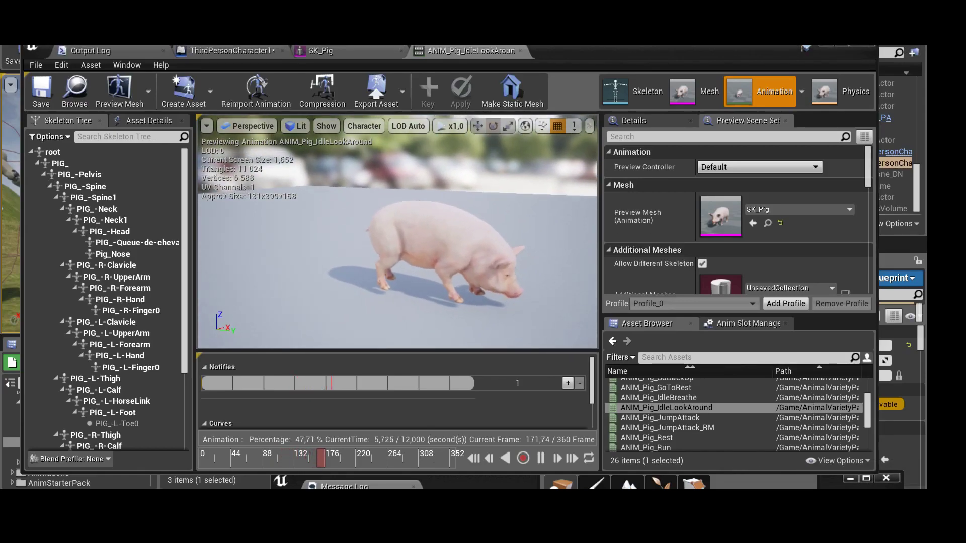
Preview ANIM_Pig_JumpAttack, then minimize the pig animation editor
left_click(659, 418)
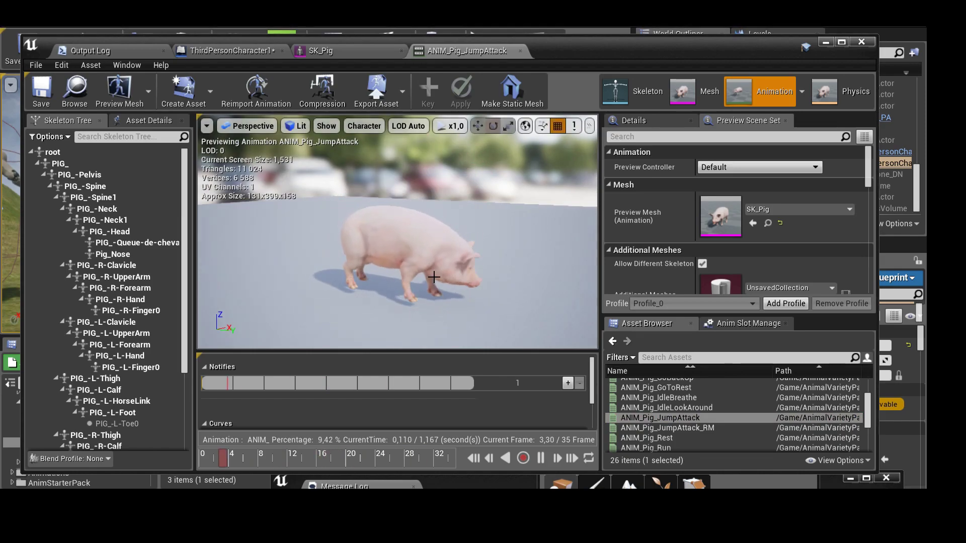
left_click(825, 45)
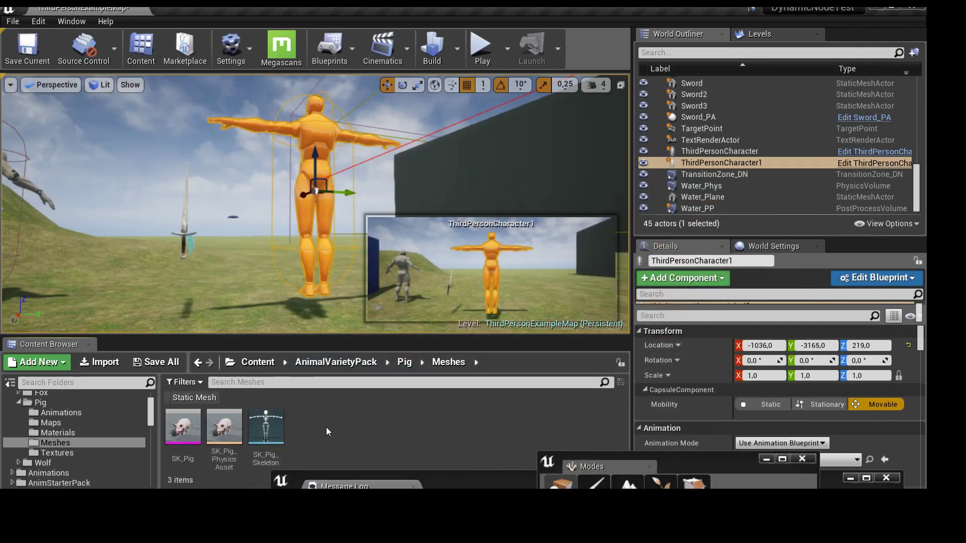
Create animation blueprint aNIM_pIG from AnimMultiNodeInstance_DN targeting SK_Pig_Skeleton
right_click(320, 431)
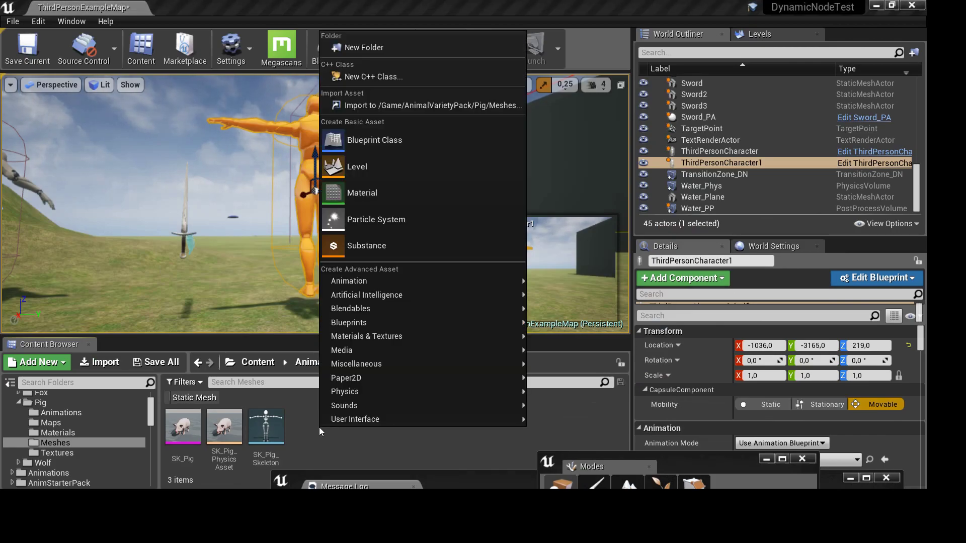
mouse_move(349, 280)
left_click(624, 288)
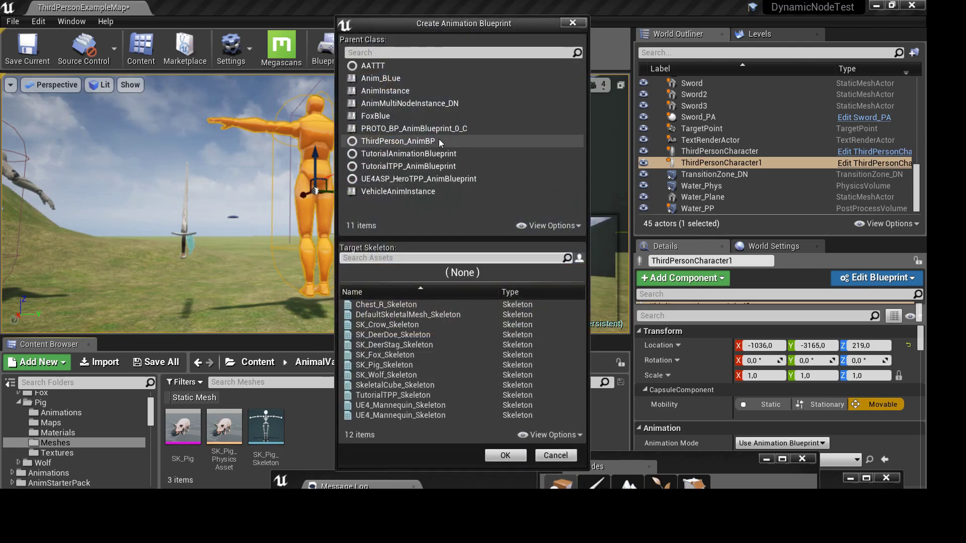
left_click(436, 106)
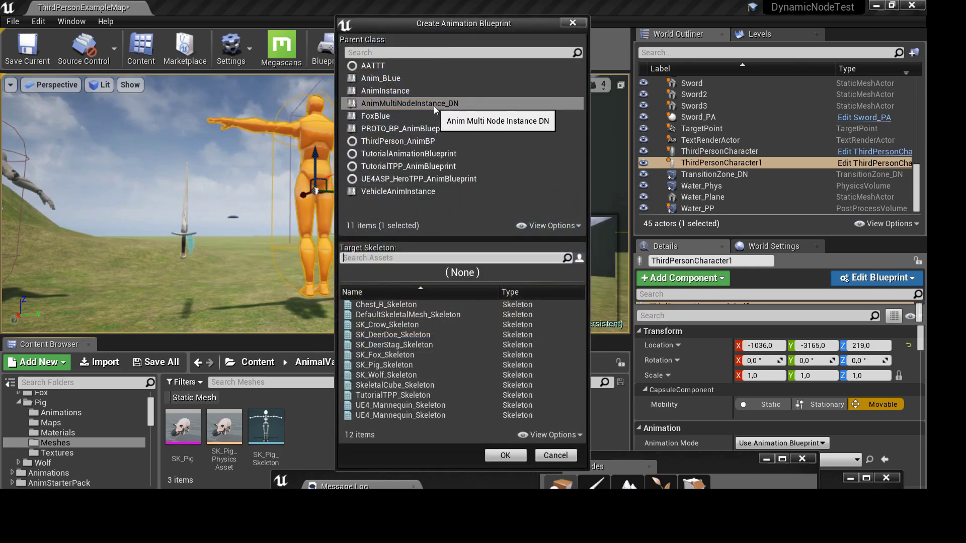
left_click(388, 366)
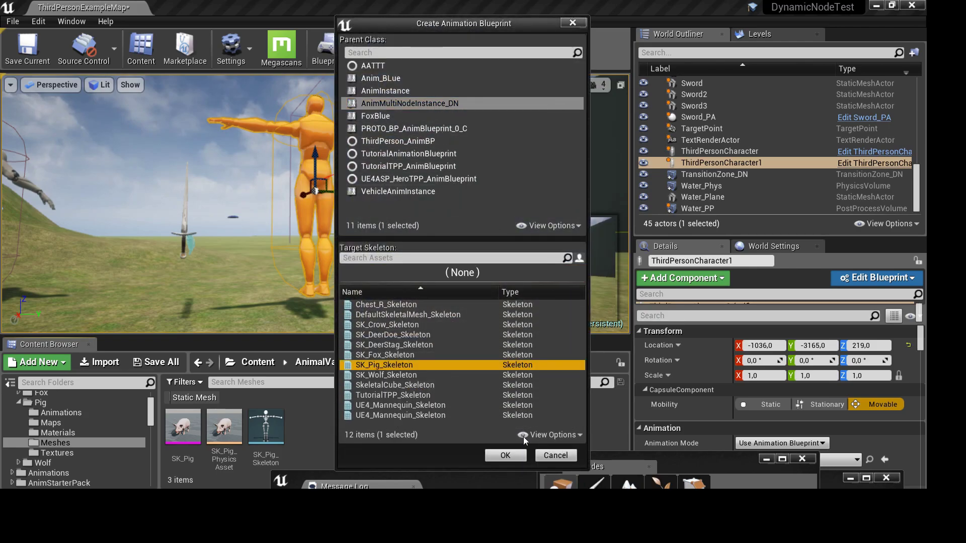
left_click(504, 454)
type("aNIM_pIG")
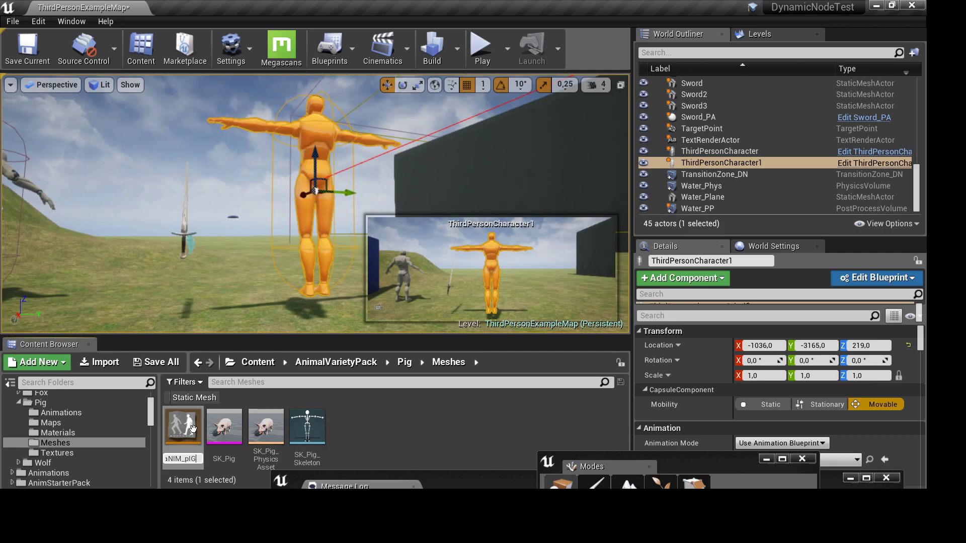
key("Return")
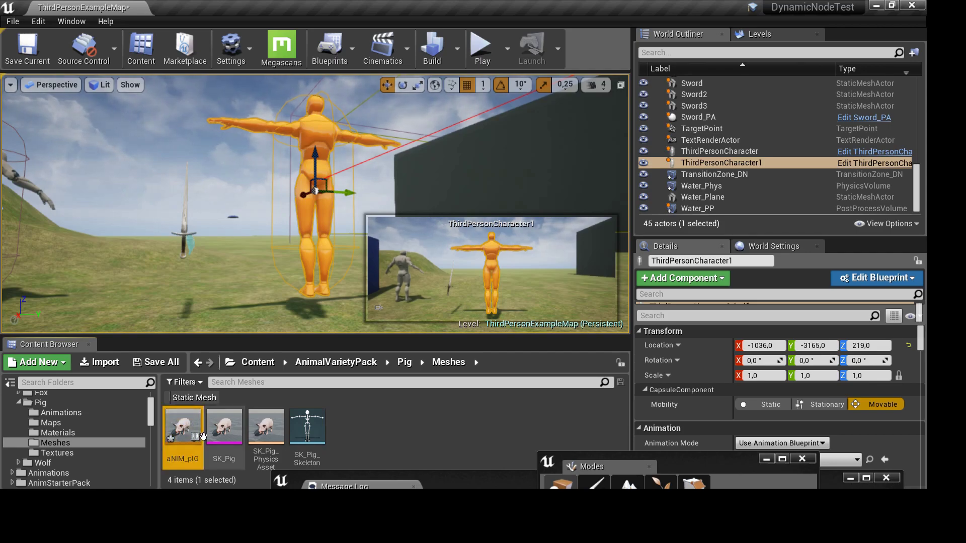
Wire a DynamicNode into aNIM_pIG's Final Animation Pose, then compile and save
double_click(202, 435)
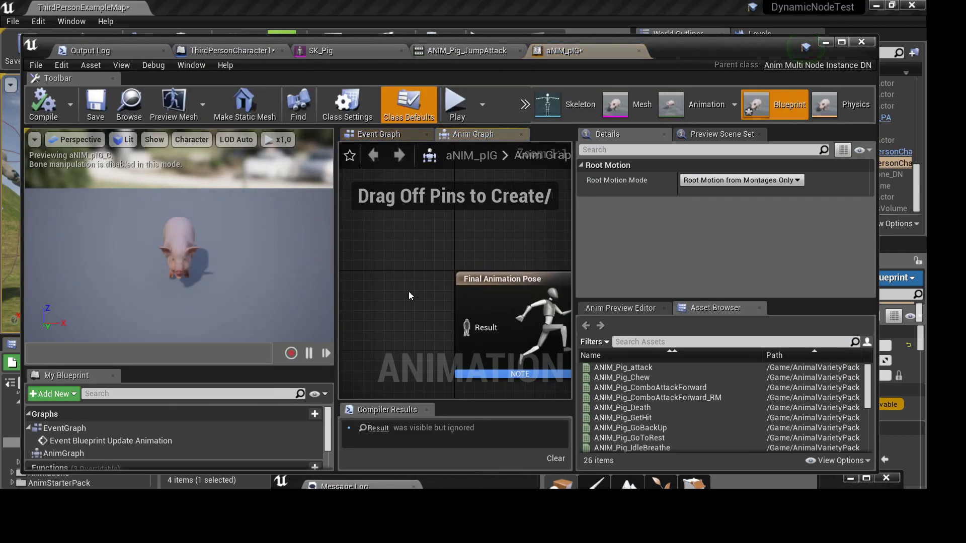
right_click(377, 306)
type("d")
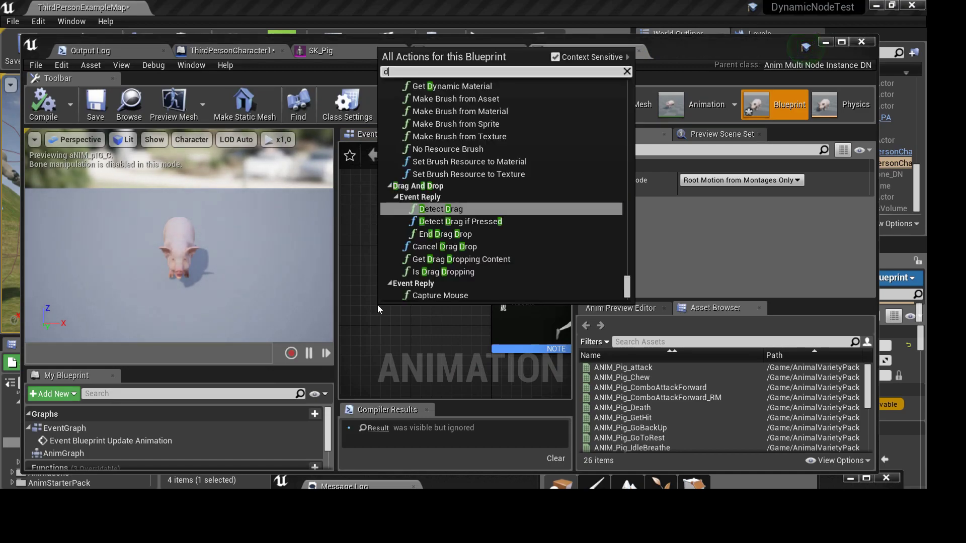
type("ynamicno")
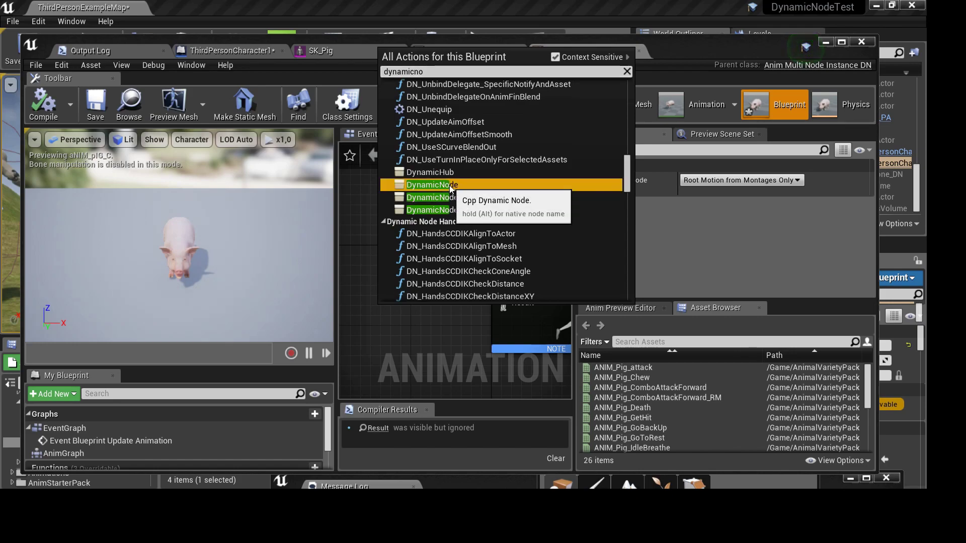
left_click(449, 185)
scroll(450, 285, "down", 1)
mouse_move(446, 302)
left_mouse_down()
mouse_move(417, 279)
mouse_move(481, 285)
left_mouse_up()
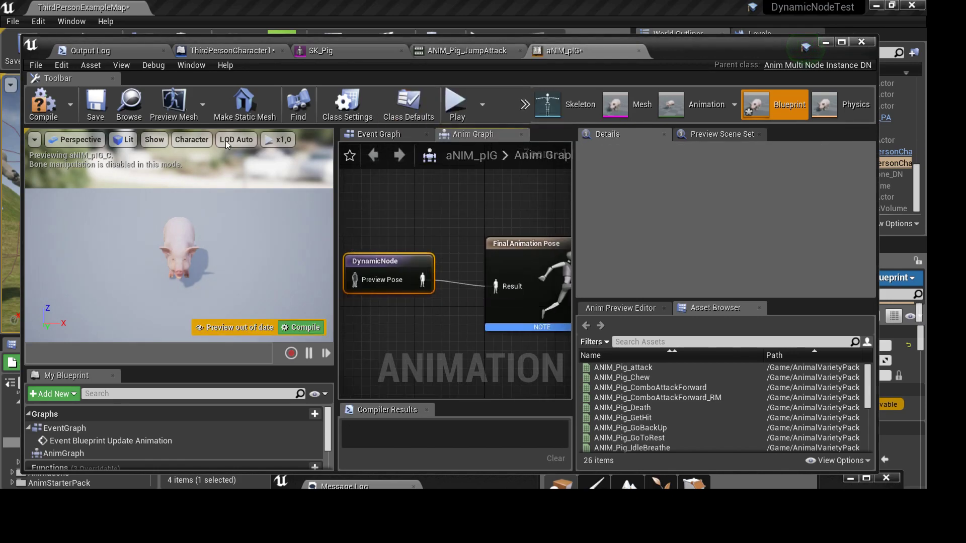
left_click(43, 105)
left_click(97, 106)
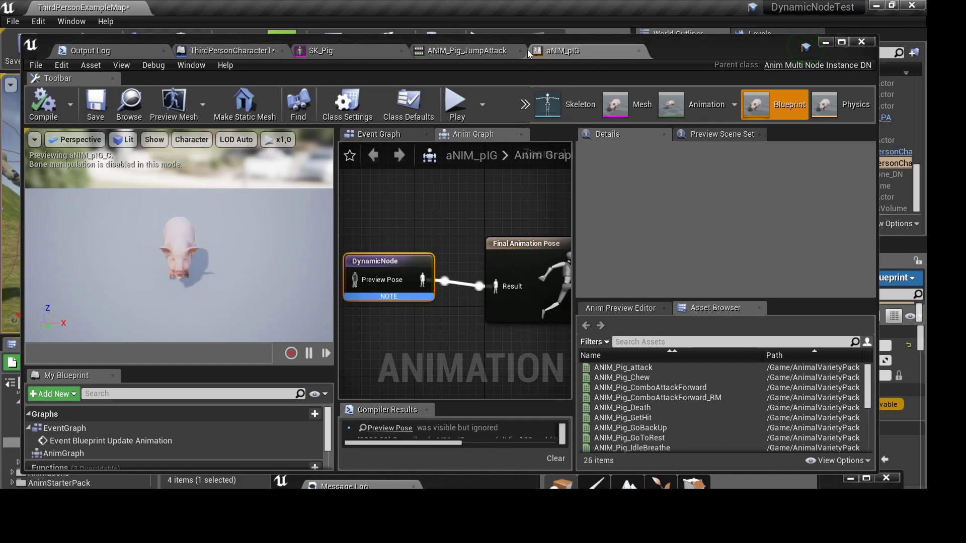
Select the Mesh component in the ThirdPersonCharacter1 blueprint
left_click(264, 50)
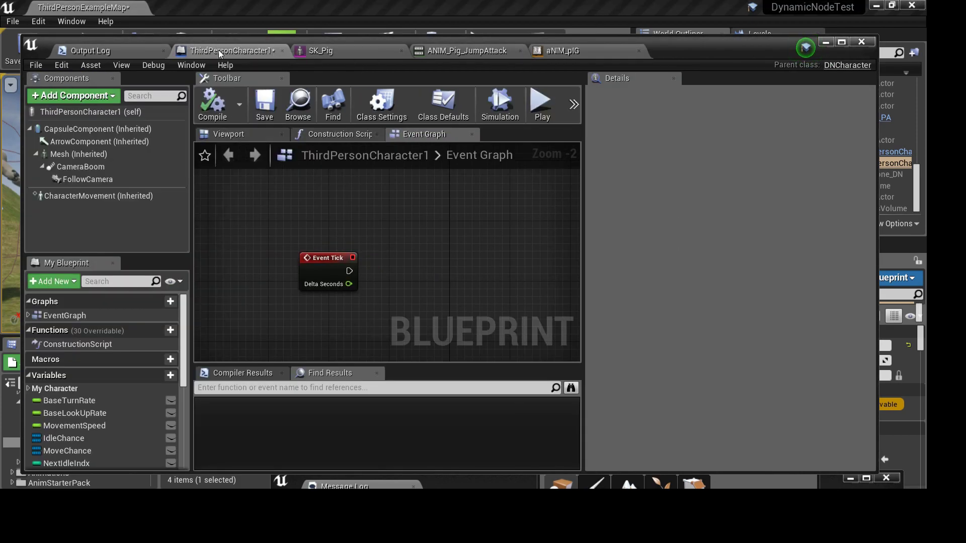
left_click(101, 164)
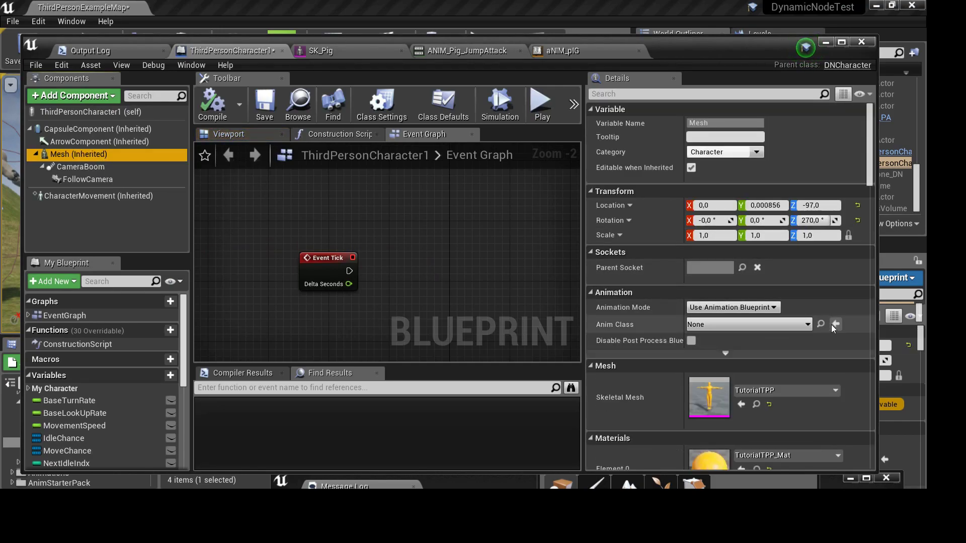
left_click(574, 51)
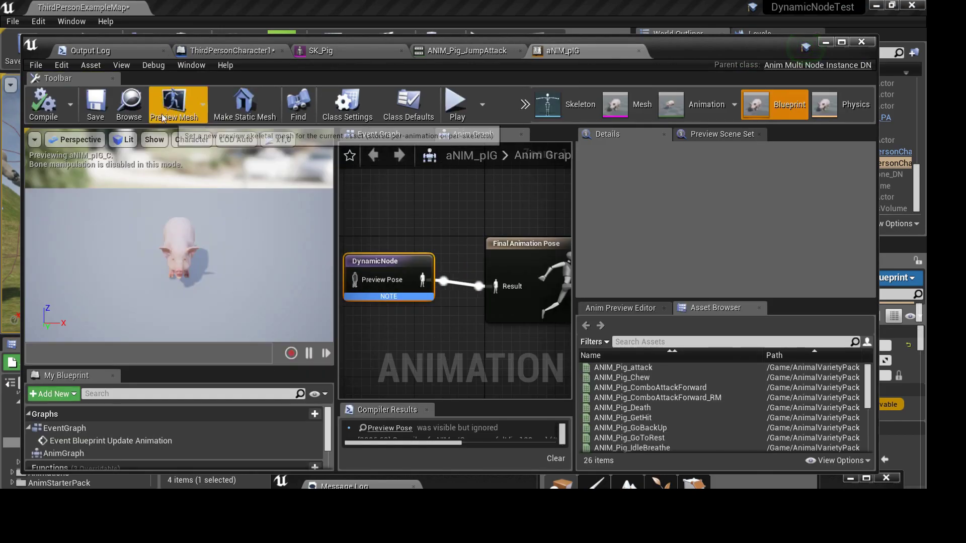
left_click(227, 51)
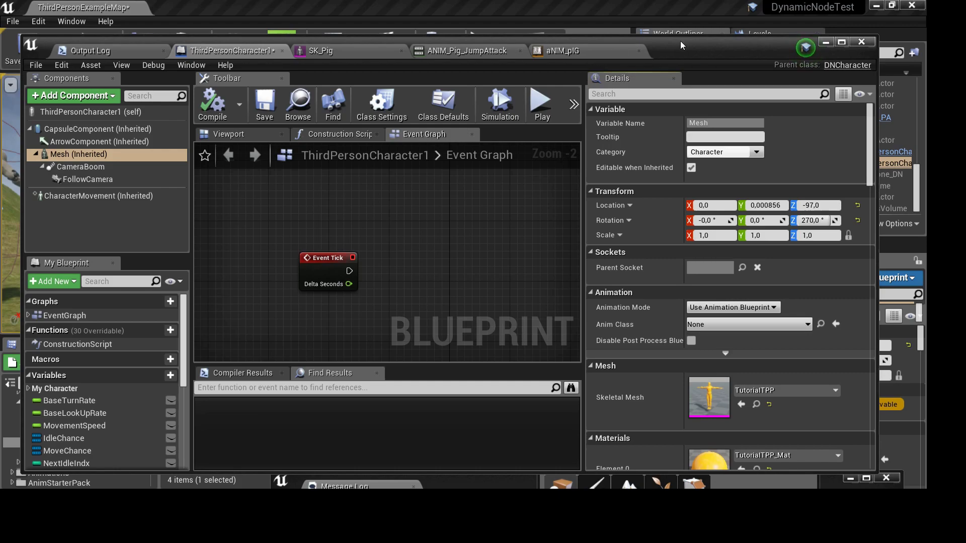
mouse_move(680, 41)
left_mouse_down()
mouse_move(681, 450)
mouse_move(719, 52)
left_mouse_up()
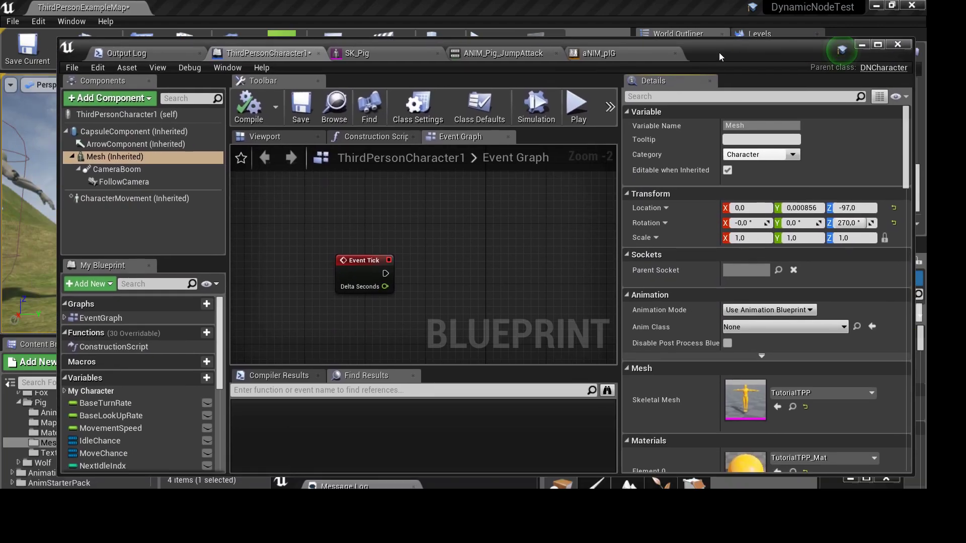
Set the mesh's Anim Class to aNIM_pIG_C and Skeletal Mesh to SK_Pig, then compile and save
left_click(811, 330)
left_click(781, 117)
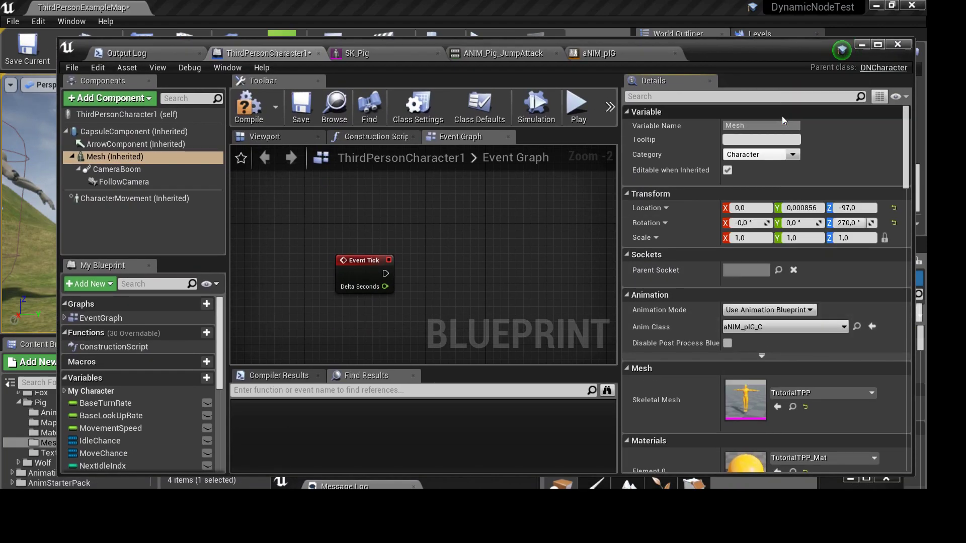
scroll(812, 395, "down", 1)
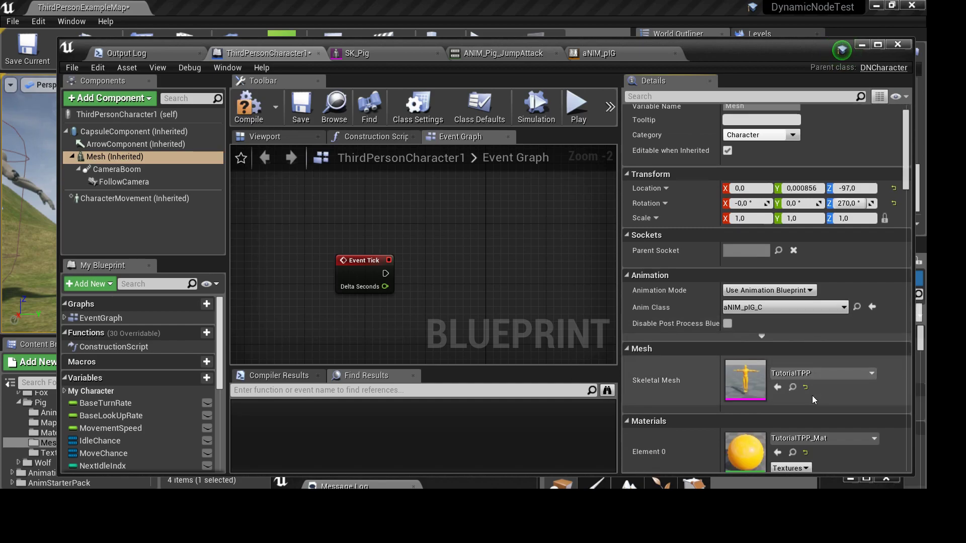
left_click(819, 375)
left_click(790, 274)
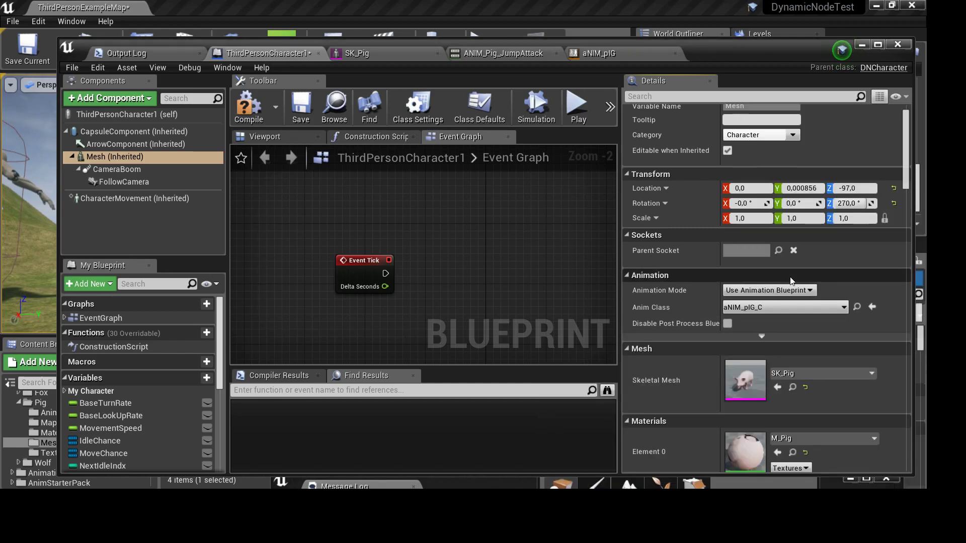
left_click(248, 105)
left_click(297, 111)
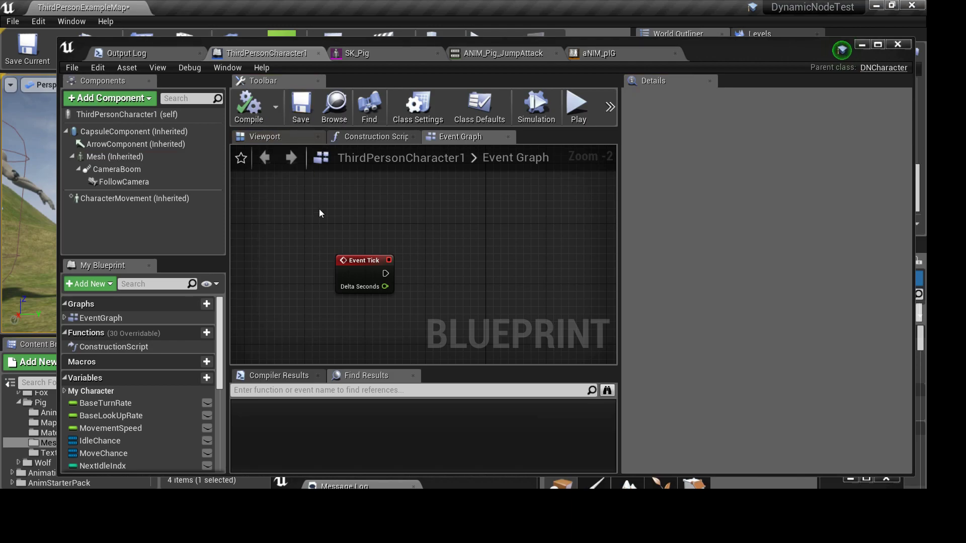
Maximize the blueprint editor and add a DN_AnimationsStack node after Event Tick
mouse_move(439, 234)
right_mouse_down()
mouse_move(383, 217)
mouse_move(391, 196)
right_mouse_up()
right_click_drag(364, 252, 350, 252)
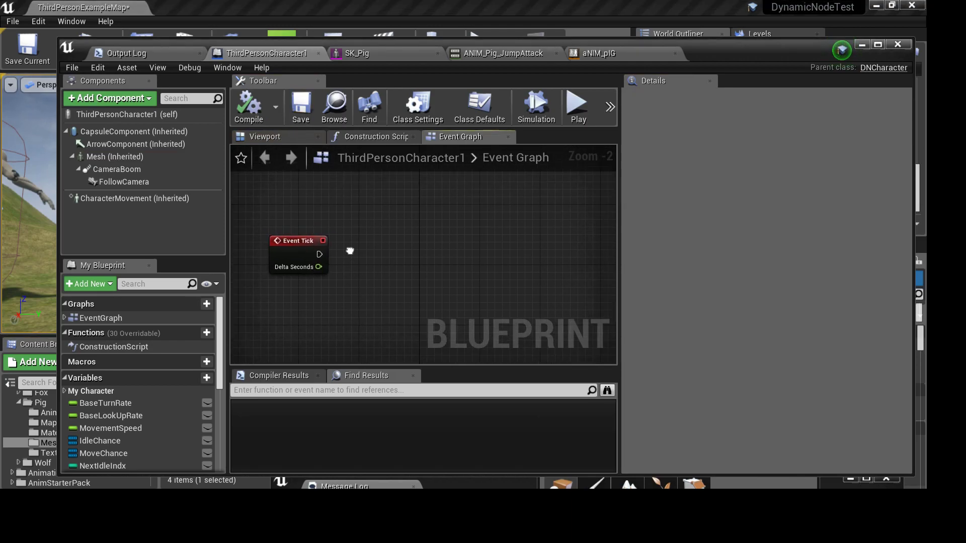
scroll(319, 253, "up", 1)
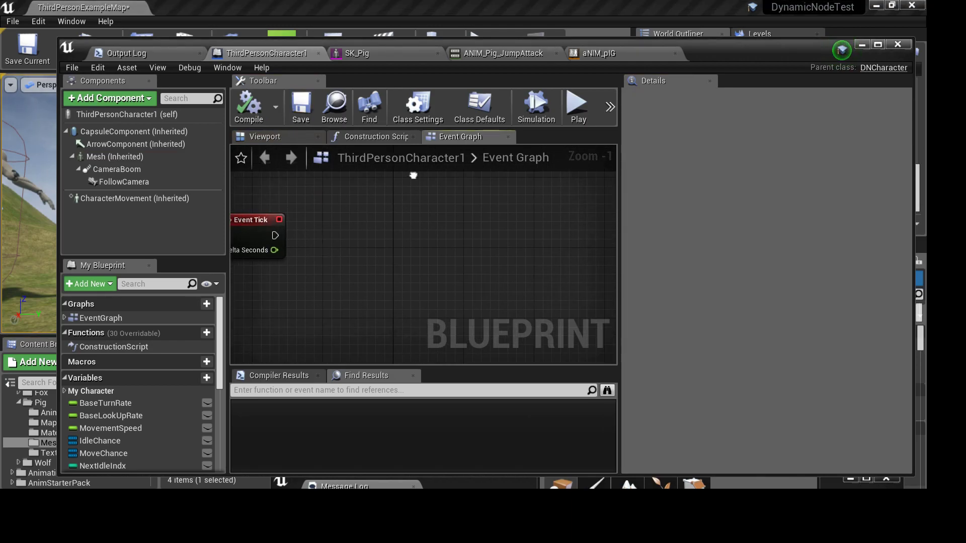
right_click_drag(449, 201, 502, 202)
left_click(878, 47)
scroll(384, 220, "up", 1)
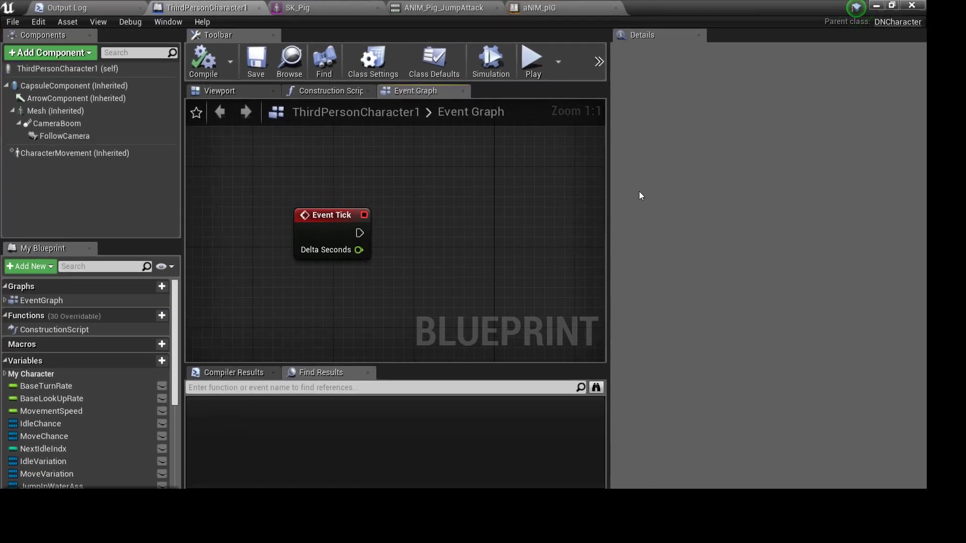
left_click_drag(609, 213, 783, 213)
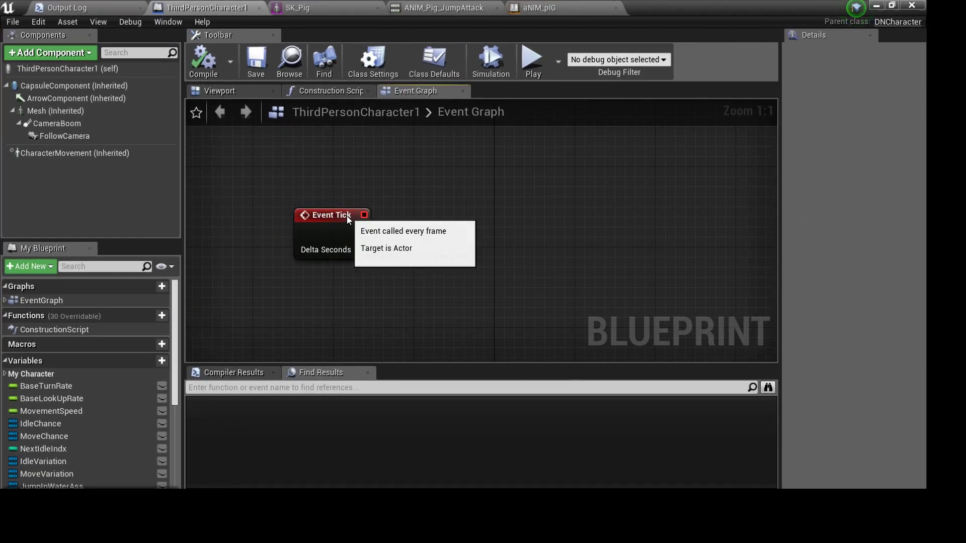
mouse_move(366, 232)
left_mouse_down()
mouse_move(316, 212)
mouse_move(431, 214)
left_mouse_up()
type("animationS")
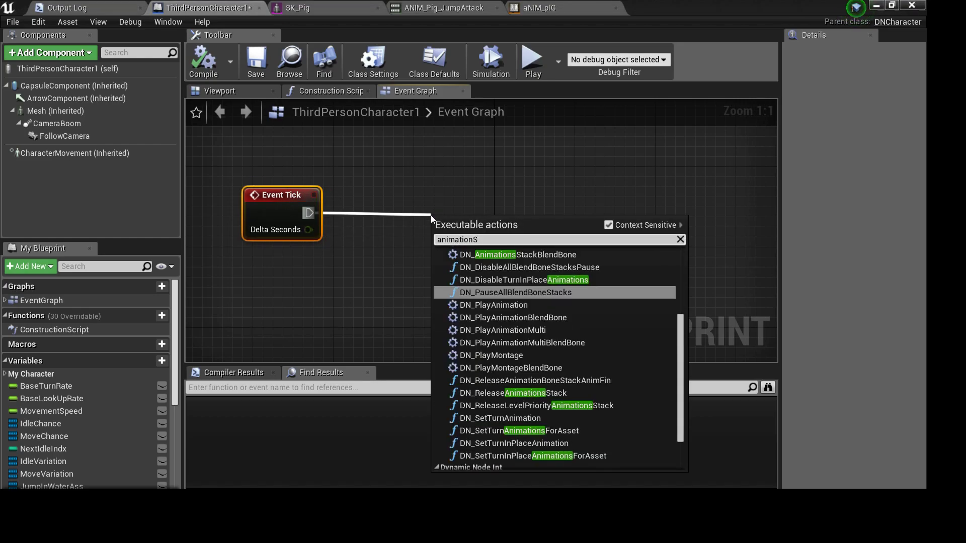
type("t")
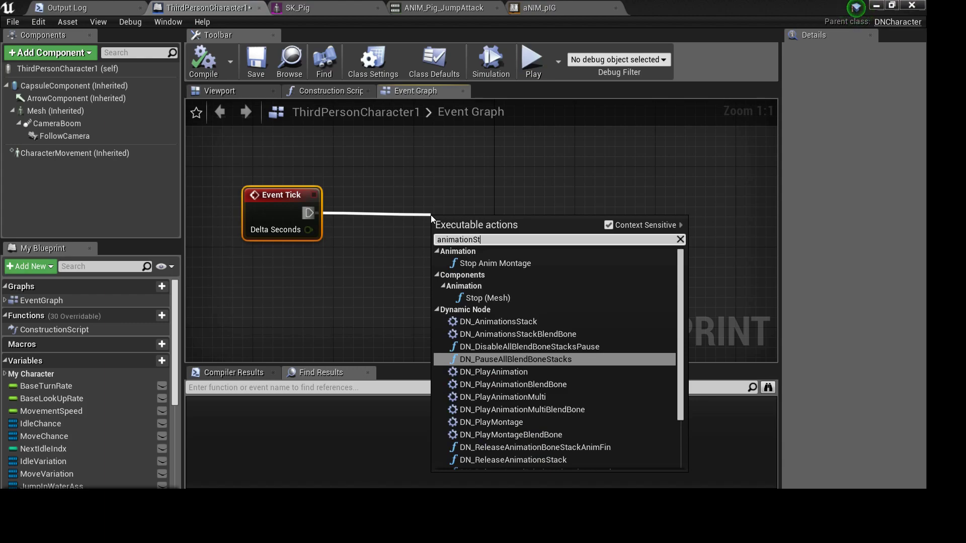
left_click(541, 322)
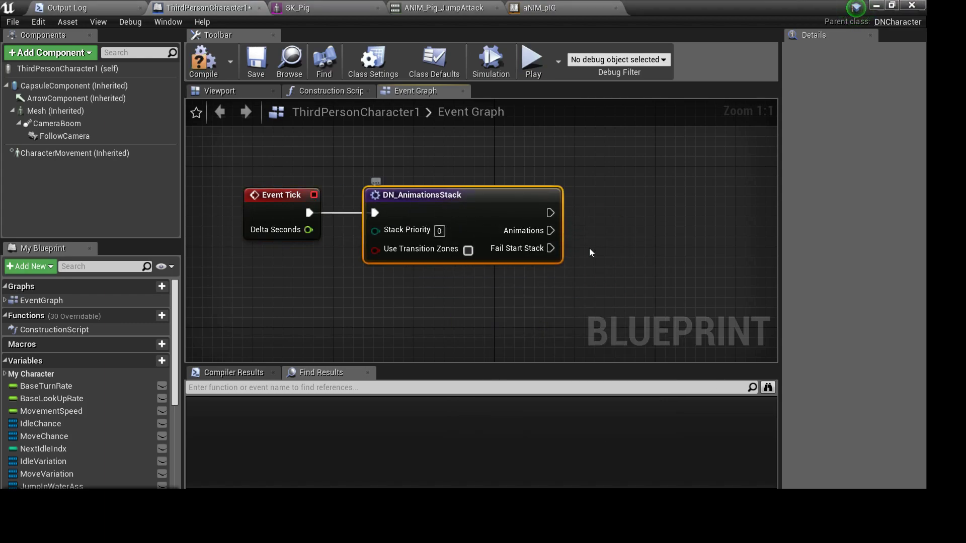
Add a DN_JumpMachineSimple node after the animations stack
right_click_drag(448, 232, 254, 234)
right_click(448, 233)
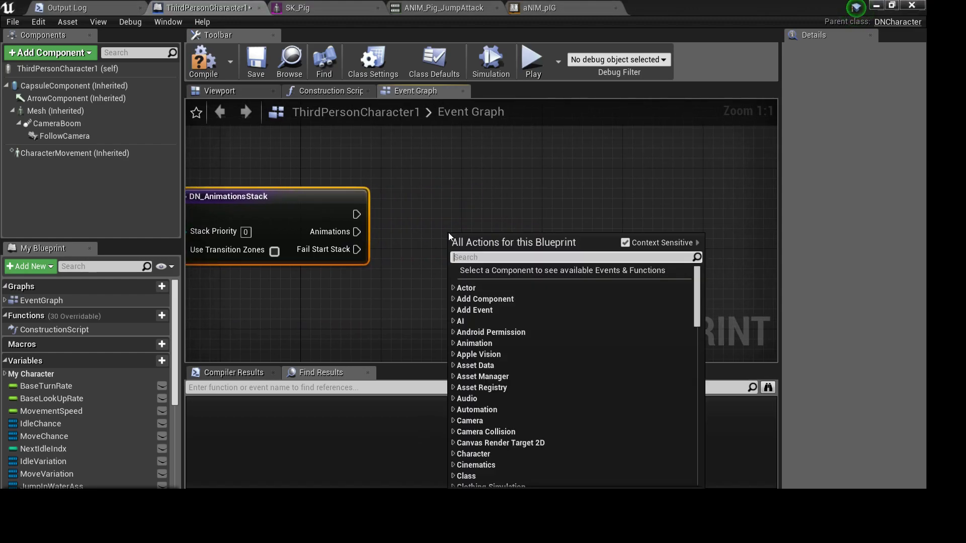
type("jump")
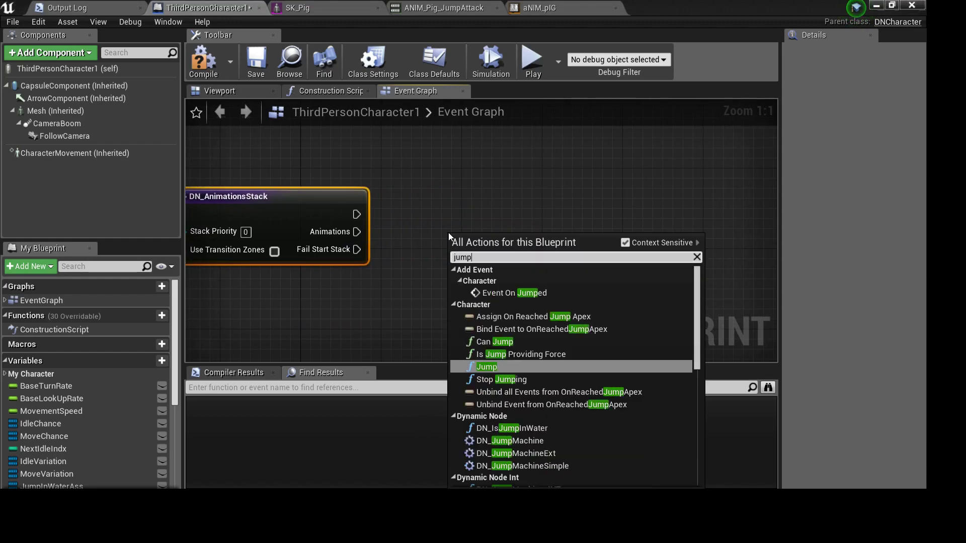
type("ma")
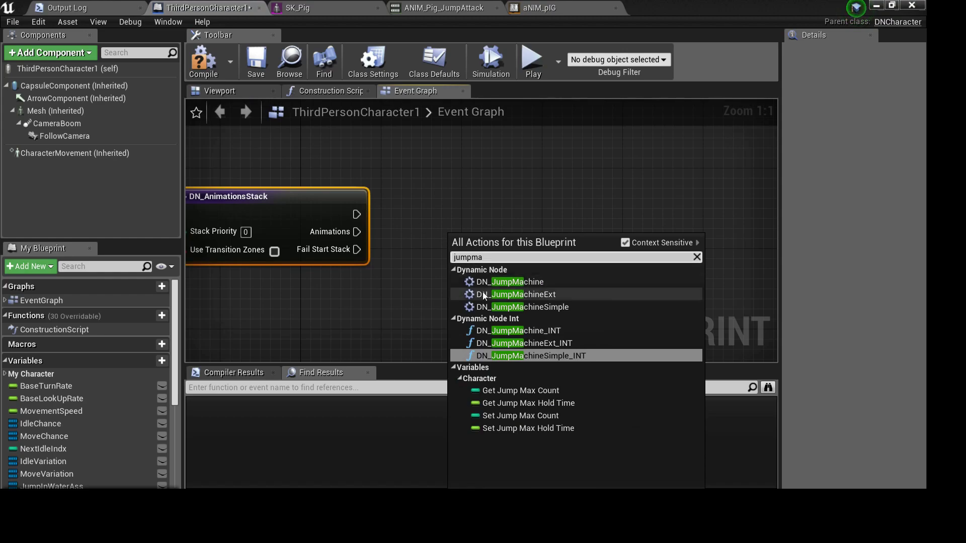
left_click(565, 308)
left_click_drag(534, 251, 523, 230)
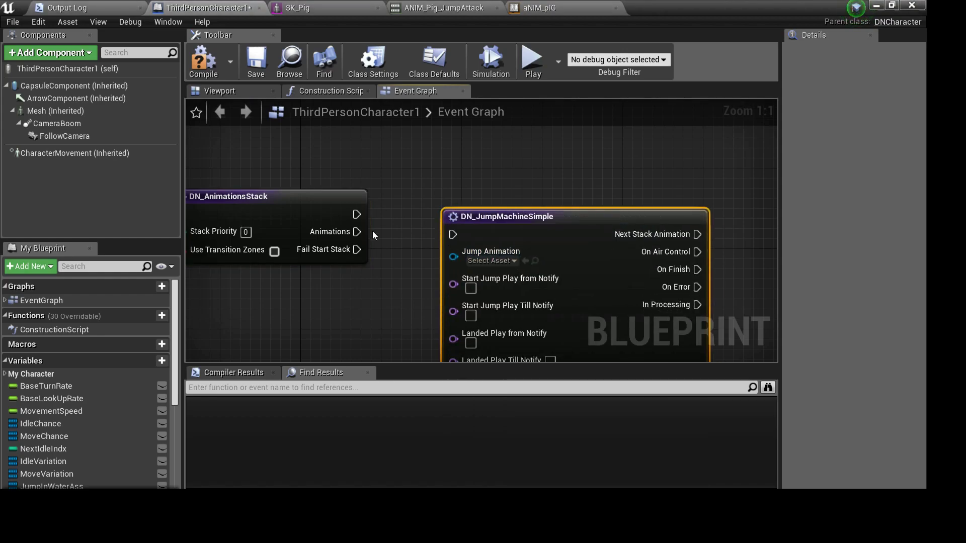
Add a DN_MoveMachine node wired from the jump node's Next Stack Animation
right_click_drag(706, 239, 458, 226)
left_click_drag(458, 226, 514, 231)
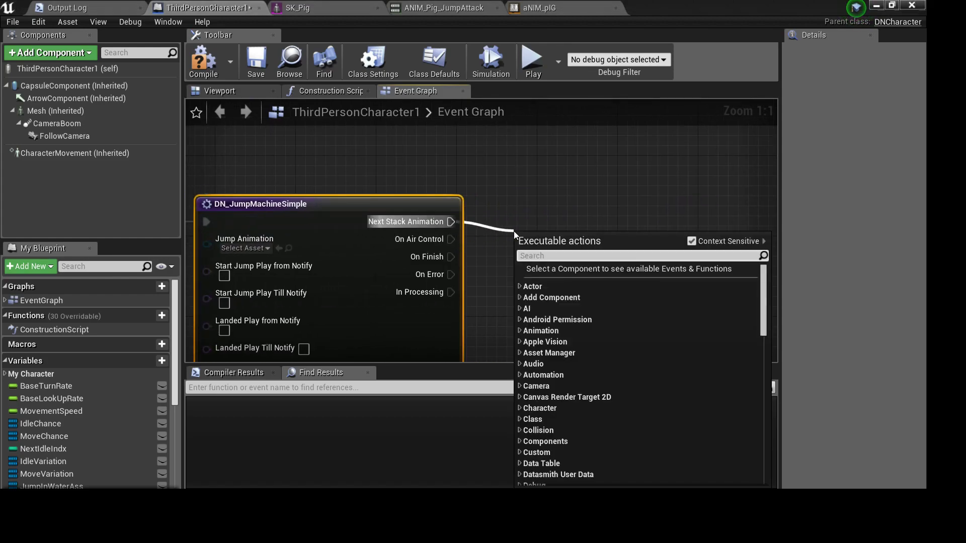
type("movemach")
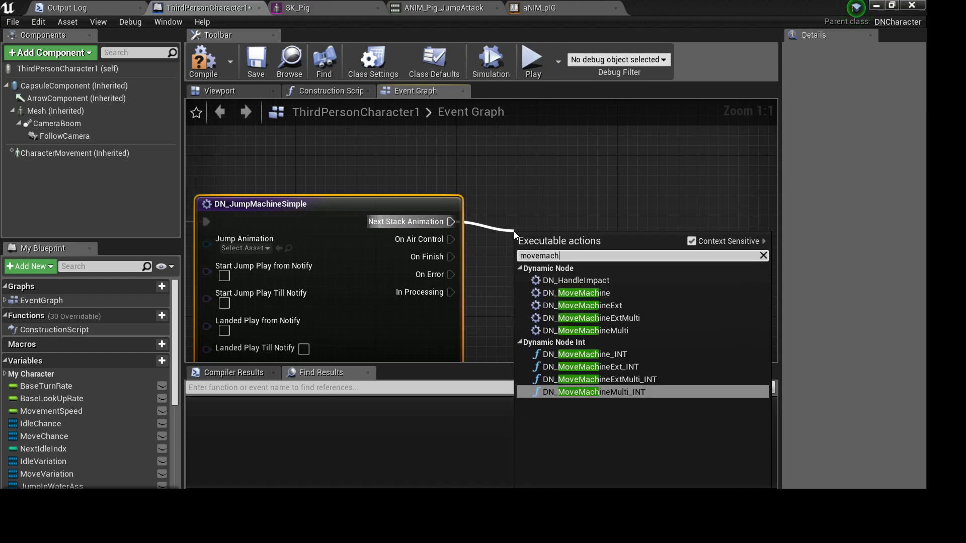
type("i")
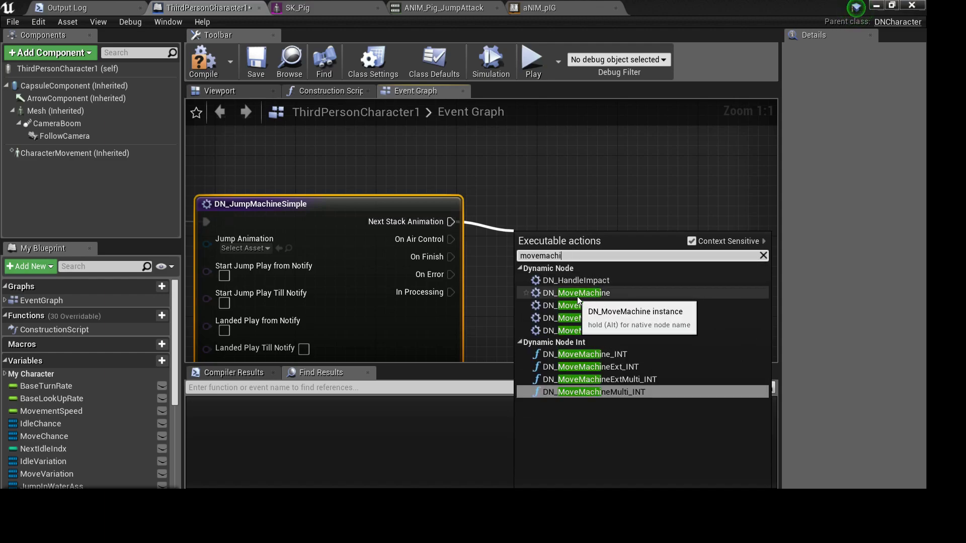
left_click(582, 296)
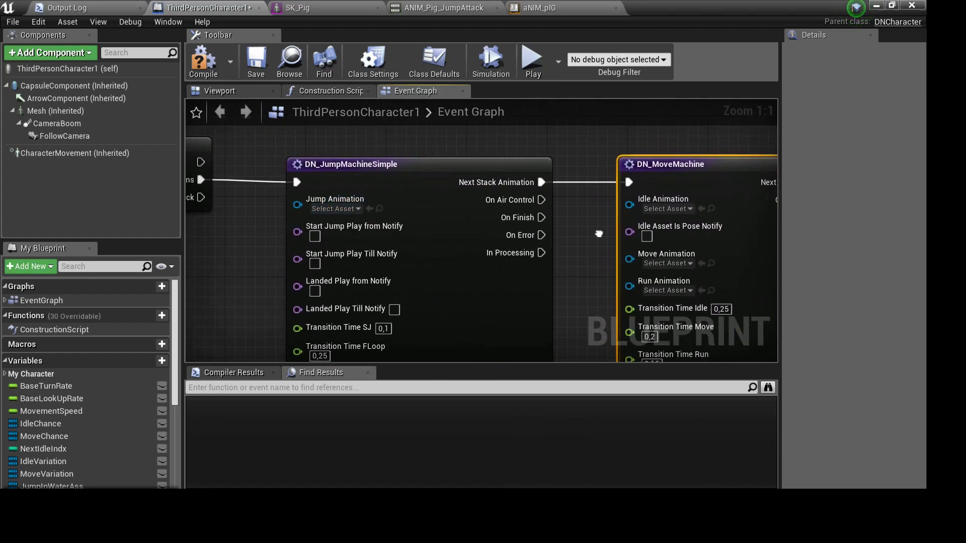
Assign ANIM_Pig_IdleBreathe as DN_MoveMachine's idle animation
left_click(441, 6)
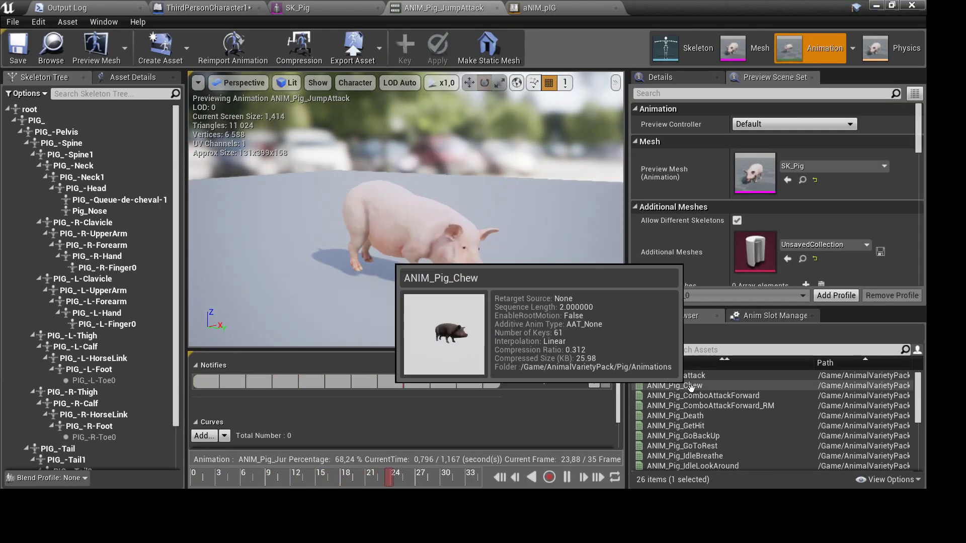
double_click(674, 385)
scroll(756, 437, "down", 2)
double_click(683, 416)
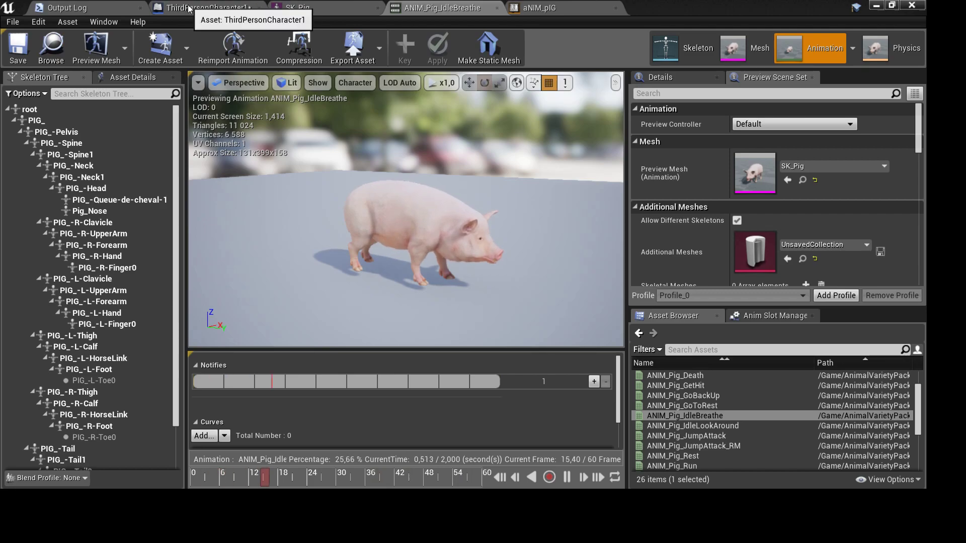
left_click(207, 8)
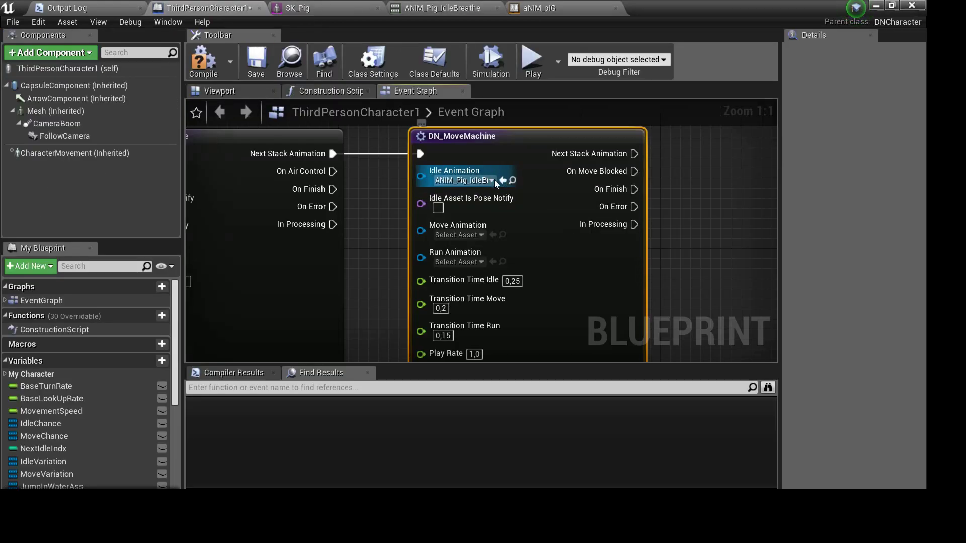
left_click(492, 179)
Assign ANIM_Pig_Run as DN_MoveMachine's run animation
left_click(458, 9)
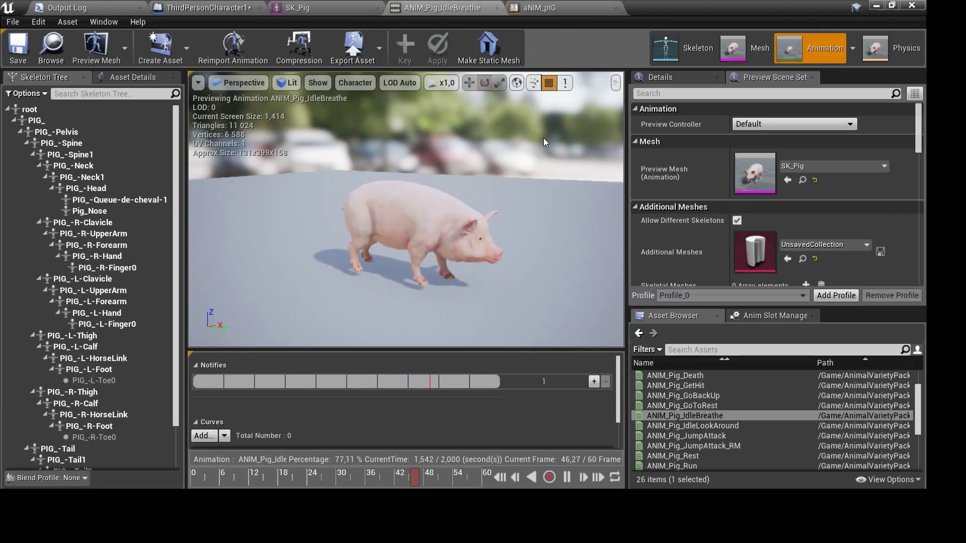
scroll(747, 400, "down", 1)
left_click(684, 446)
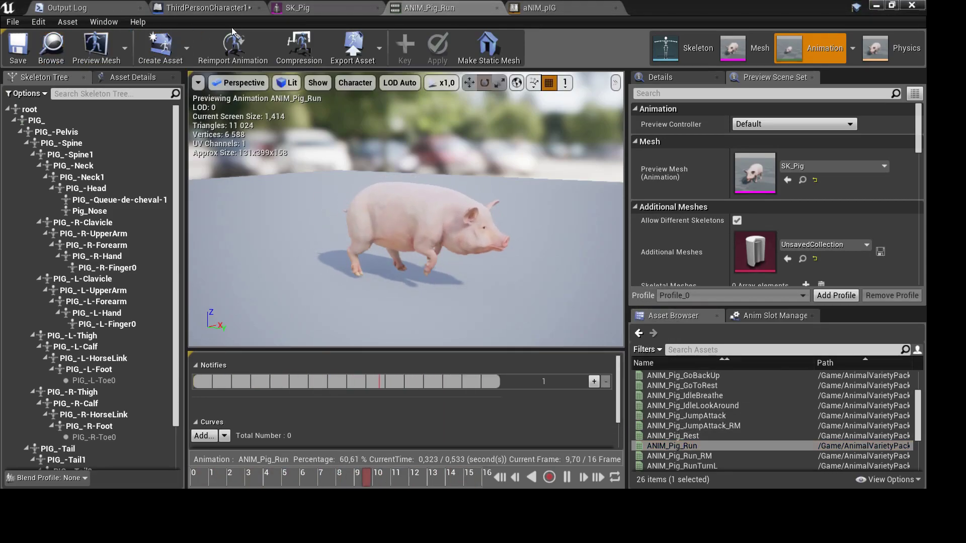
left_click(216, 7)
left_click(491, 262)
Assign ANIM_Pig_Walk as DN_MoveMachine's move animation
left_click(557, 7)
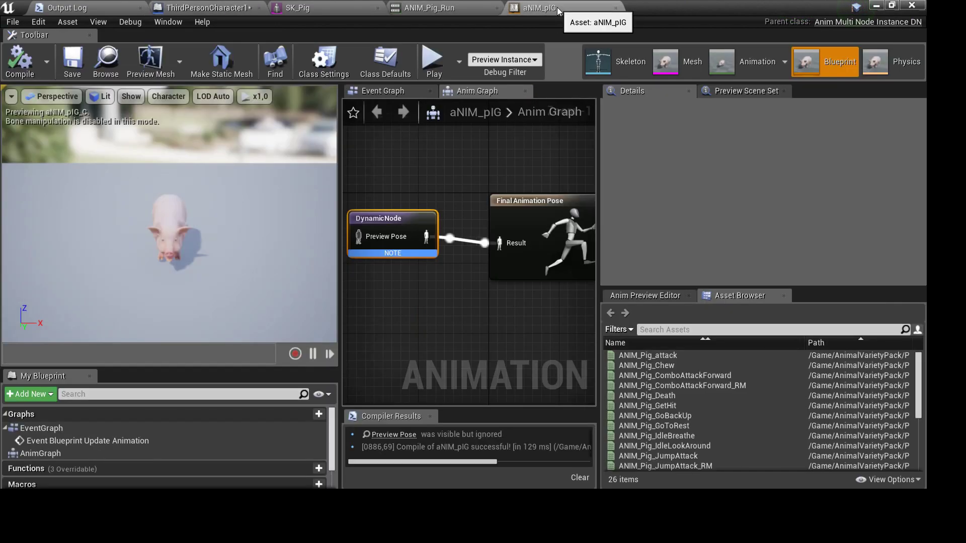
left_click(430, 8)
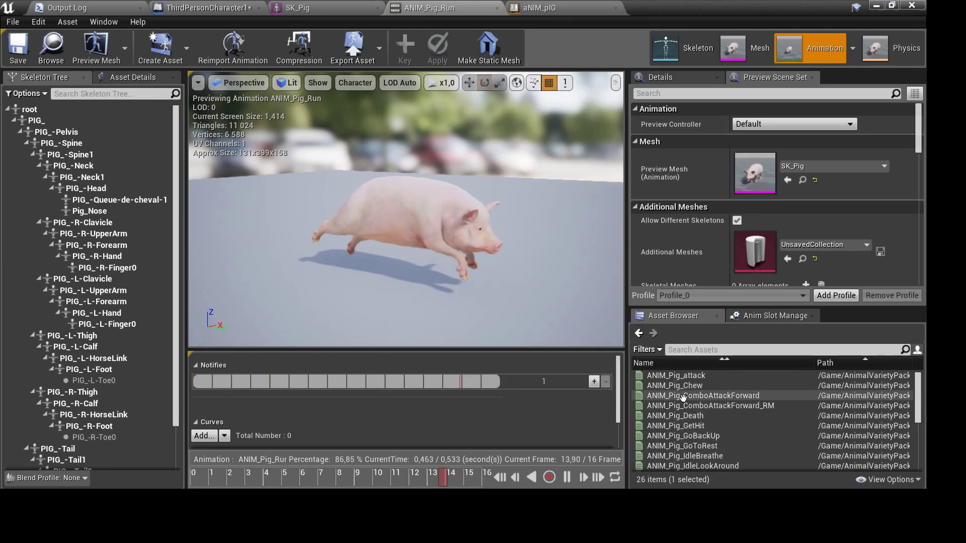
scroll(678, 396, "down", 1)
scroll(682, 397, "down", 3)
left_click(670, 435)
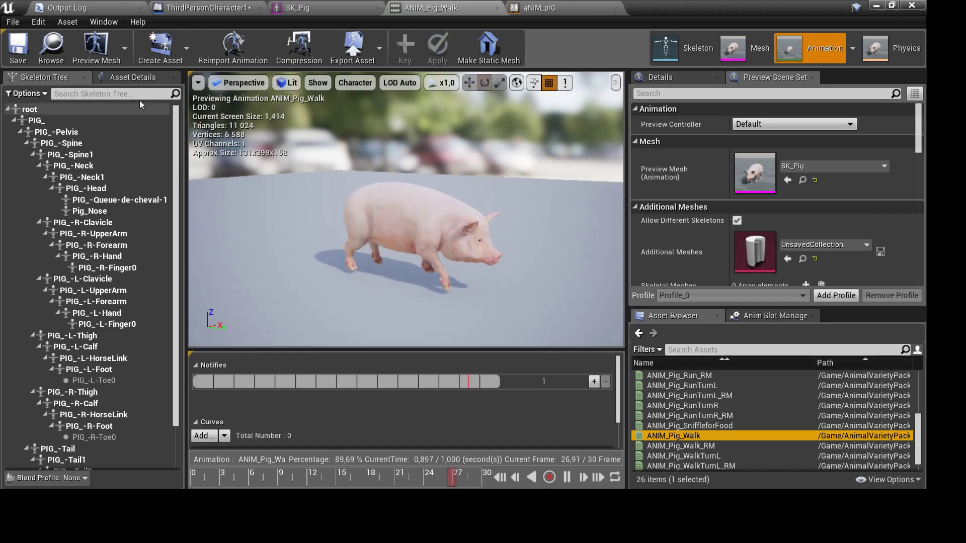
left_click(208, 8)
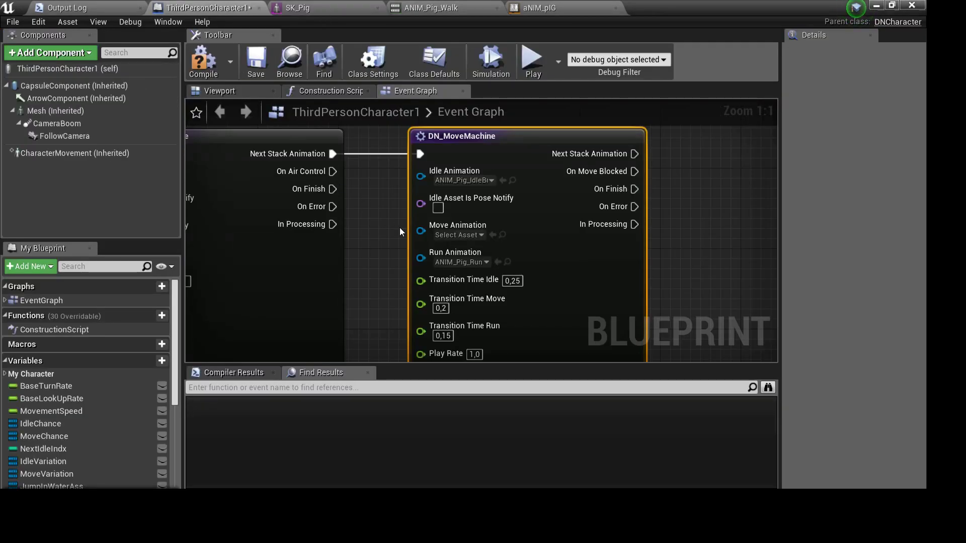
left_click(490, 233)
right_click_drag(458, 240, 668, 237)
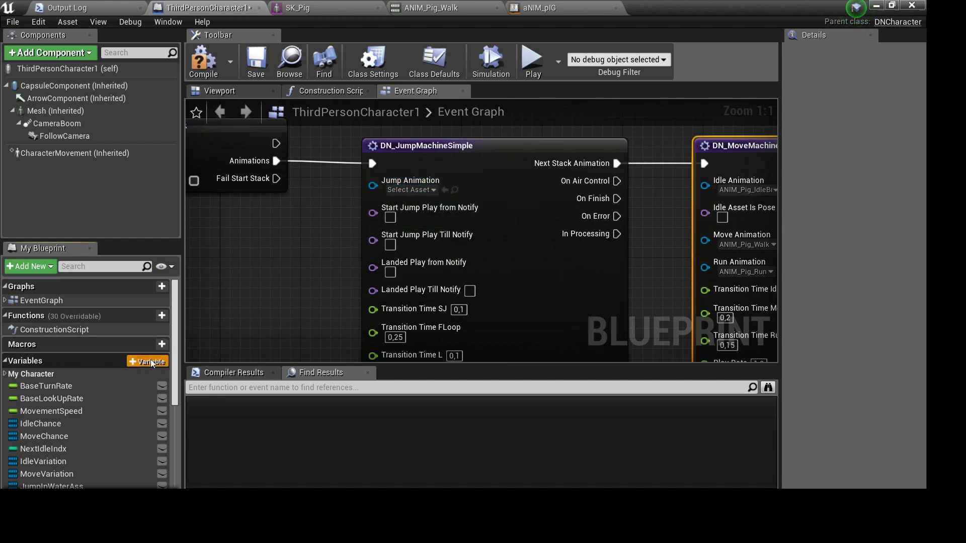
Add a JumpAnim variable of type Loop NAnimation Asset DN
left_click(162, 361)
type("JumpAnim")
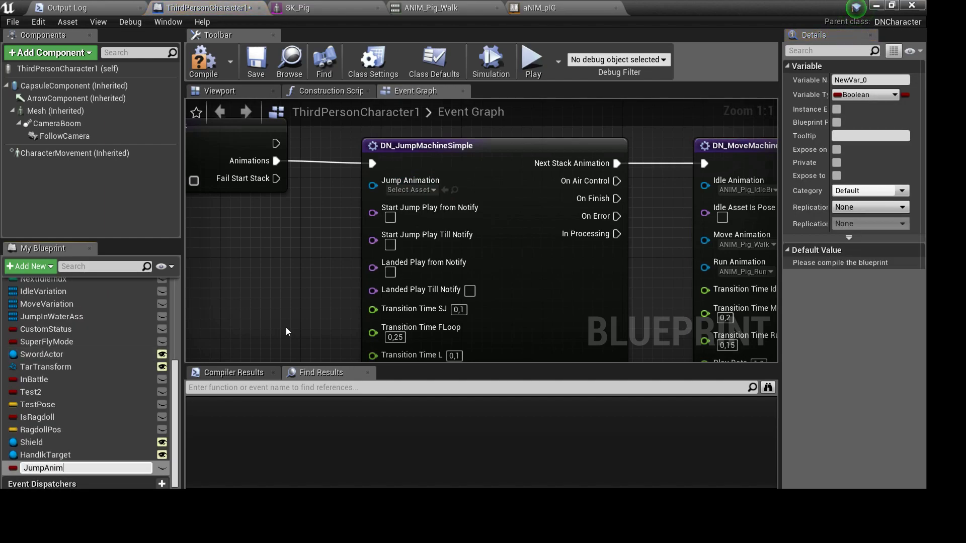
key("Return")
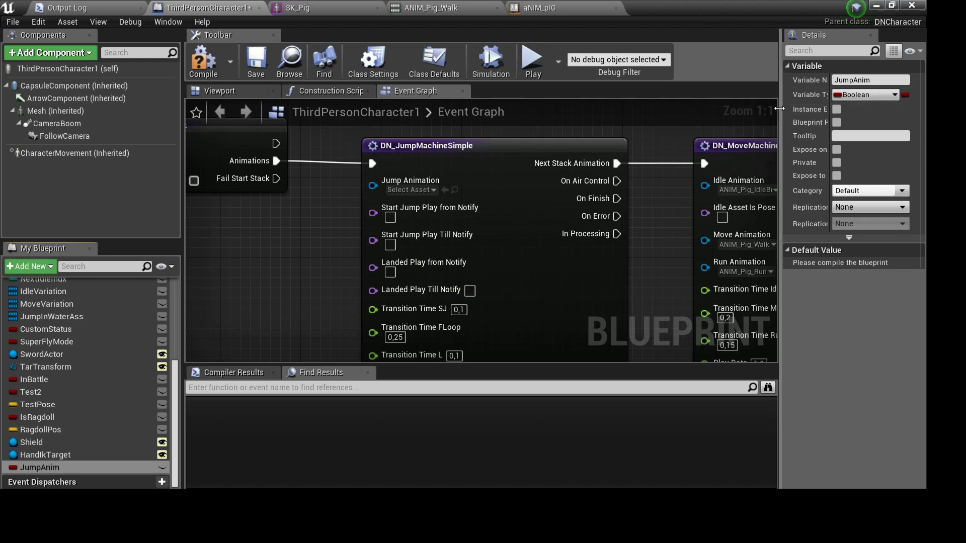
left_click_drag(778, 111, 709, 111)
left_click(815, 94)
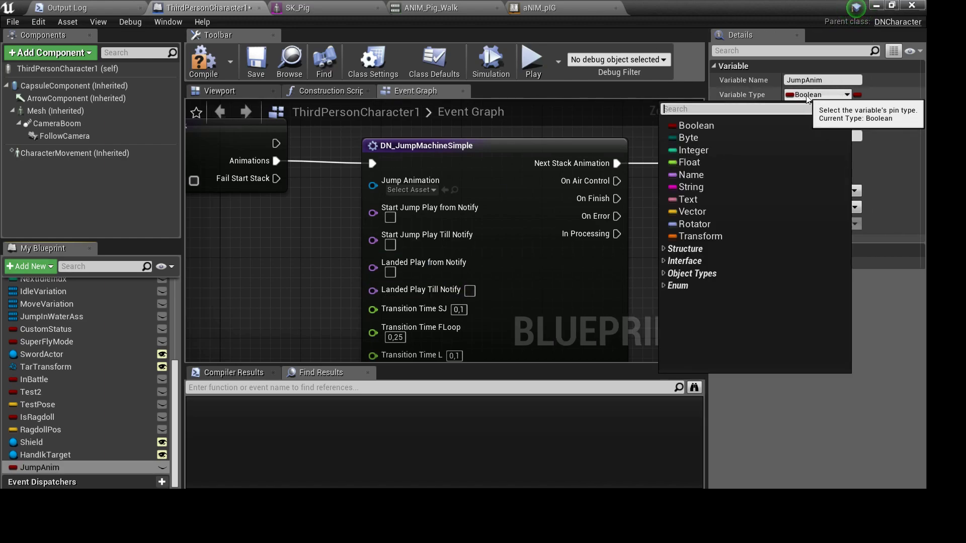
type("loop")
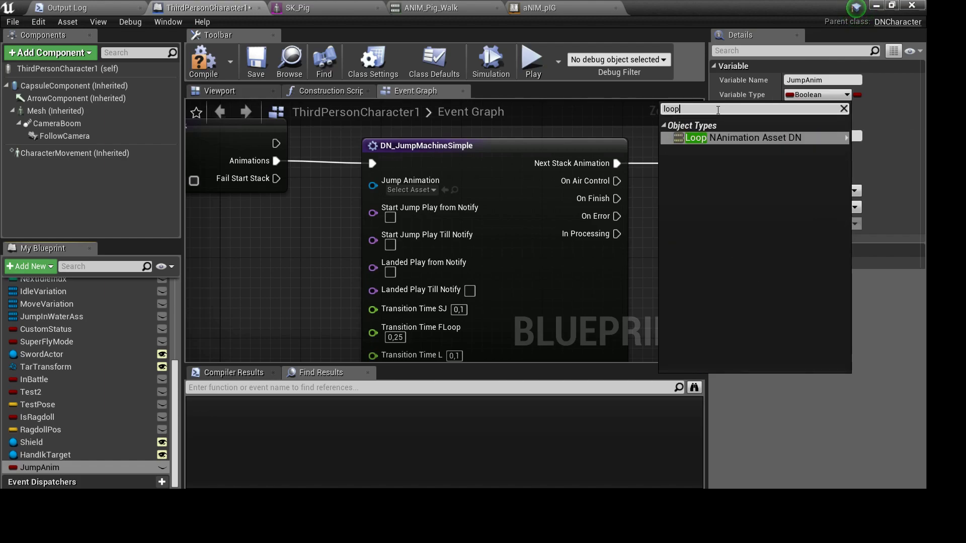
mouse_move(747, 137)
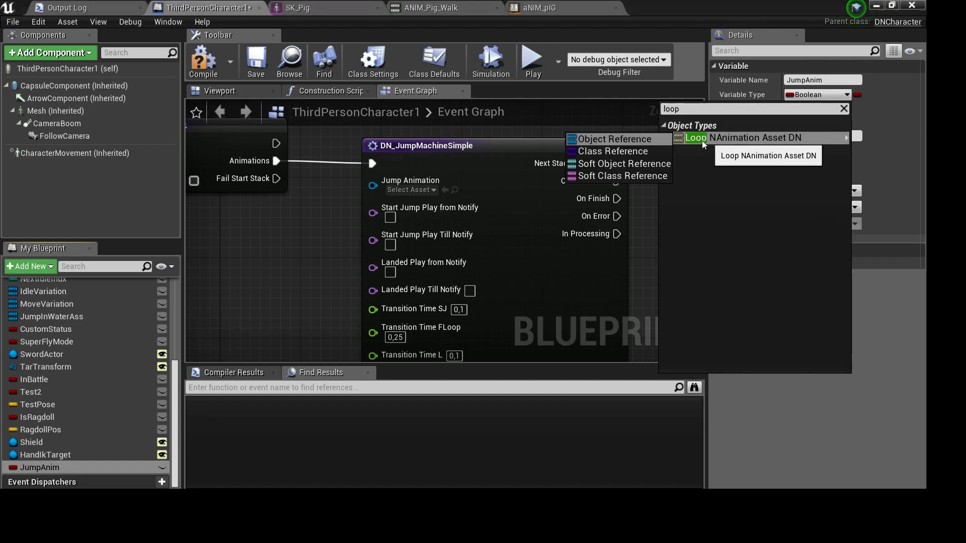
left_click(624, 140)
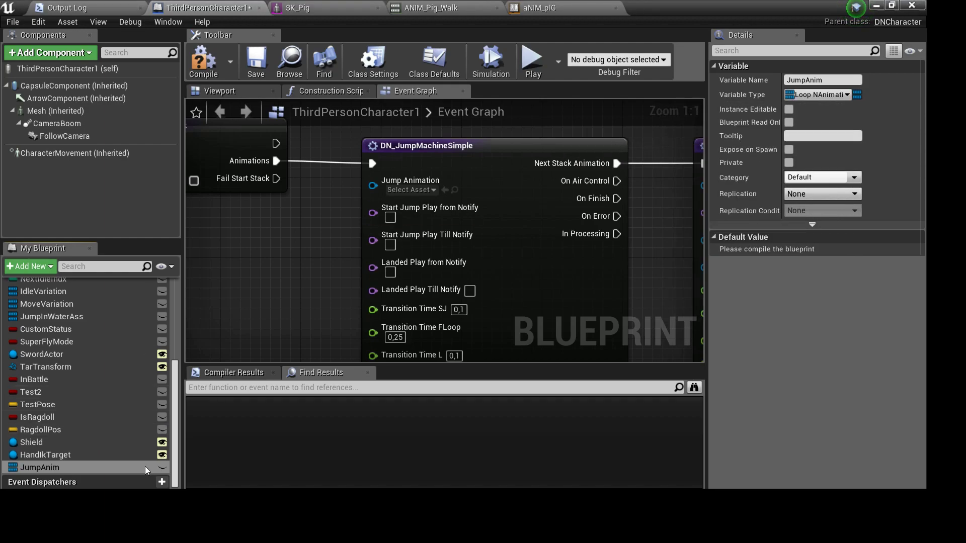
scroll(431, 231, "down", 3)
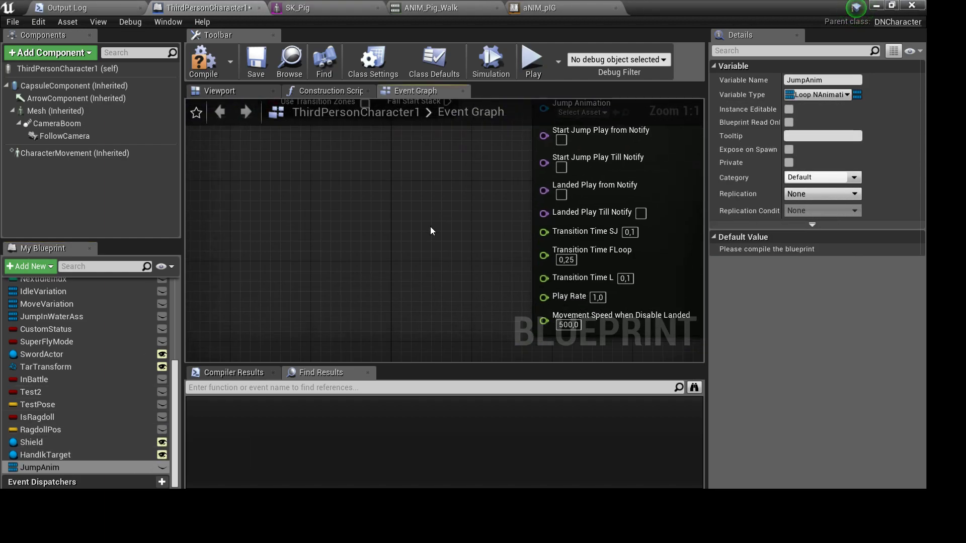
Add an Event BeginPlay node and a Set JumpAnim node
right_click(273, 359)
type("beg")
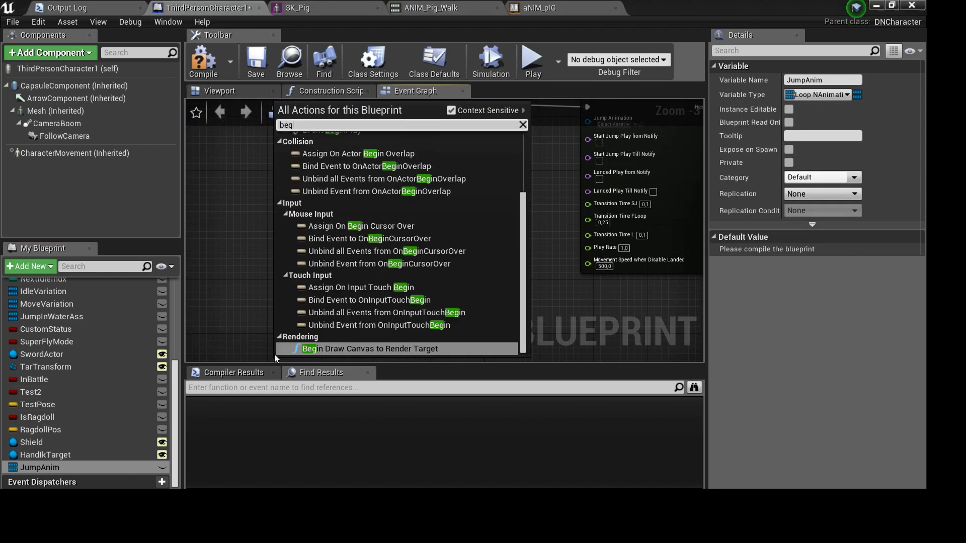
type("inpl")
key("Return")
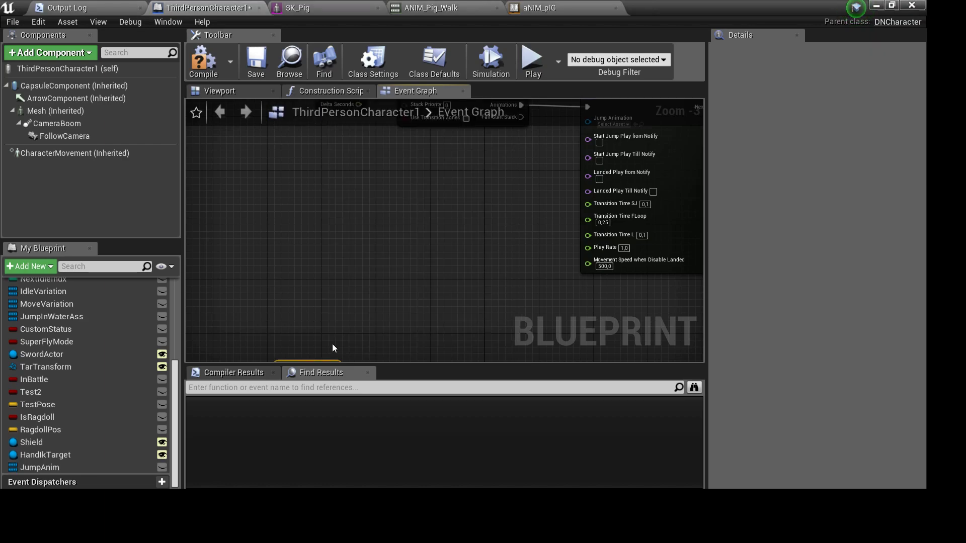
left_click_drag(327, 281, 278, 263)
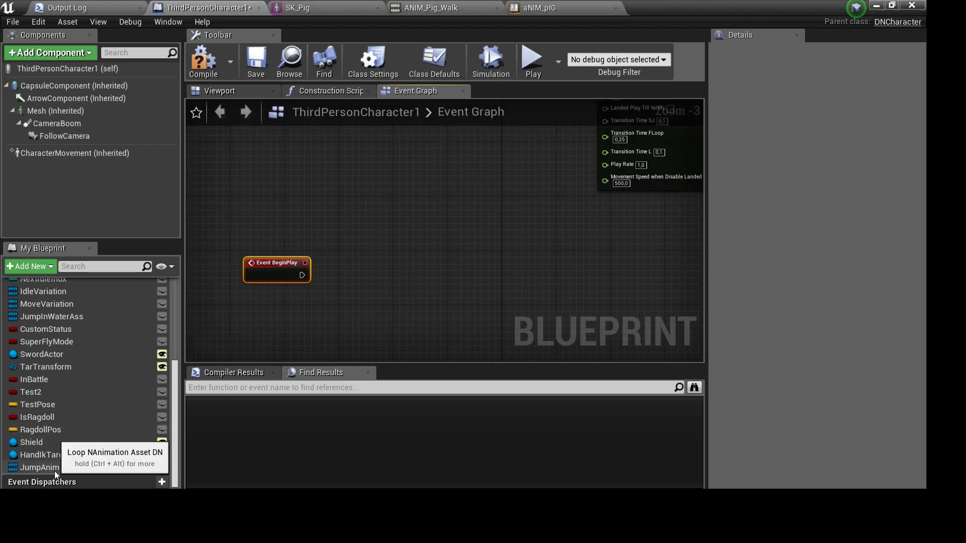
left_click_drag(42, 469, 360, 260)
left_click(395, 291)
Feed a DN_CreateLoopNAnimationAsset node's return value into Set JumpAnim
right_click_drag(350, 244, 294, 250)
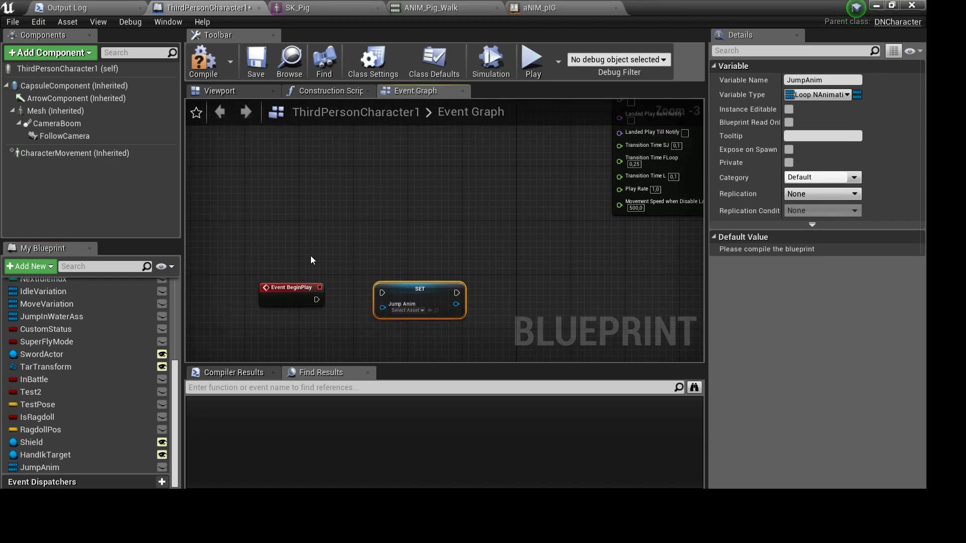
right_click(286, 234)
type("loop")
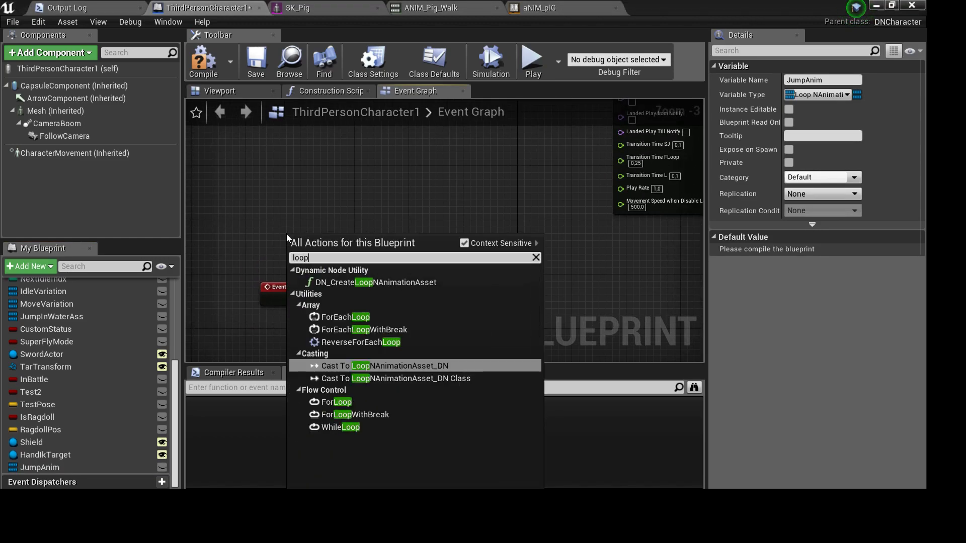
left_click(384, 284)
mouse_move(367, 243)
left_mouse_down()
mouse_move(300, 161)
mouse_move(338, 181)
mouse_move(394, 313)
left_mouse_up()
left_click_drag(319, 298, 383, 293)
right_click_drag(372, 256, 408, 267)
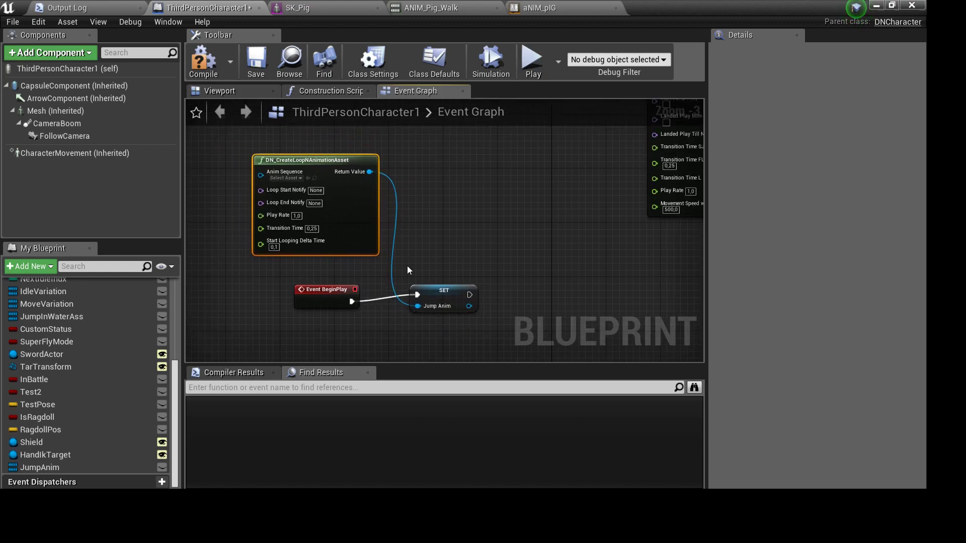
left_click(444, 13)
scroll(713, 414, "up", 3)
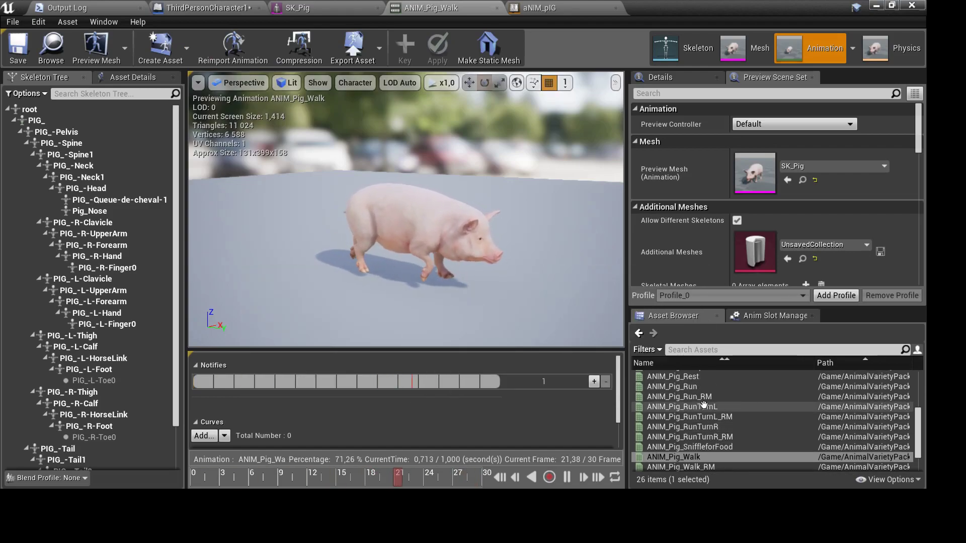
Add an SLoop notify to ANIM_Pig_JumpAttack early in the jump
left_click(715, 417)
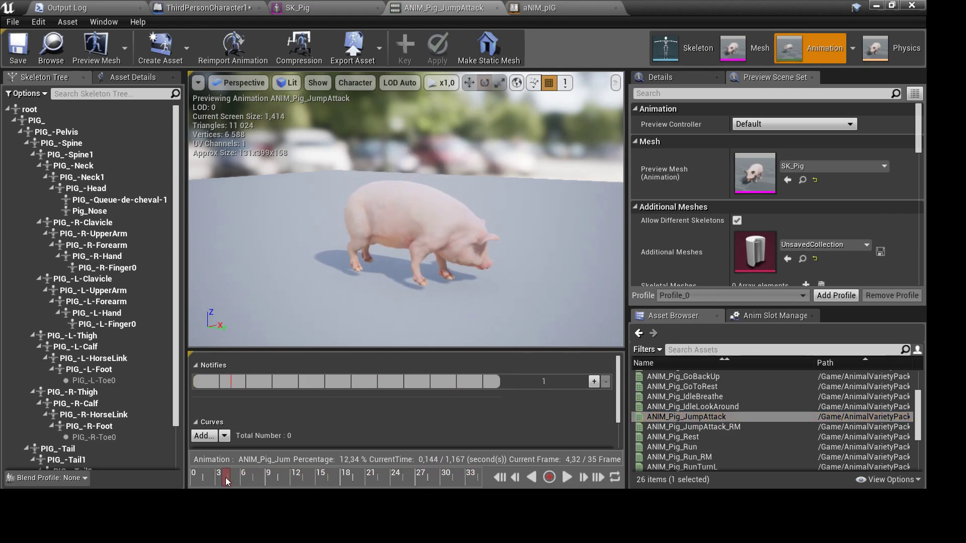
left_click_drag(225, 478, 294, 482)
right_click(300, 386)
mouse_move(332, 401)
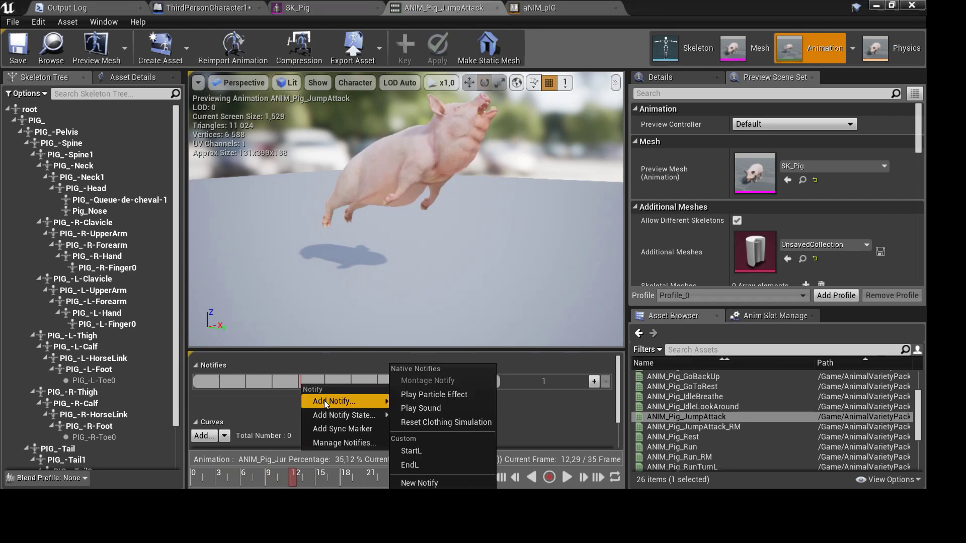
left_click(418, 484)
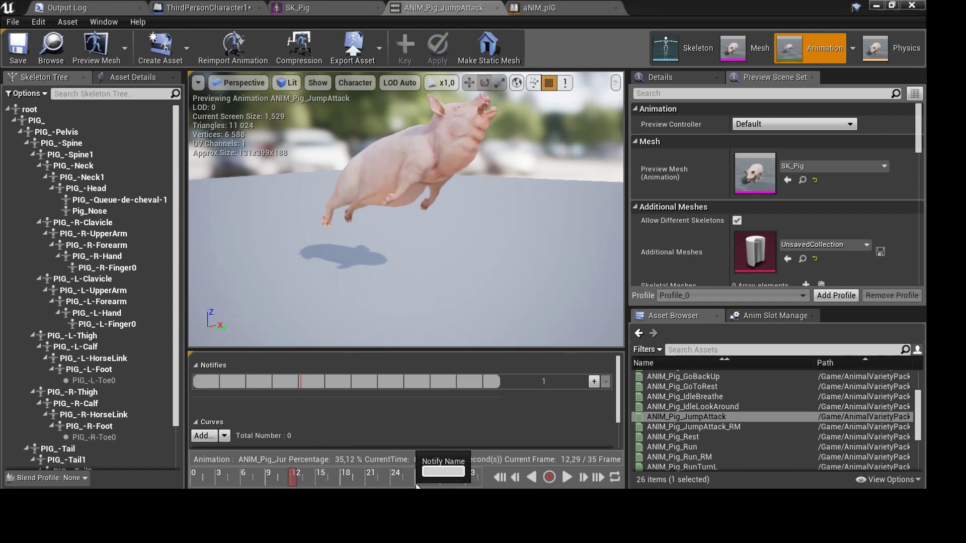
type("SLoop")
key("Return")
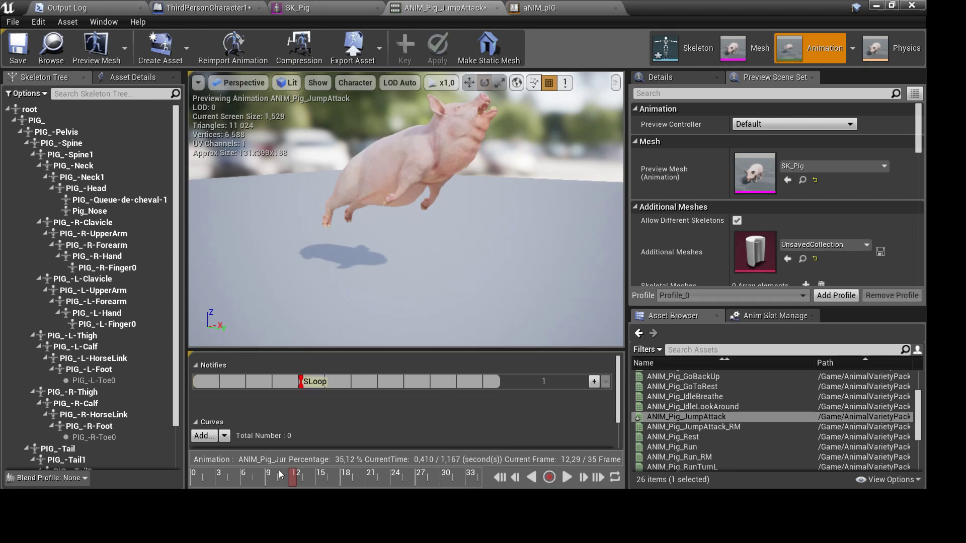
Add an ELoop notify at a later frame and align SLoop to frame 12
left_click_drag(292, 479, 346, 478)
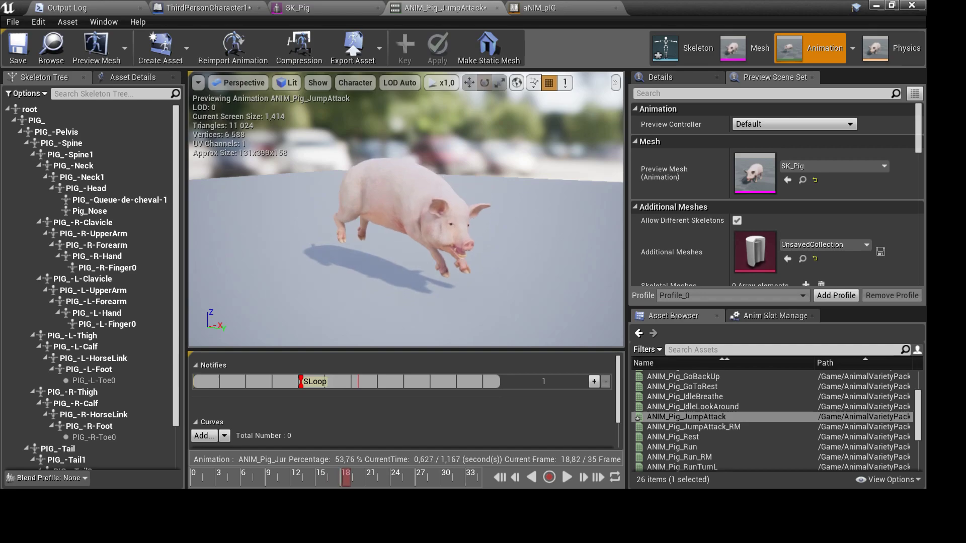
right_click(358, 385)
mouse_move(391, 402)
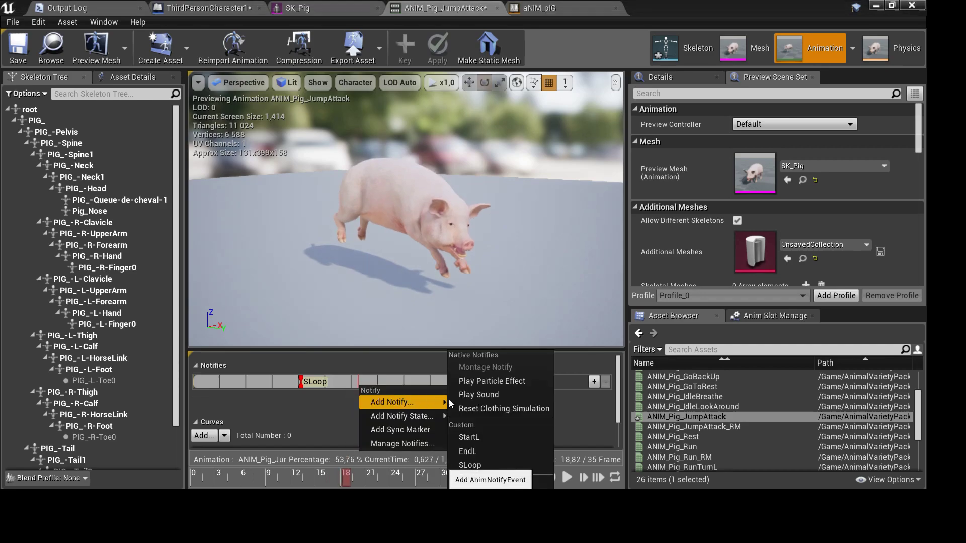
left_click(476, 478)
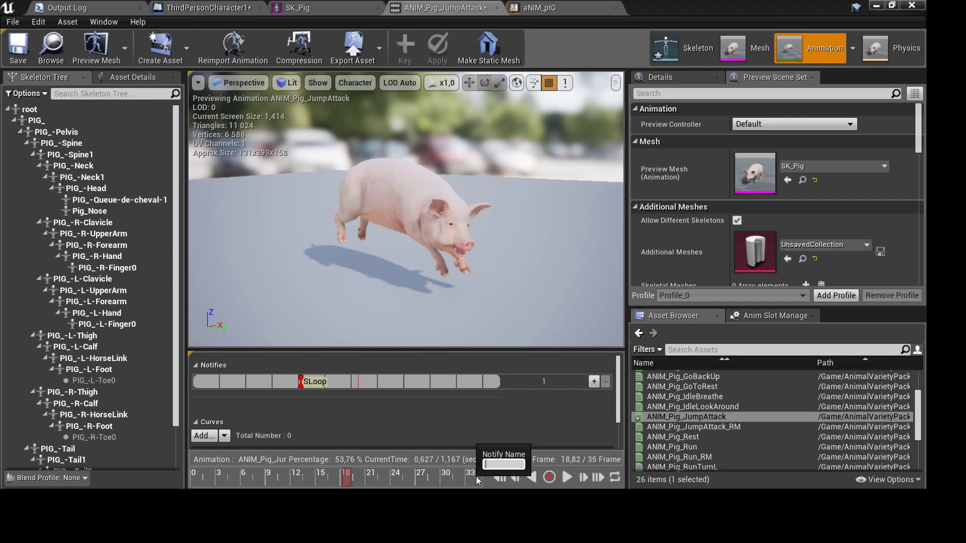
type("ELoop")
key("Return")
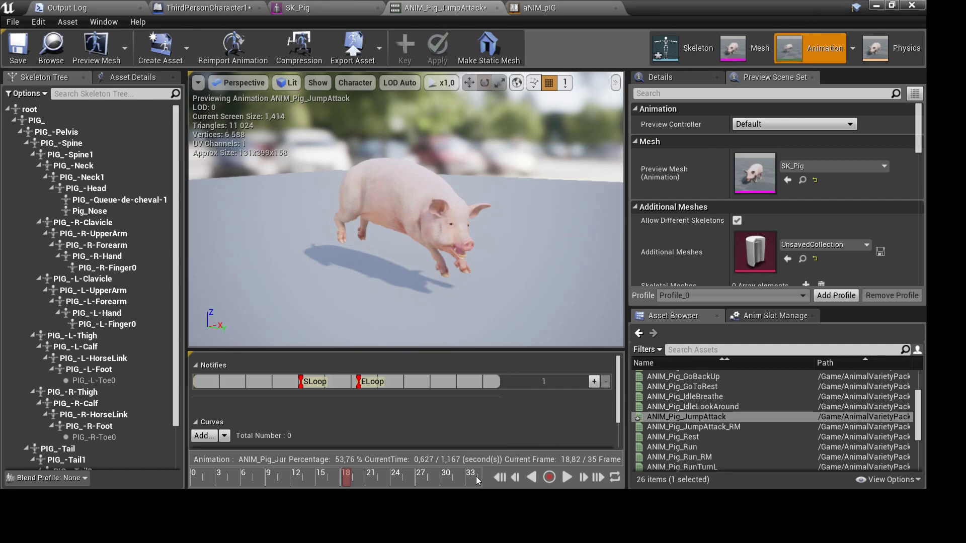
left_click_drag(345, 475, 291, 469)
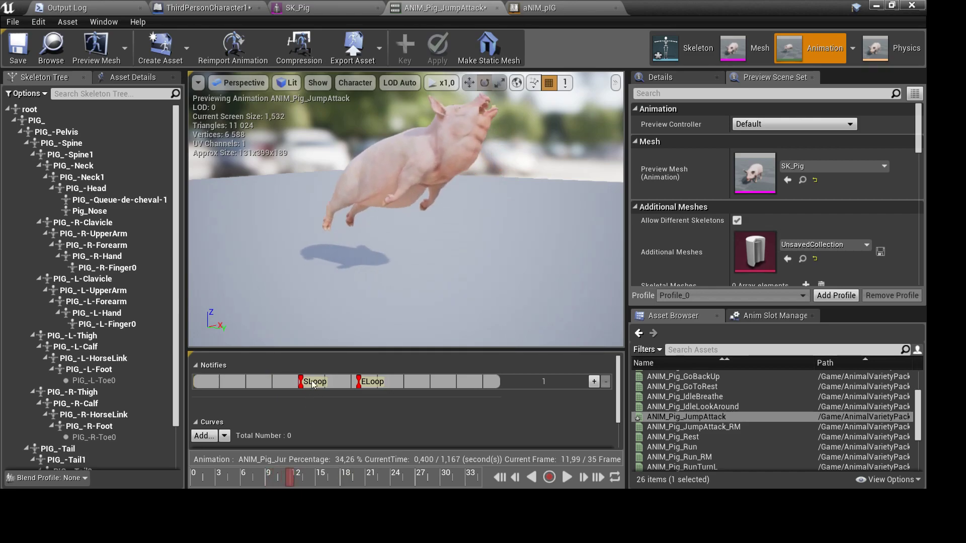
left_click_drag(301, 381, 288, 382)
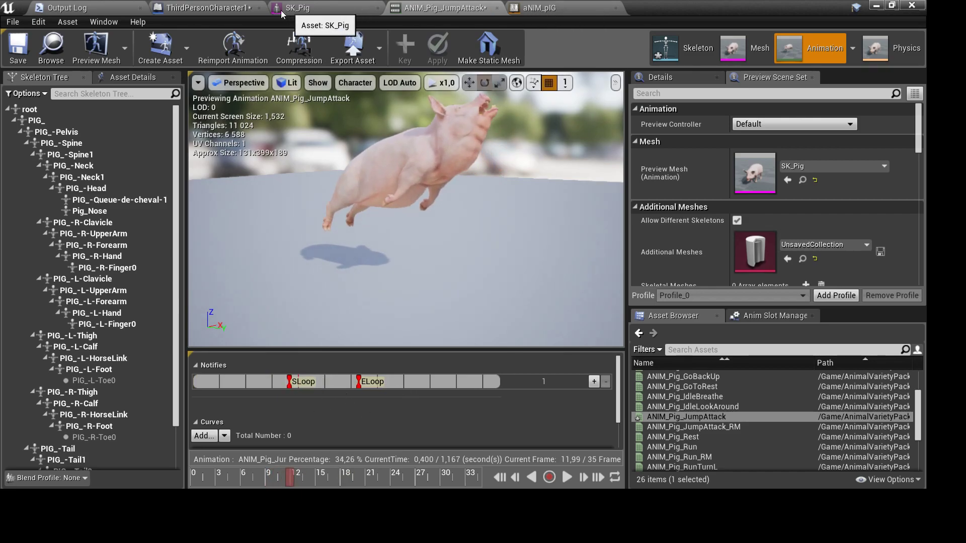
left_click(257, 9)
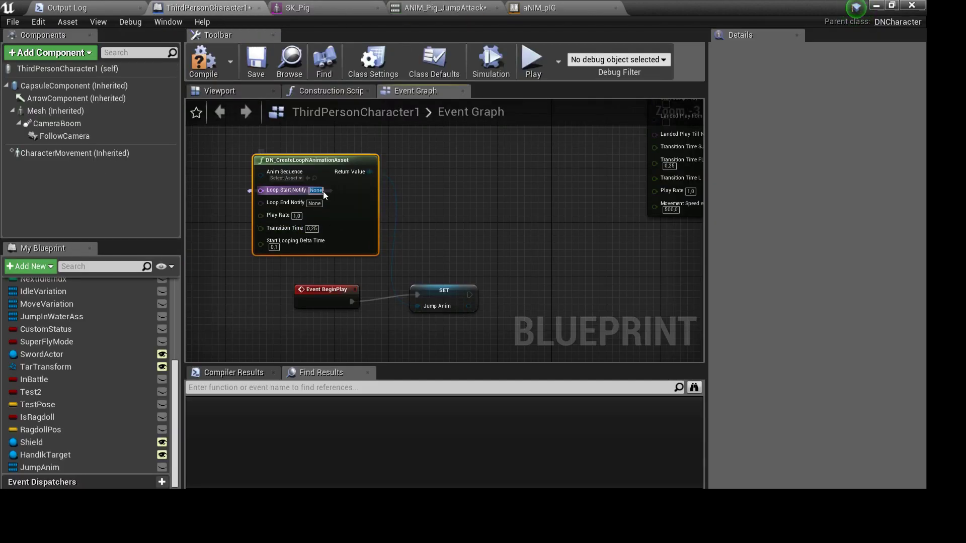
type("SLoop")
Set the loop node's notifies to SLoop/ELoop and assign the JumpAttack animation
key("Return")
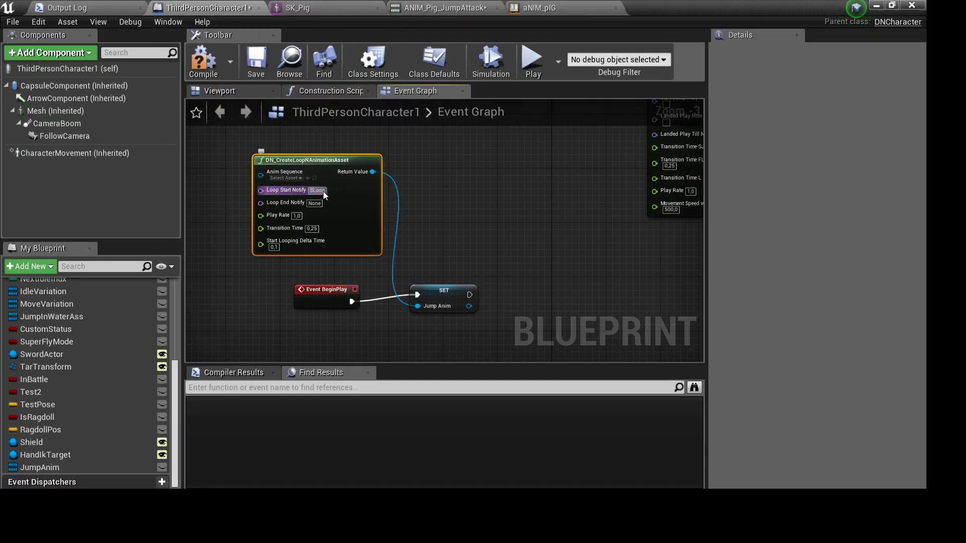
left_click(315, 203)
type("ELoop")
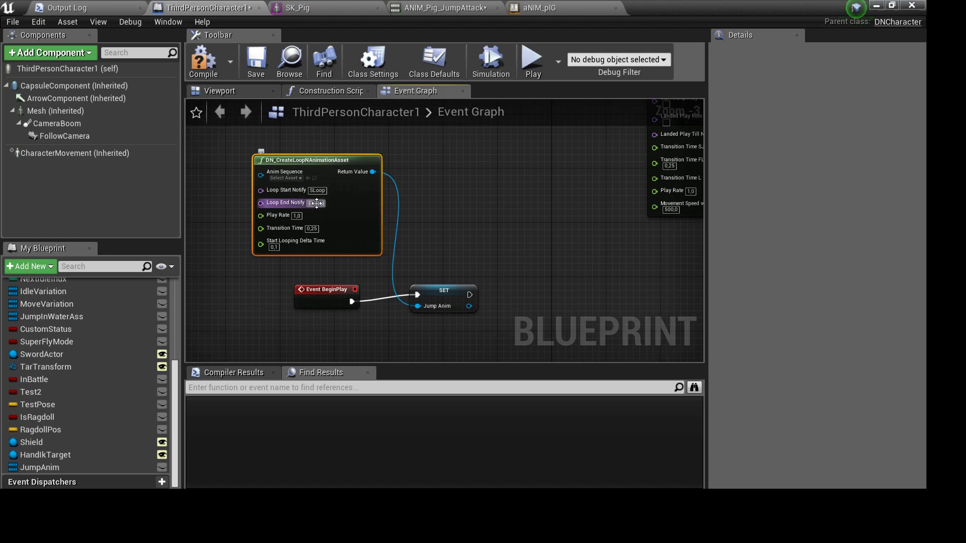
left_click(437, 7)
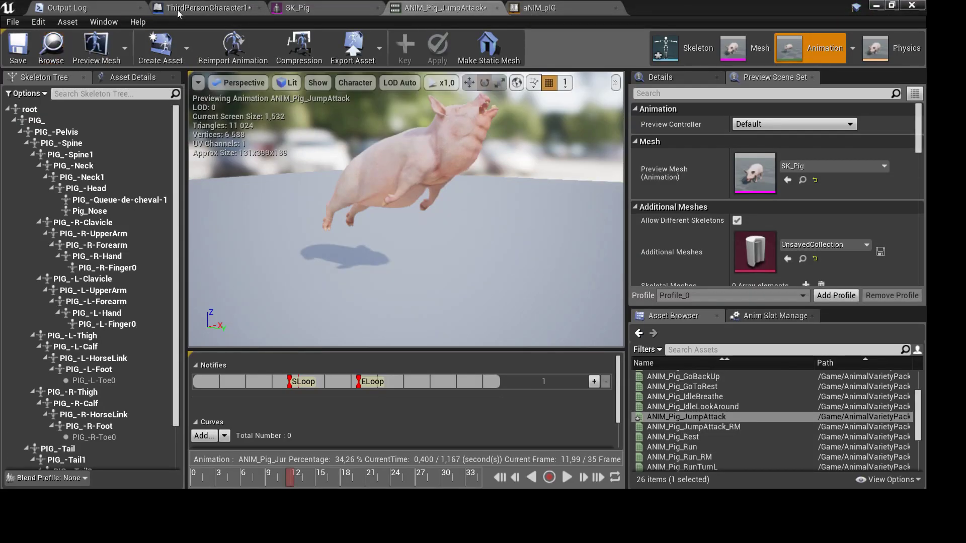
left_click(208, 7)
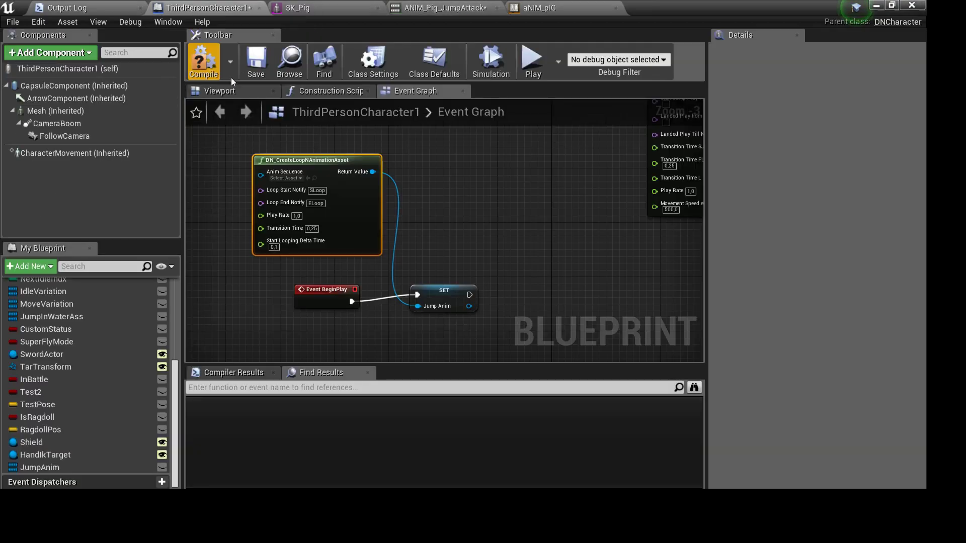
left_click(308, 178)
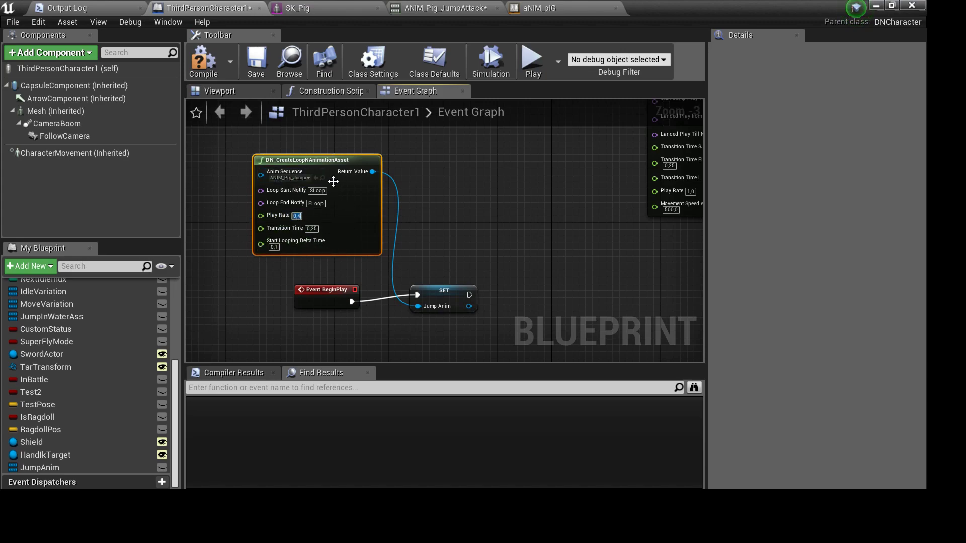
Wire a JumpAnim getter into DN_JumpMachineSimple's Jump Animation and compile
mouse_move(520, 246)
right_mouse_down()
mouse_move(512, 264)
mouse_move(339, 253)
right_mouse_up()
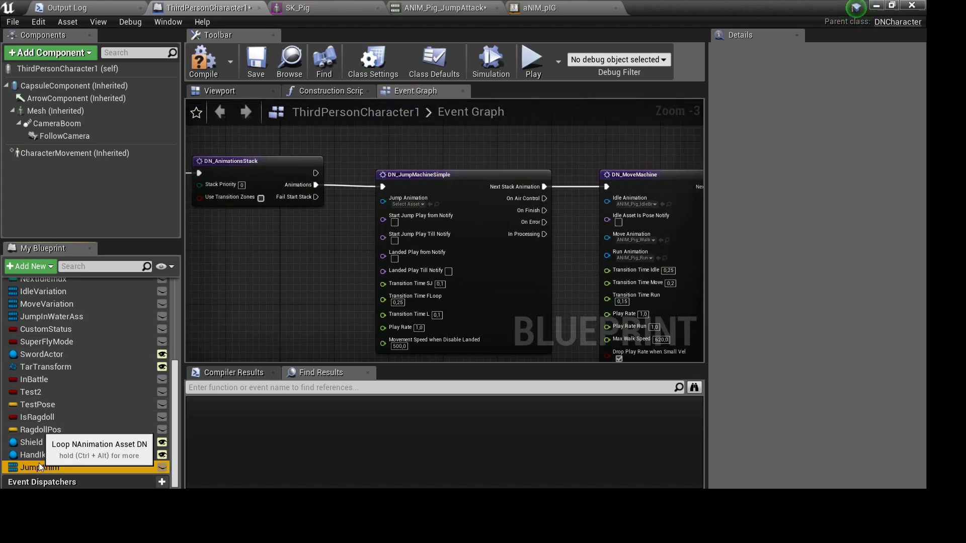
mouse_move(39, 464)
left_mouse_down()
mouse_move(245, 239)
mouse_move(326, 230)
mouse_move(383, 198)
left_mouse_up()
left_click(273, 258)
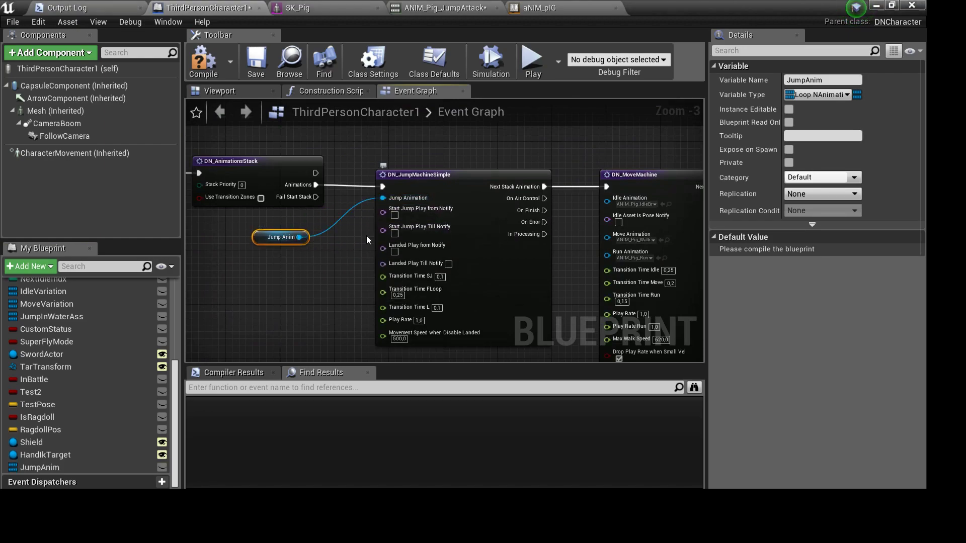
right_click_drag(361, 240, 486, 274)
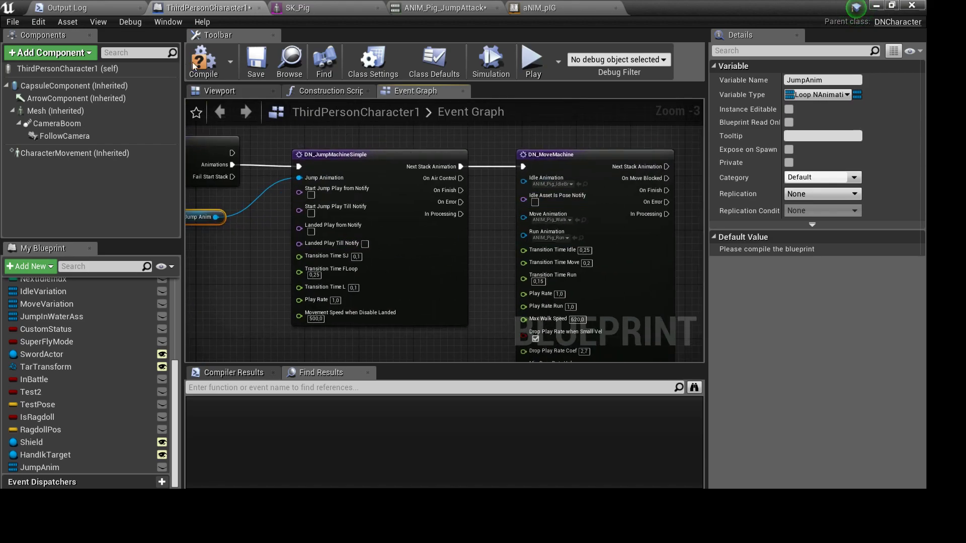
left_click(200, 65)
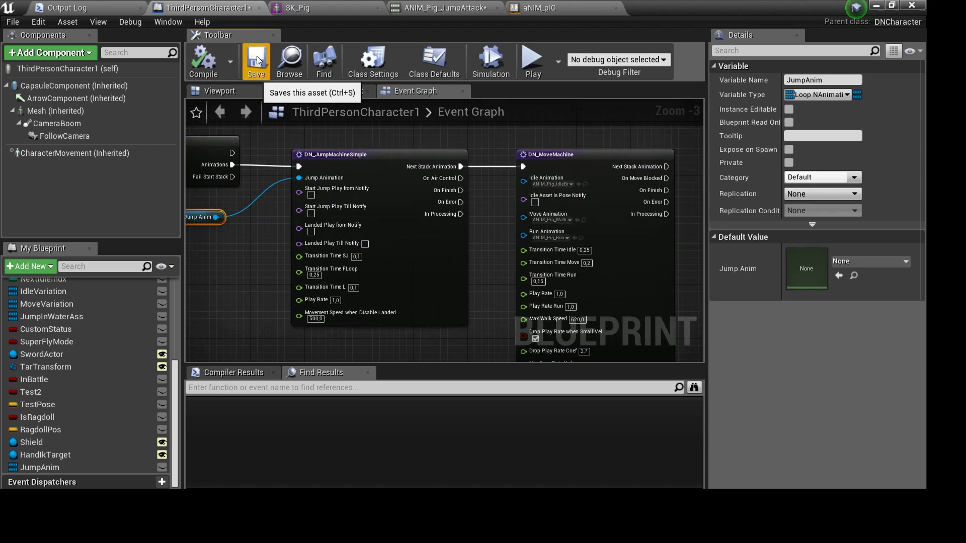
left_click(879, 5)
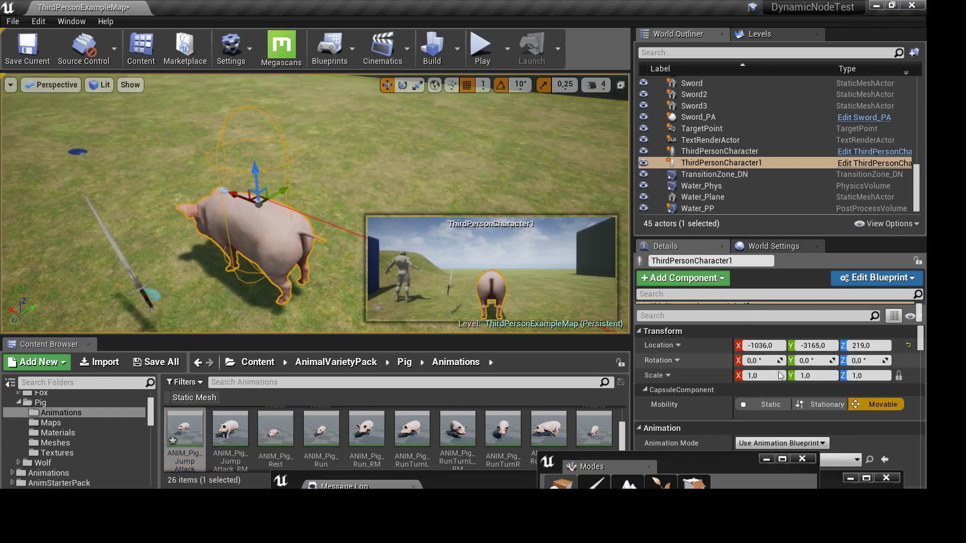
Set ThirdPersonCharacter1's Auto Possess Player to Player 0
left_click(719, 315)
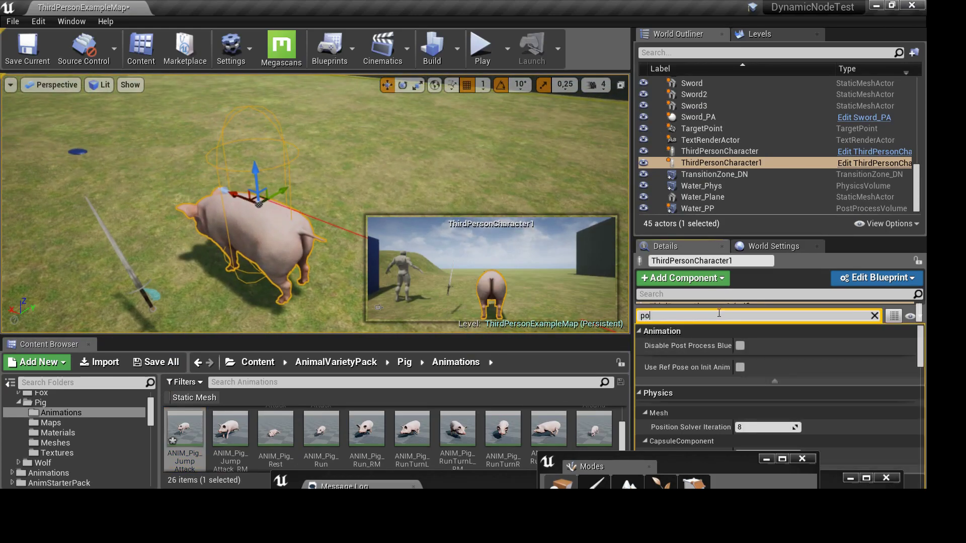
type("poss")
left_click(759, 347)
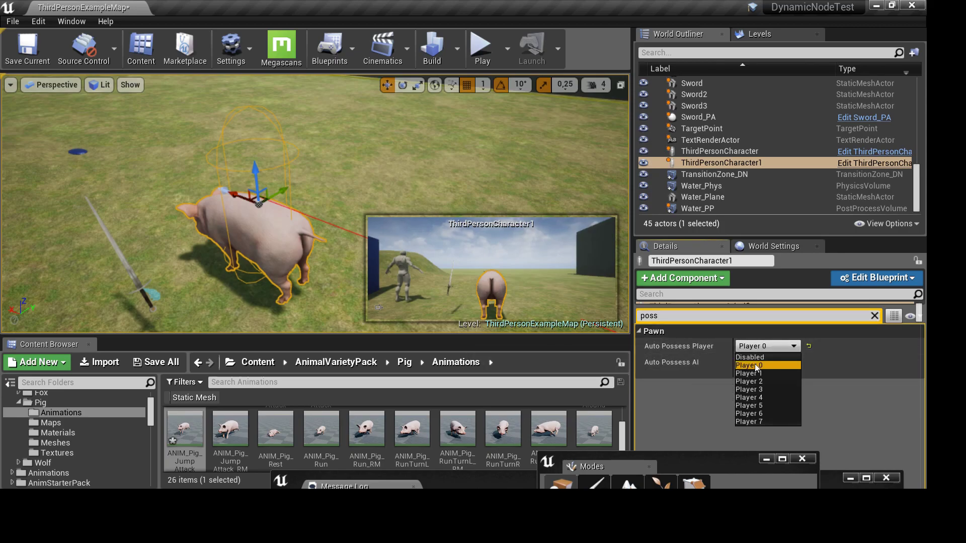
left_click(756, 366)
Play-test the level, walking the pig with D and W, then stop
left_click(481, 48)
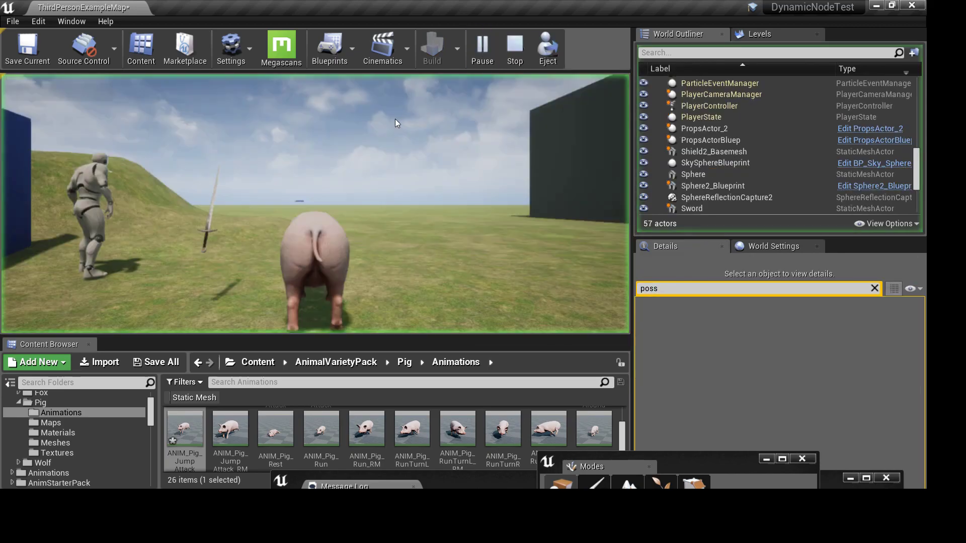
key("d")
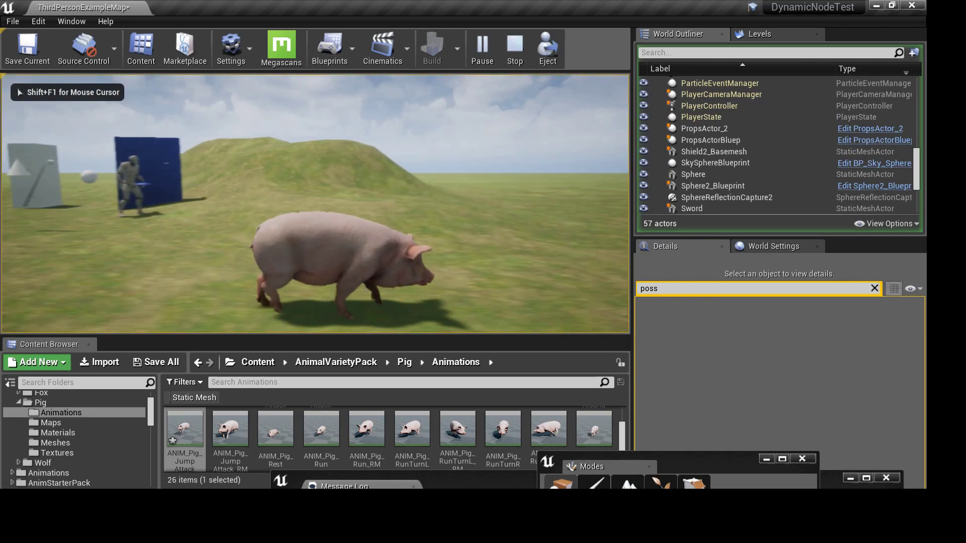
key("w")
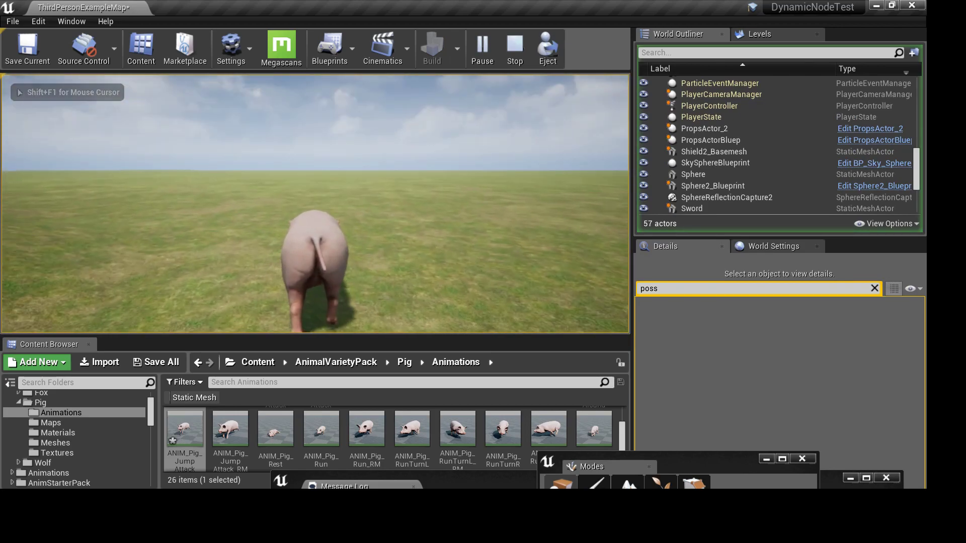
key("Escape")
Change DN_MoveMachine's Max Walk Speed from 620 to 220 in the character blueprint
left_click(714, 455)
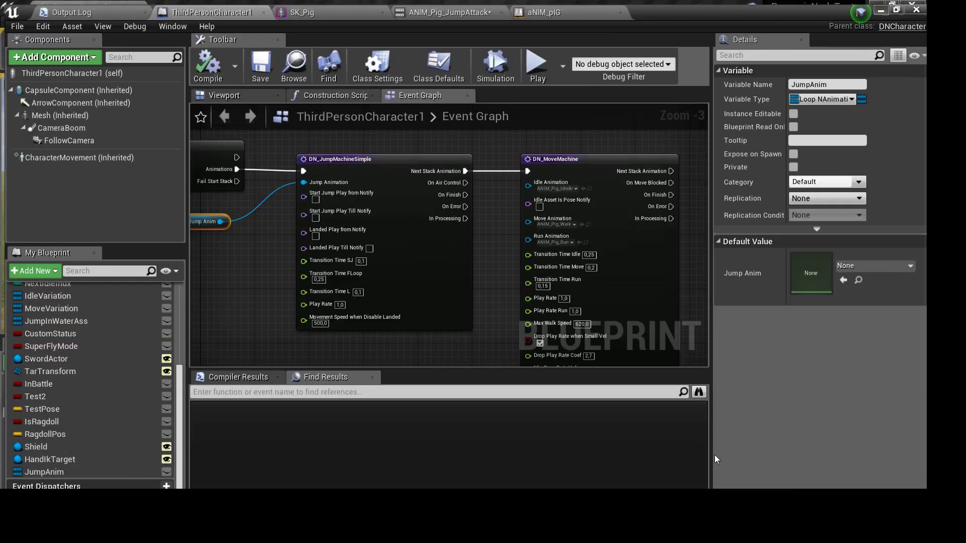
scroll(457, 259, "up", 1)
scroll(452, 260, "up", 1)
scroll(405, 276, "up", 1)
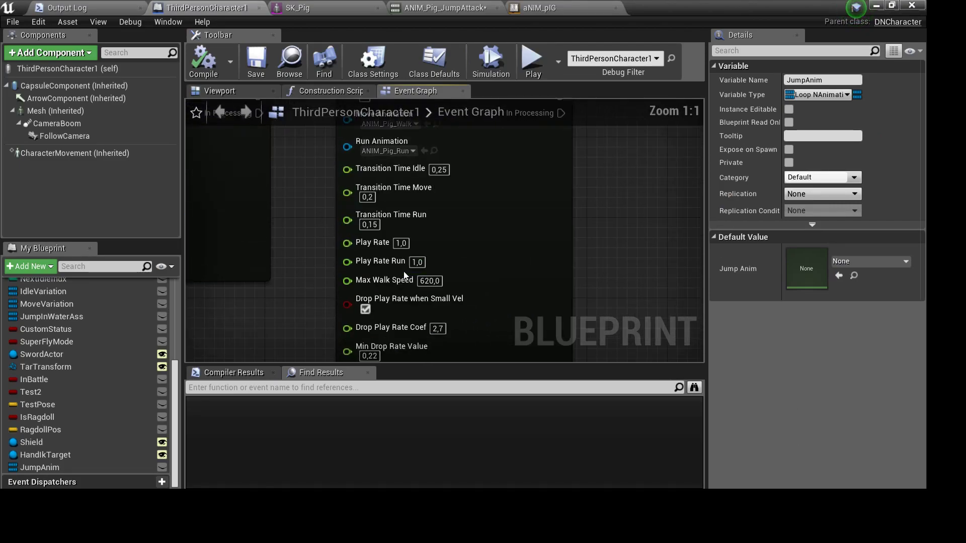
left_click(427, 281)
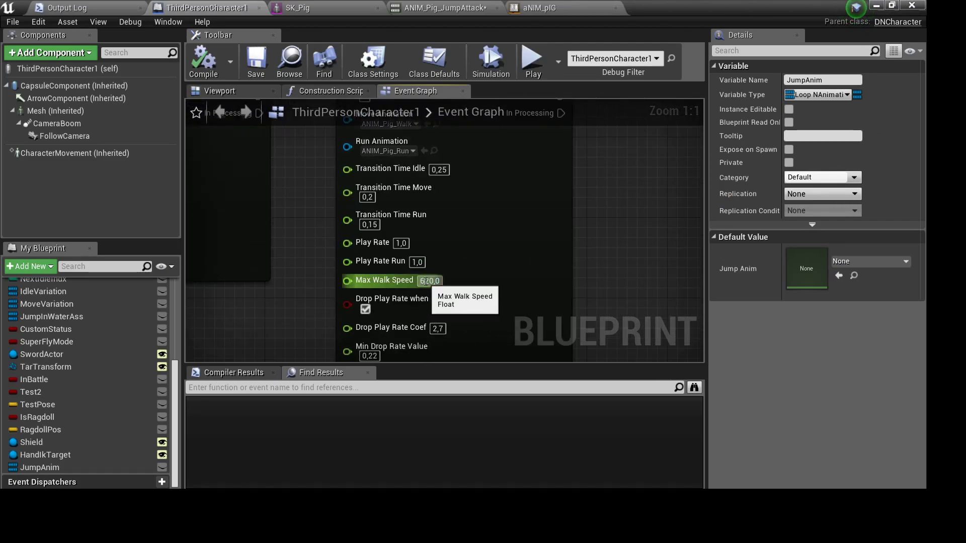
type("2")
key("Return")
right_click_drag(507, 258, 543, 284)
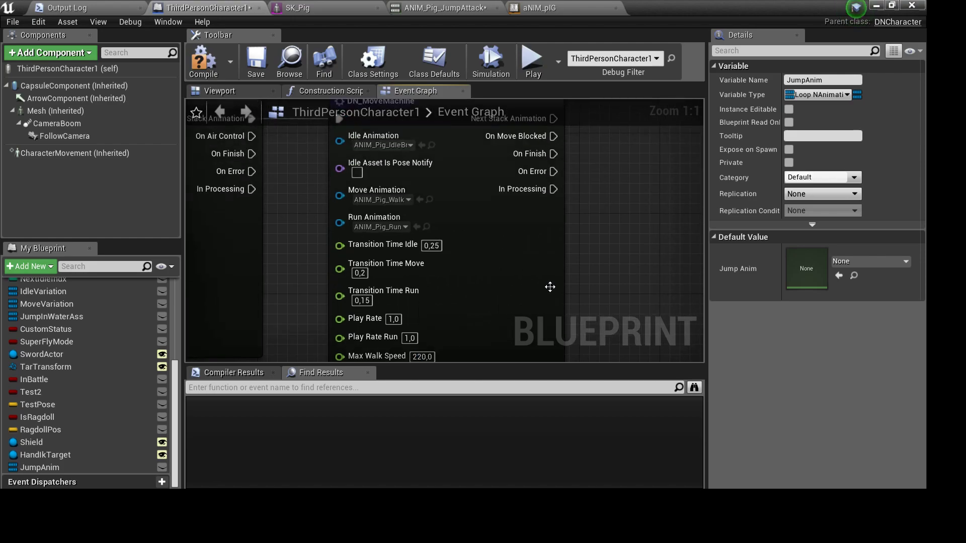
right_click_drag(410, 222, 403, 239)
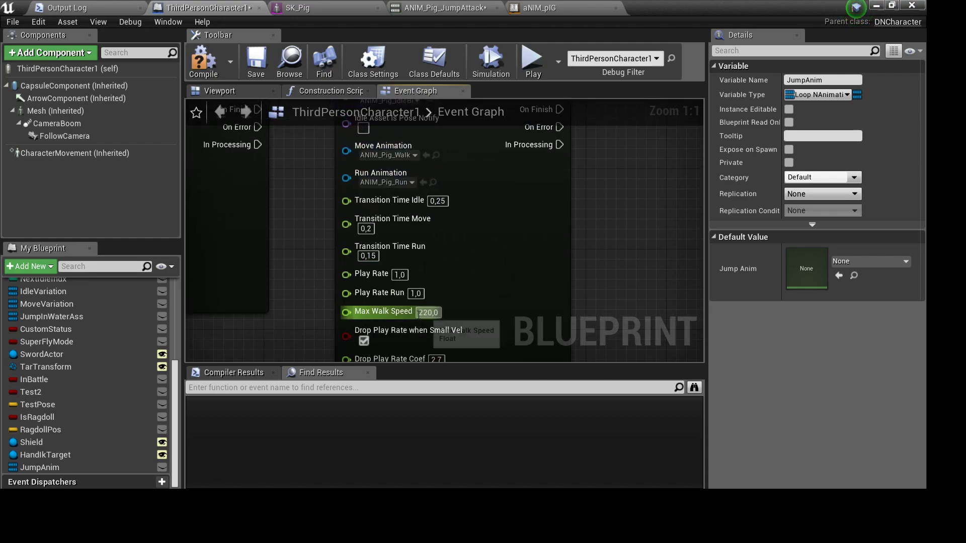
Compile the blueprint and play-test the pig at the 220 walk speed
left_click(203, 60)
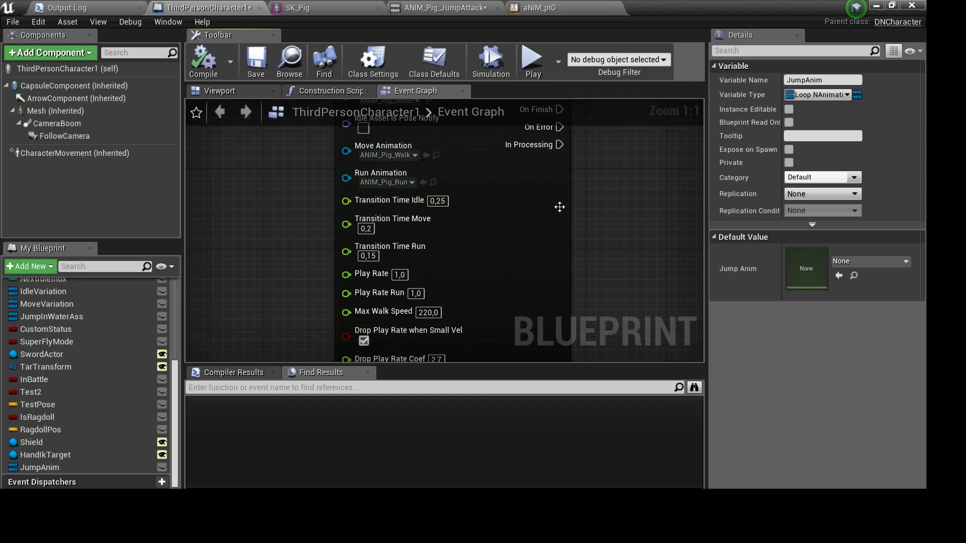
left_click(879, 7)
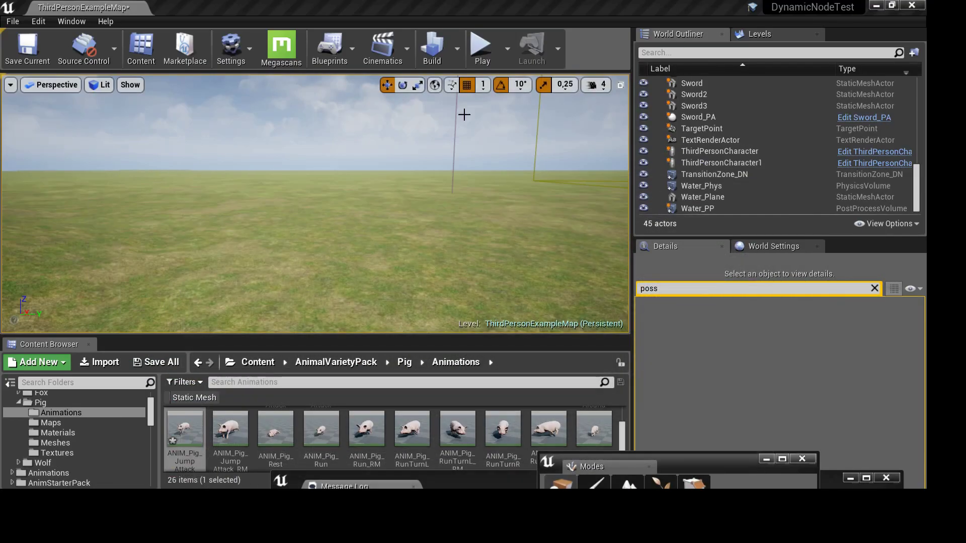
left_click(482, 47)
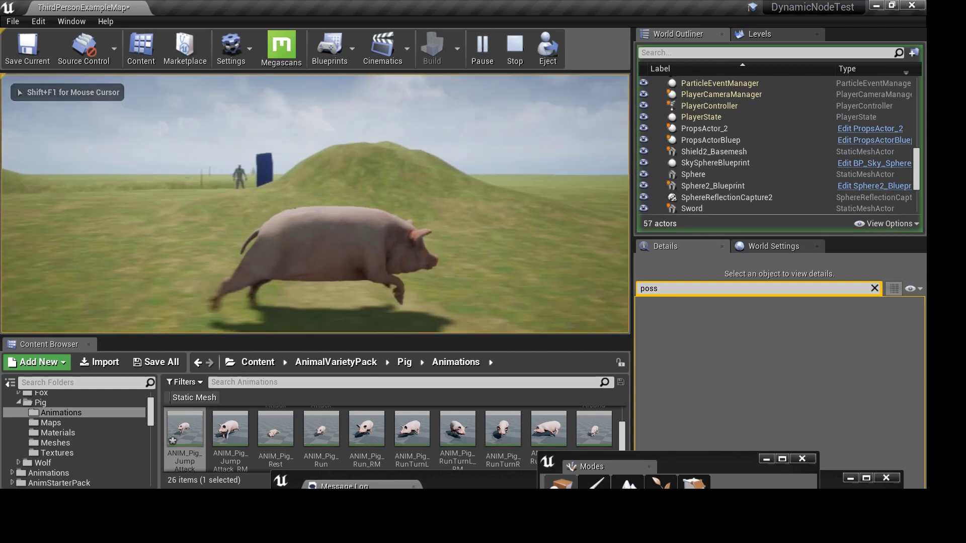
key("Escape")
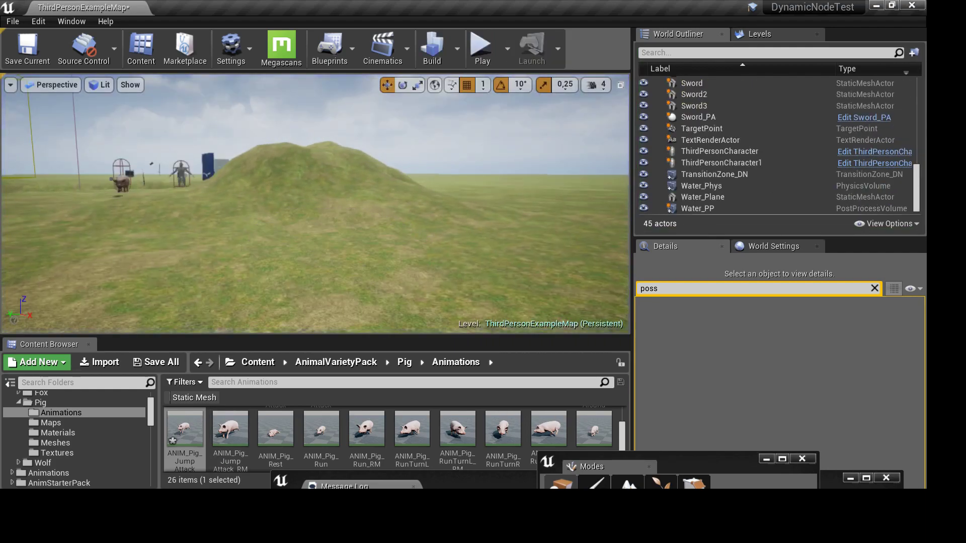
Add a Left Ctrl key event and a Character Movement getter to the graph
left_click(722, 445)
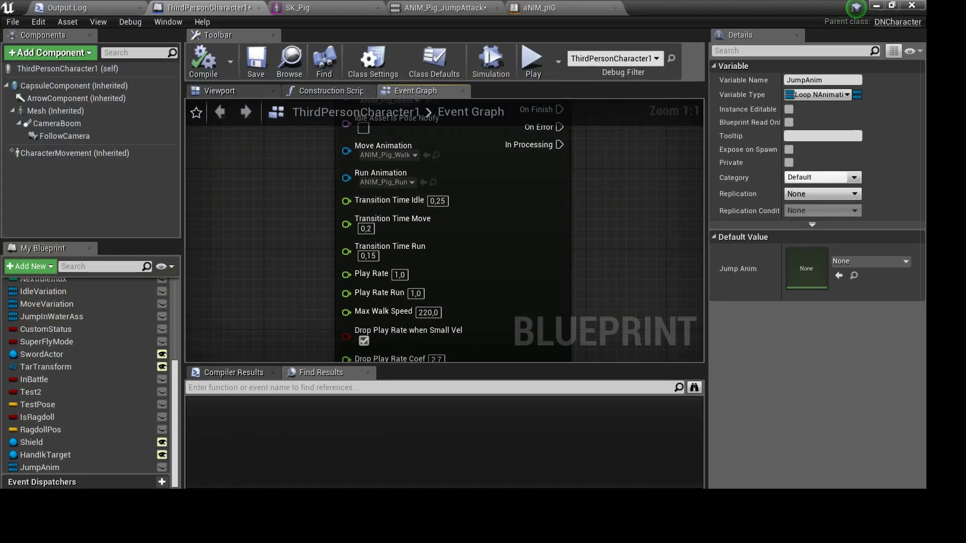
right_click_drag(478, 220, 370, 193)
right_click(370, 193)
type("ctrl")
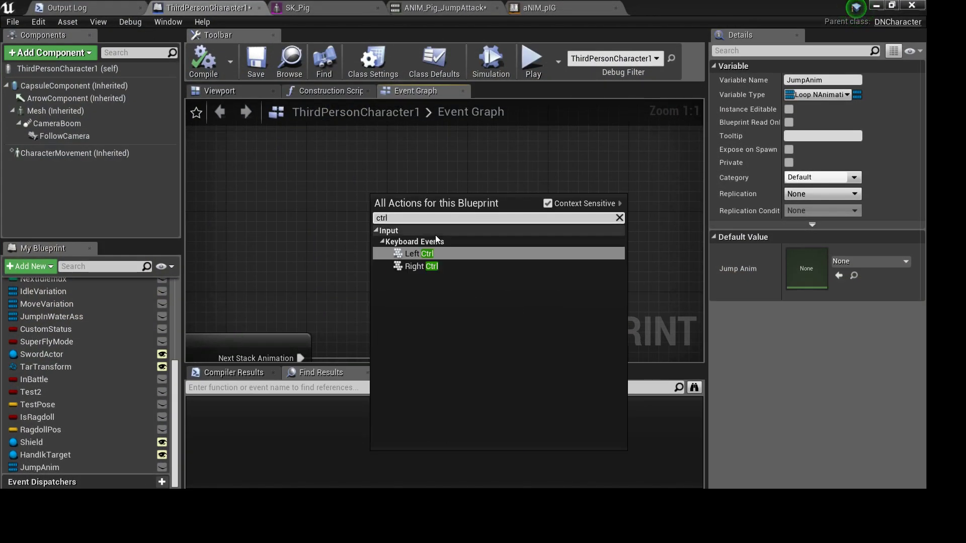
left_click(422, 255)
mouse_move(466, 222)
right_mouse_down()
mouse_move(438, 199)
mouse_move(346, 187)
right_mouse_up()
scroll(437, 199, "down", 1)
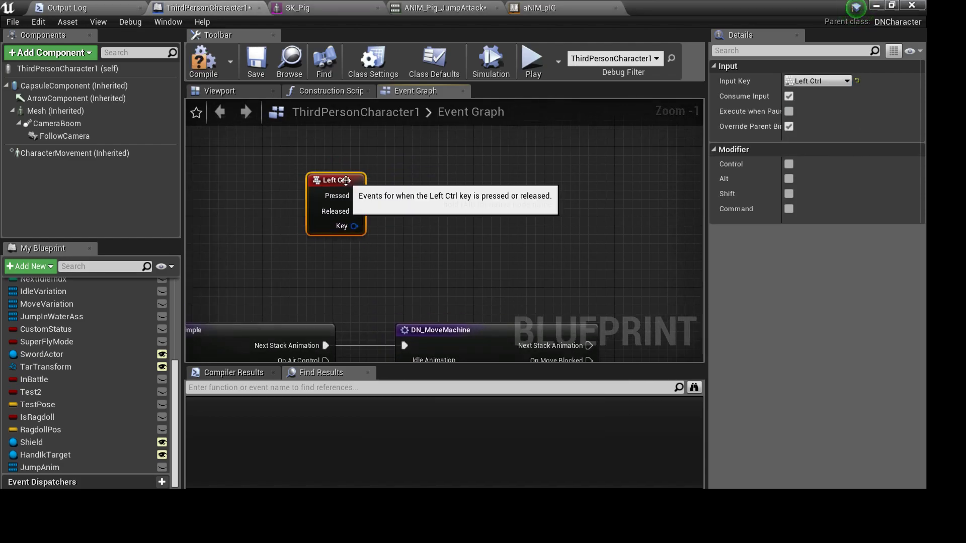
left_click(75, 153)
left_click_drag(75, 156, 308, 149)
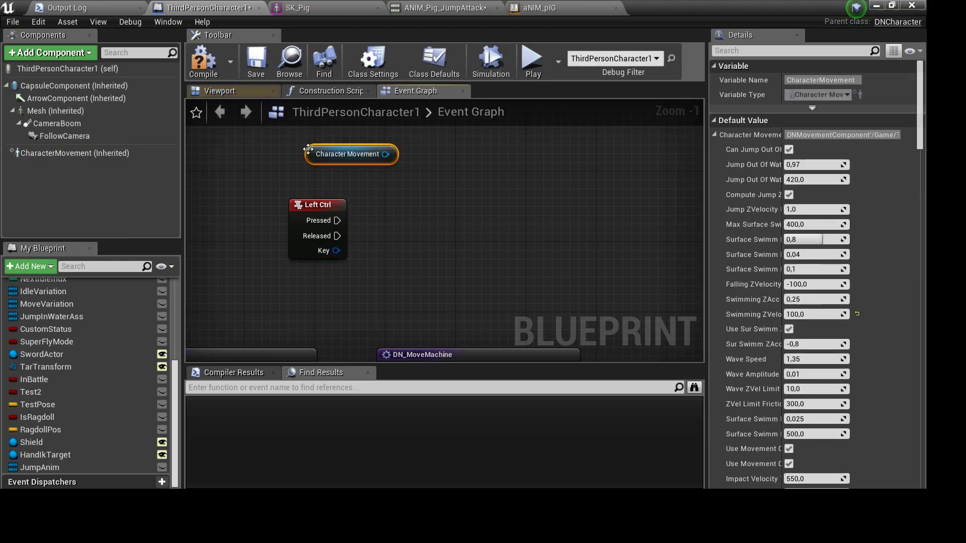
Drive a Set Max Walk Speed node from Character Movement for Left Ctrl Pressed (200)
left_click_drag(391, 155, 418, 217)
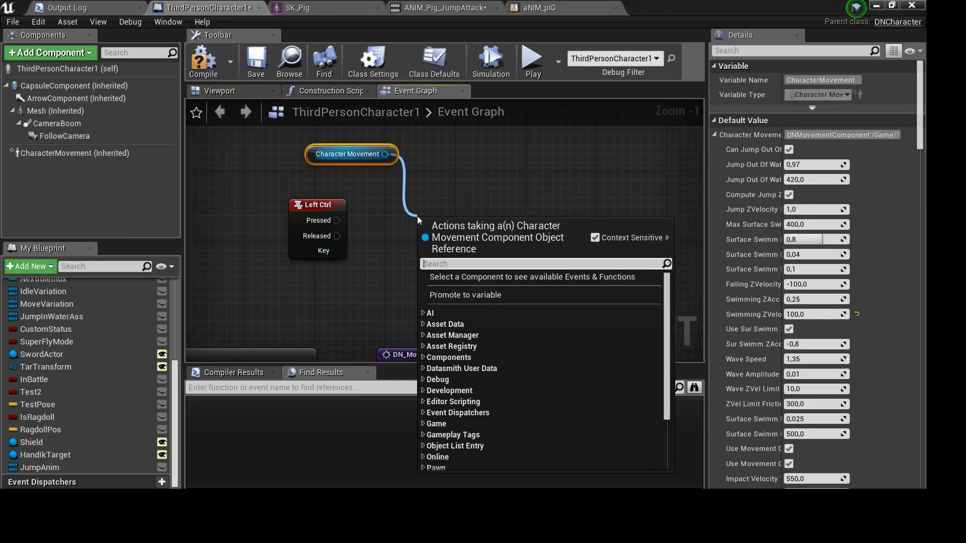
type("setmax")
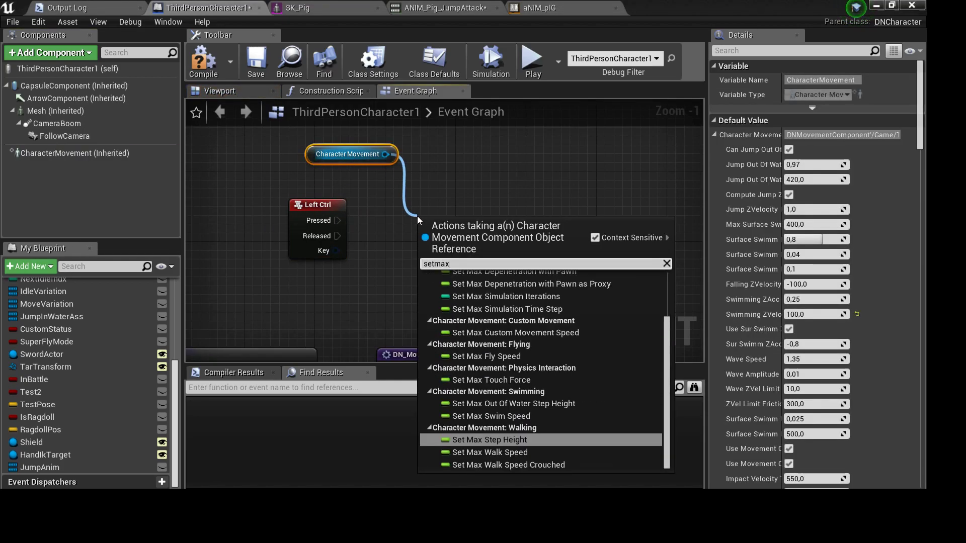
type("w")
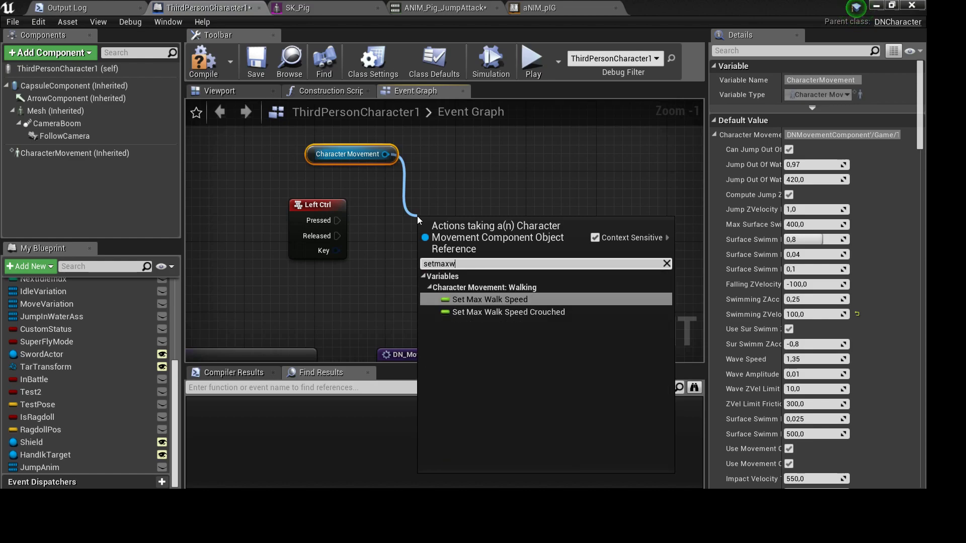
key("Return")
left_click_drag(463, 225, 484, 207)
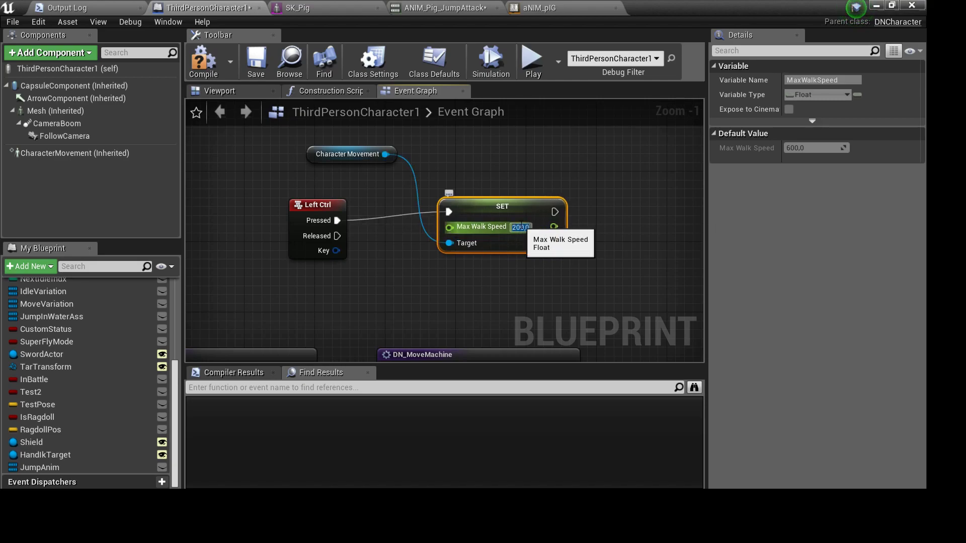
left_click_drag(511, 210, 529, 174)
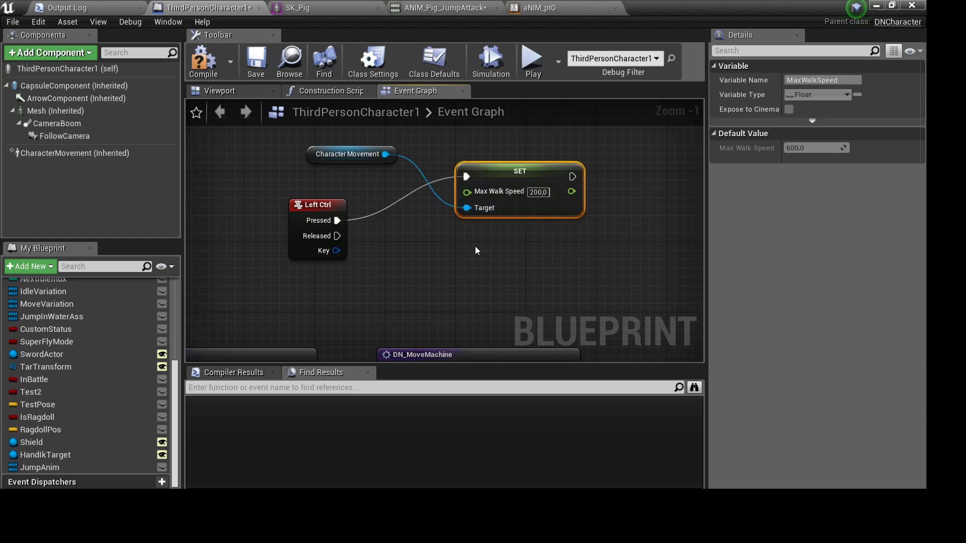
Duplicate the SET node for Left Ctrl Released at 600, wire it, then compile and save
key("ctrl+c")
key("ctrl+v")
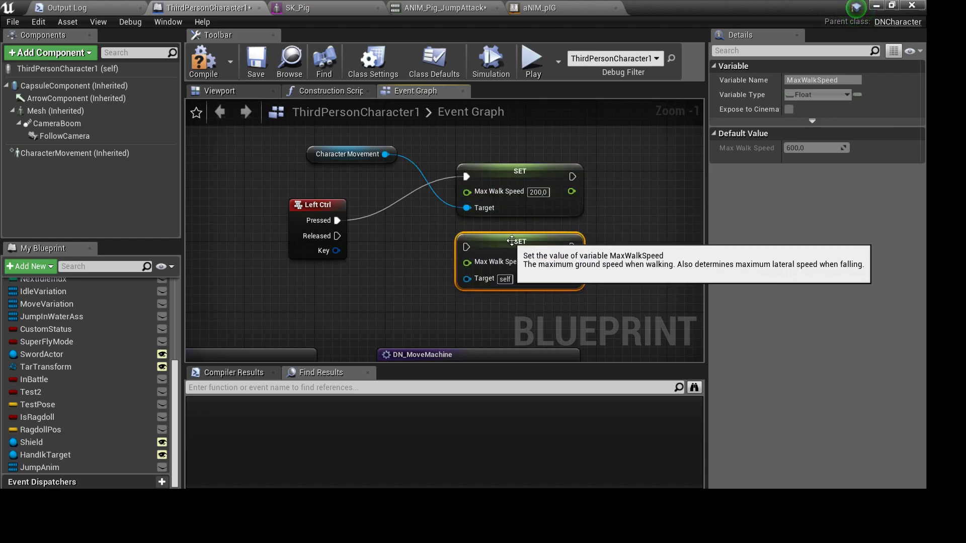
left_click(538, 262)
type("600,0")
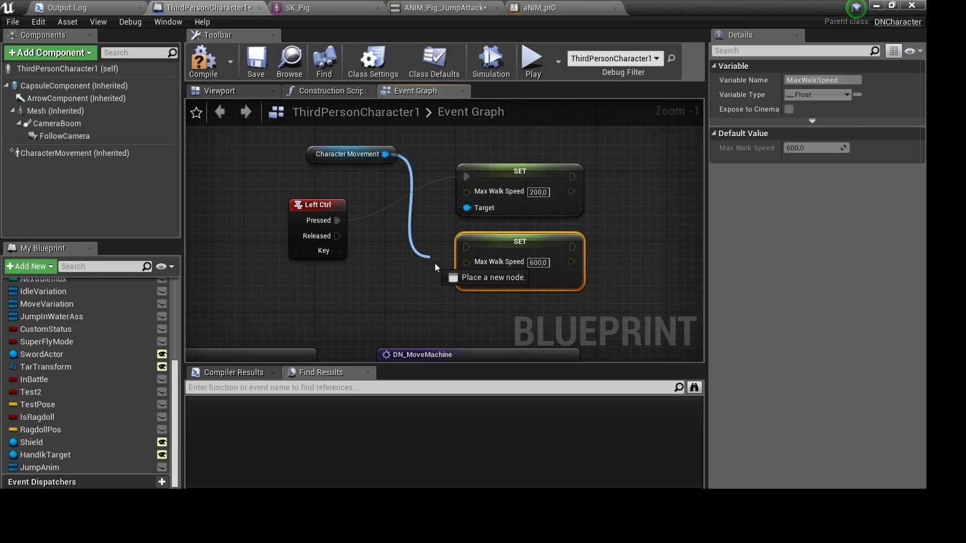
left_click_drag(385, 154, 465, 279)
left_click_drag(337, 236, 467, 248)
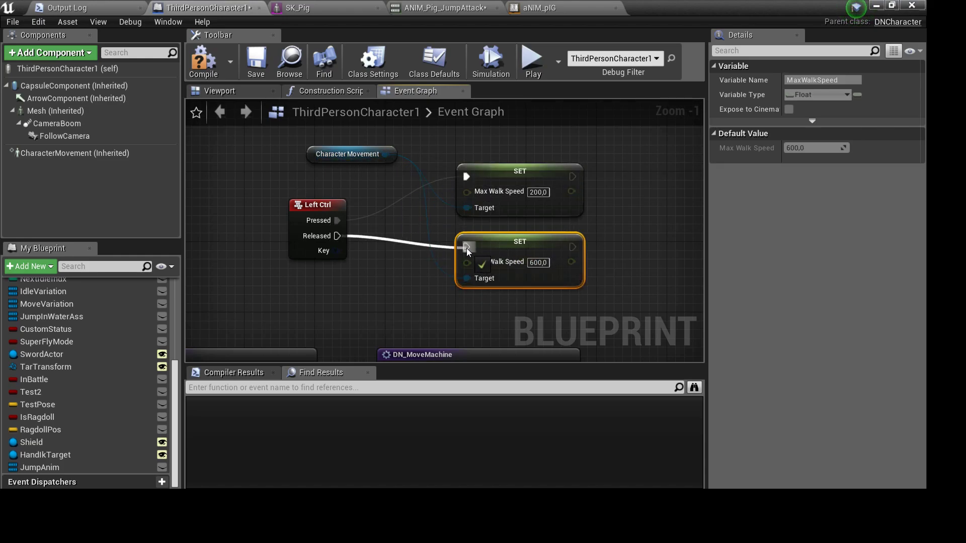
left_click(205, 62)
left_click(256, 60)
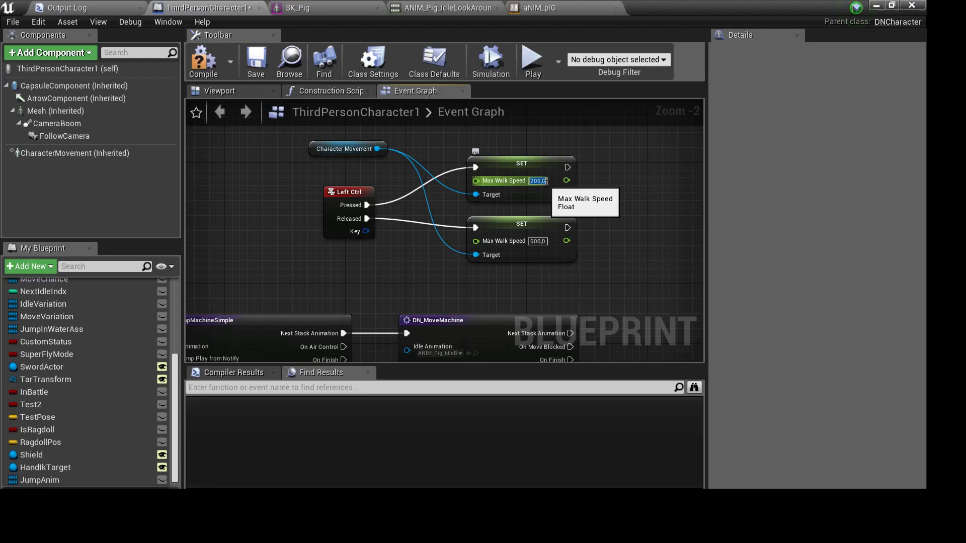
type("12")
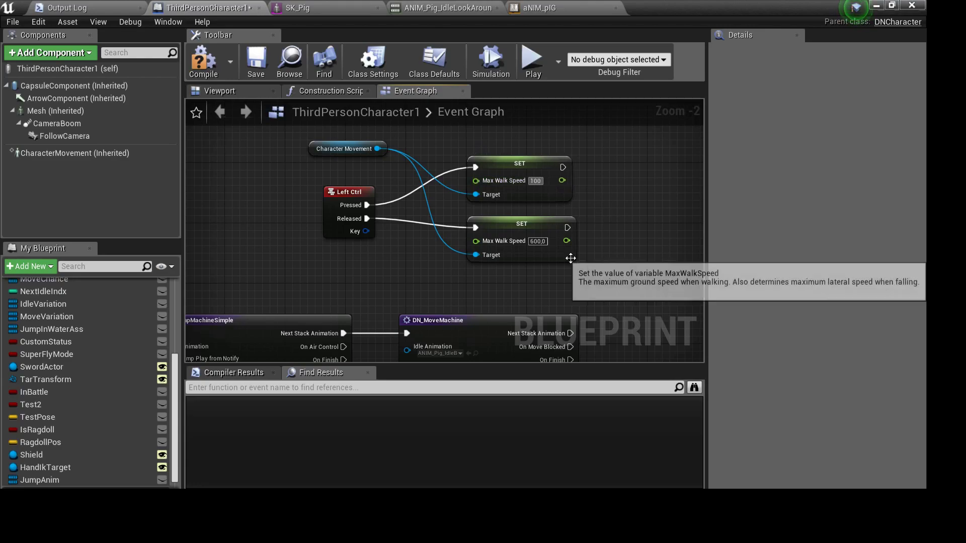
Set DN_MoveMachine's Max Walk Speed to 120 and recompile the Blueprint
right_click_drag(572, 259, 549, 55)
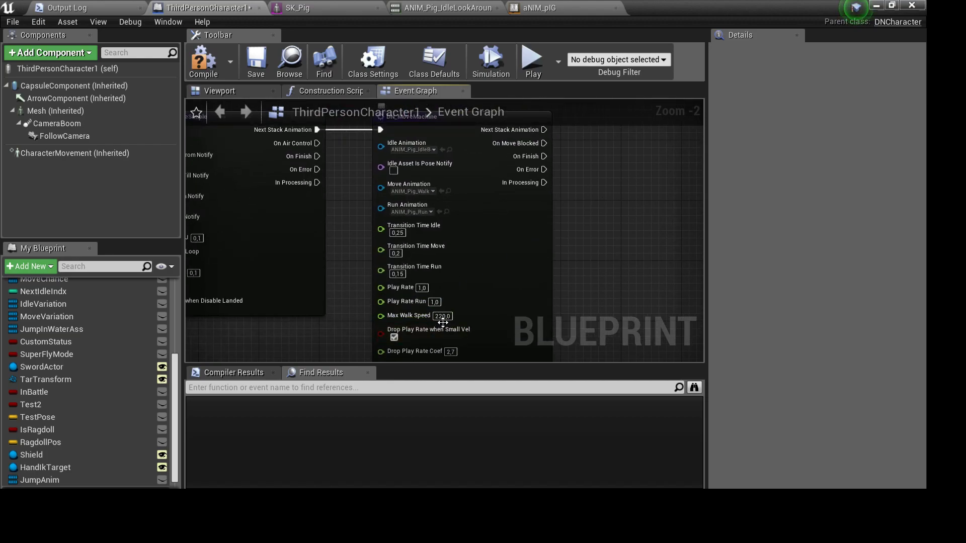
left_click(445, 315)
type("12")
left_click(214, 68)
Play-test the pig walking at the slower speeds, then return to the Blueprint editor
left_click(875, 6)
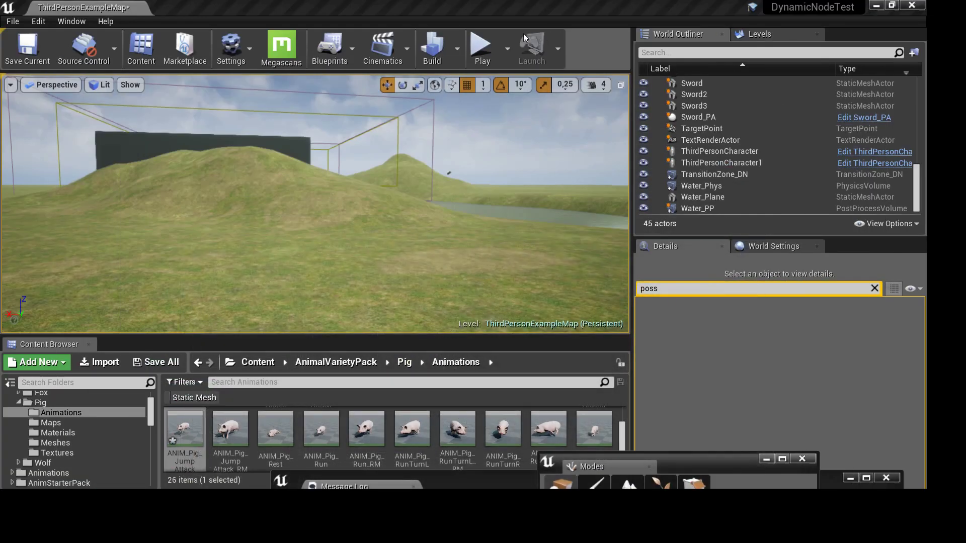
left_click(482, 47)
key("w")
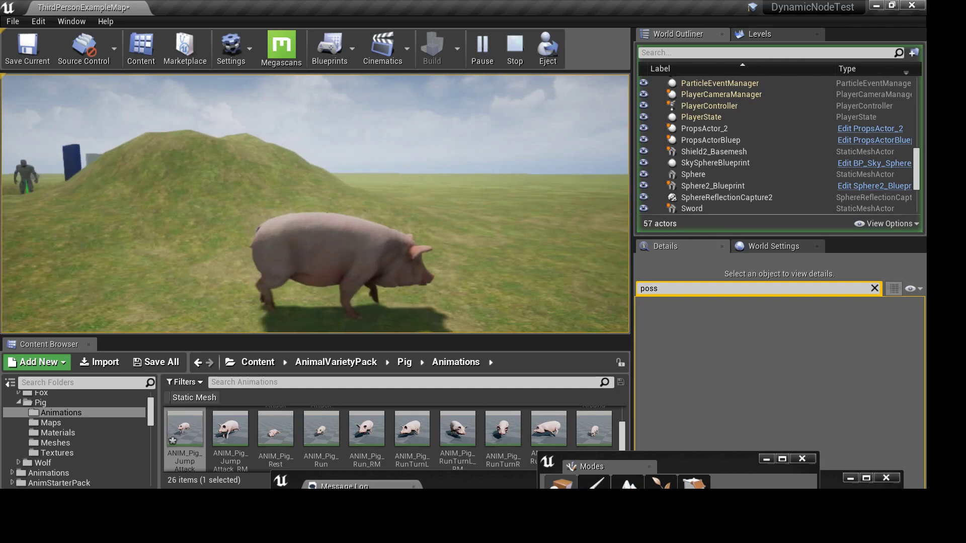
key("Escape")
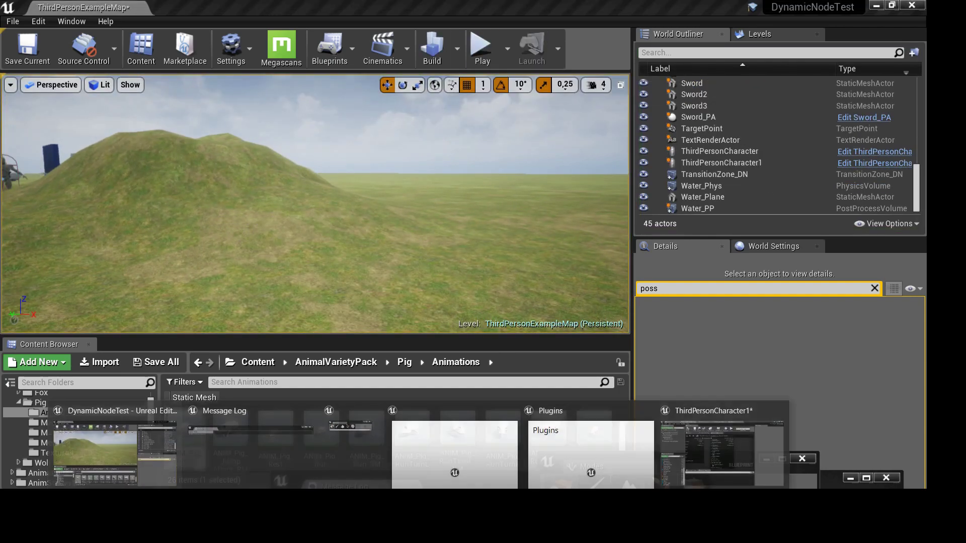
left_click(709, 450)
Run another play test of the pig, then return to the character Blueprint's event graph
right_click_drag(446, 236, 419, 338)
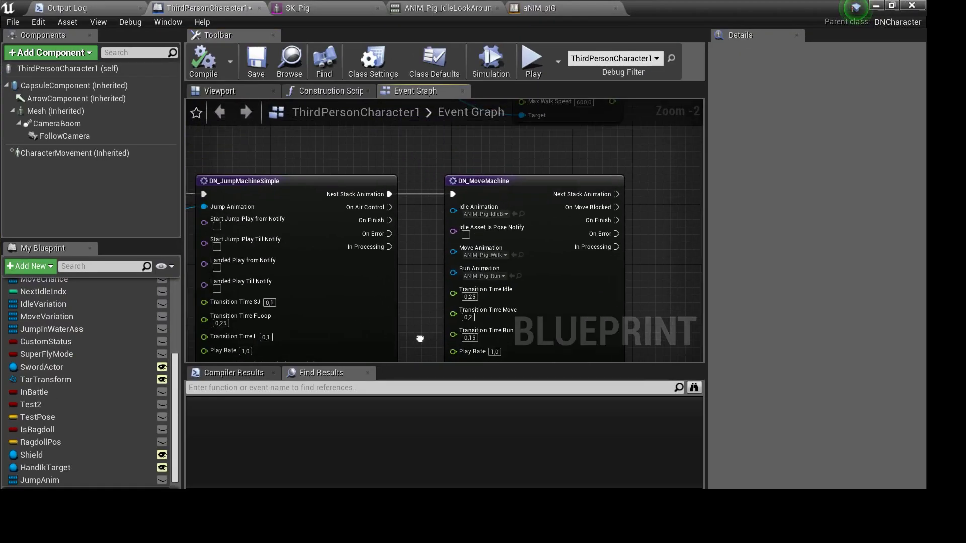
right_click_drag(397, 219, 384, 231)
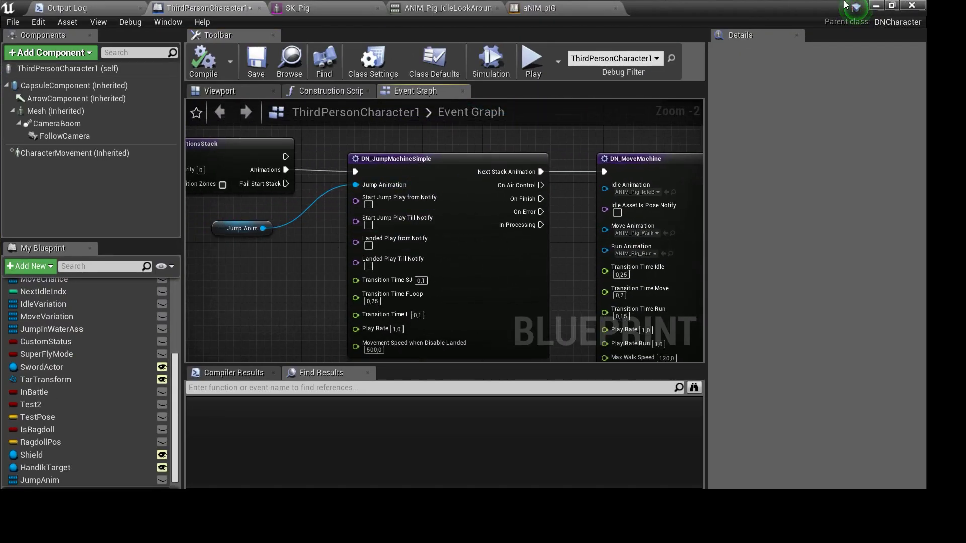
left_click(875, 6)
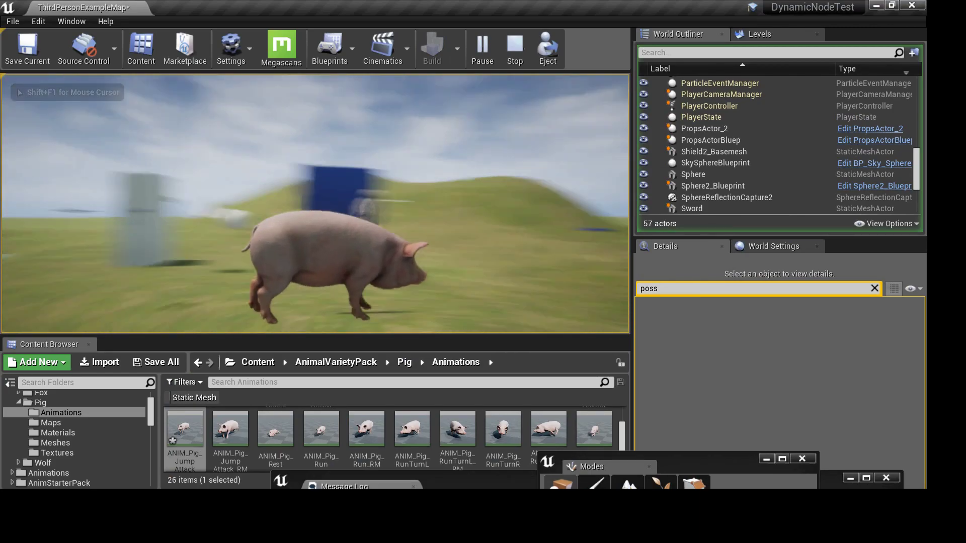
key("Escape")
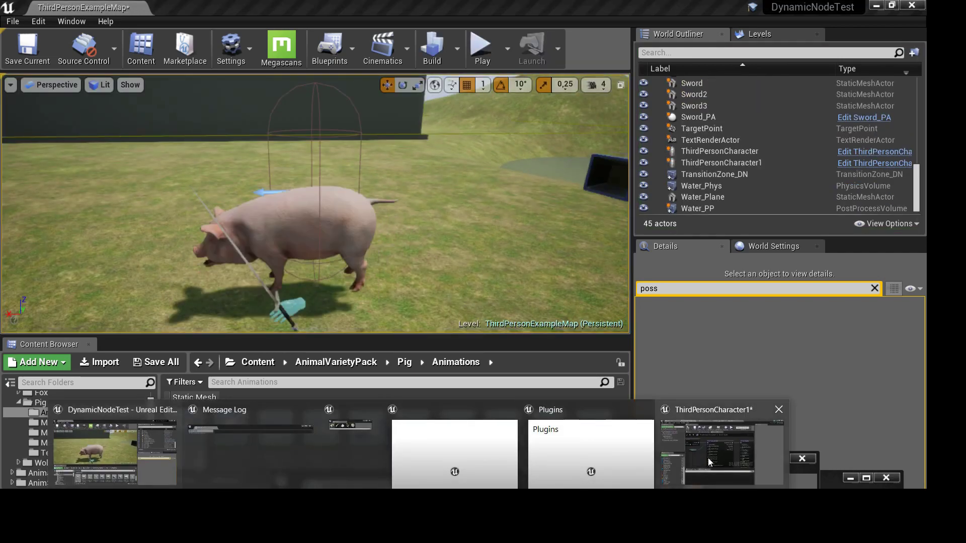
left_click(709, 458)
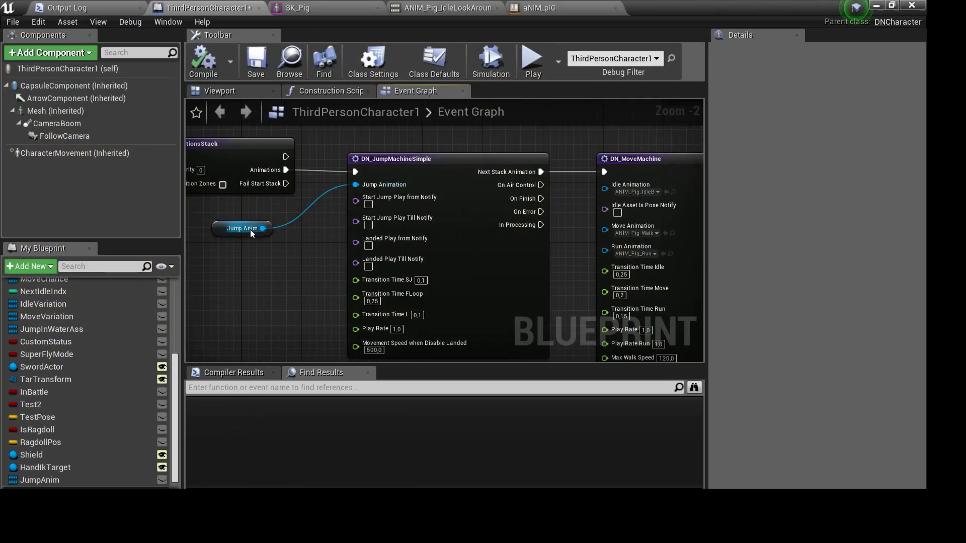
mouse_move(251, 234)
right_mouse_down()
mouse_move(507, 305)
mouse_move(532, 302)
mouse_move(415, 218)
right_mouse_up()
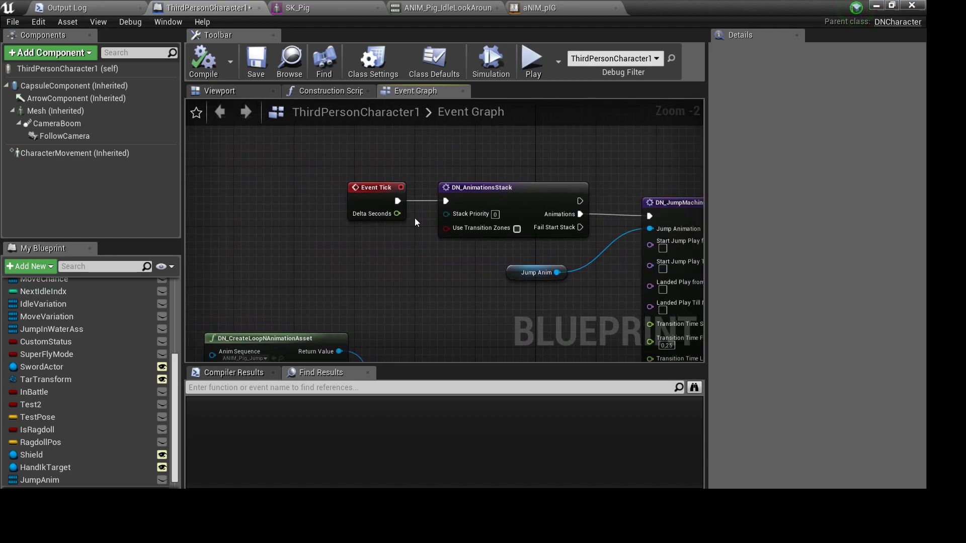
right_click_drag(518, 316, 405, 257)
Preview ANIM_Pig_attack in place of the look-around idle, then return to the blueprint
left_click(448, 8)
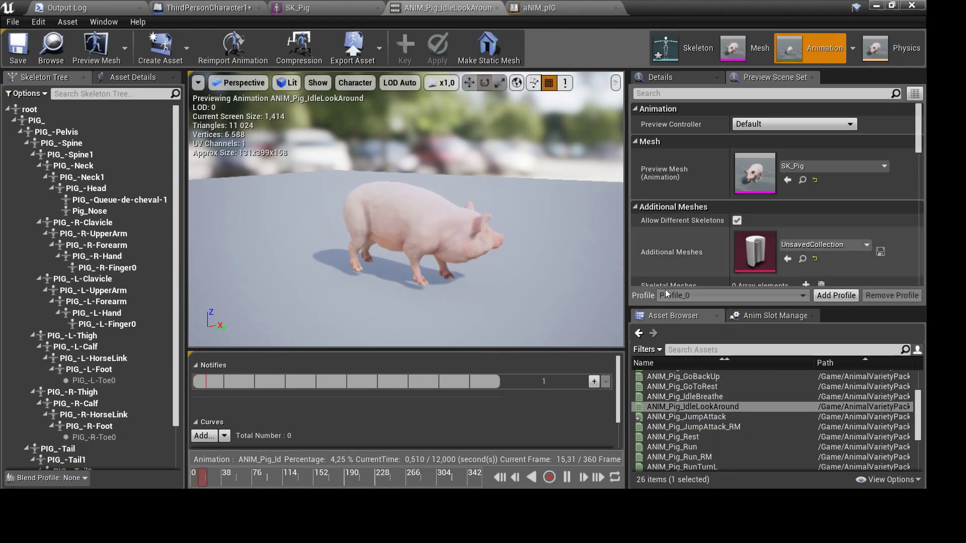
scroll(697, 430, "up", 3)
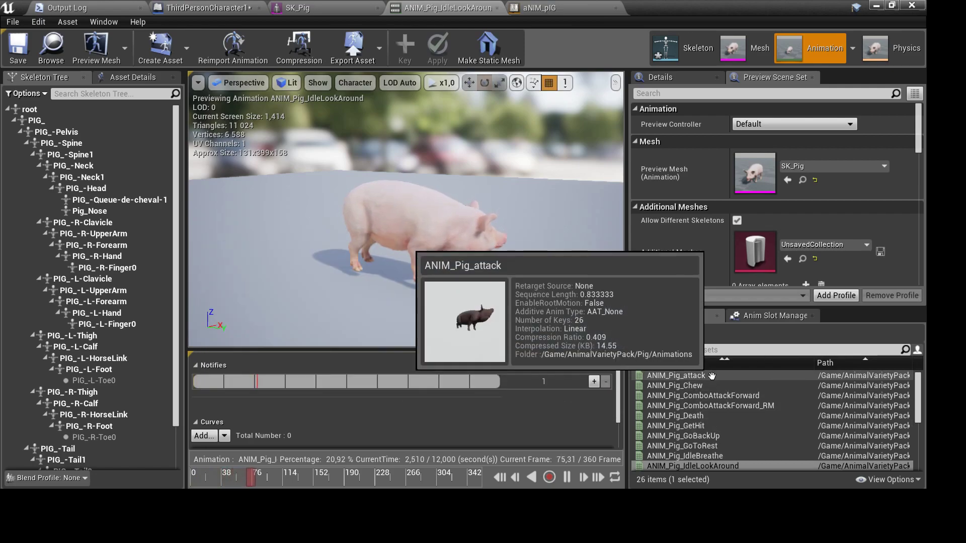
left_click(682, 375)
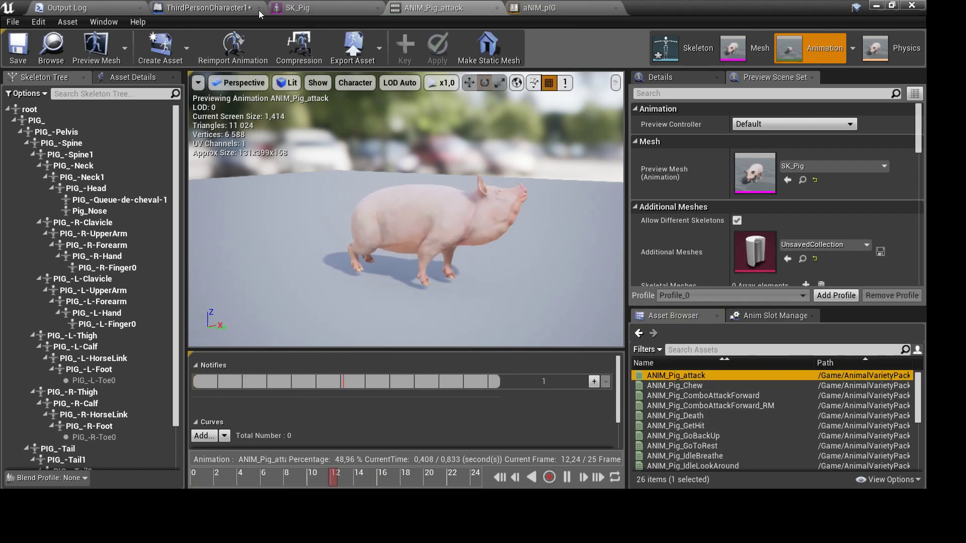
left_click(234, 10)
scroll(375, 124, "up", 2)
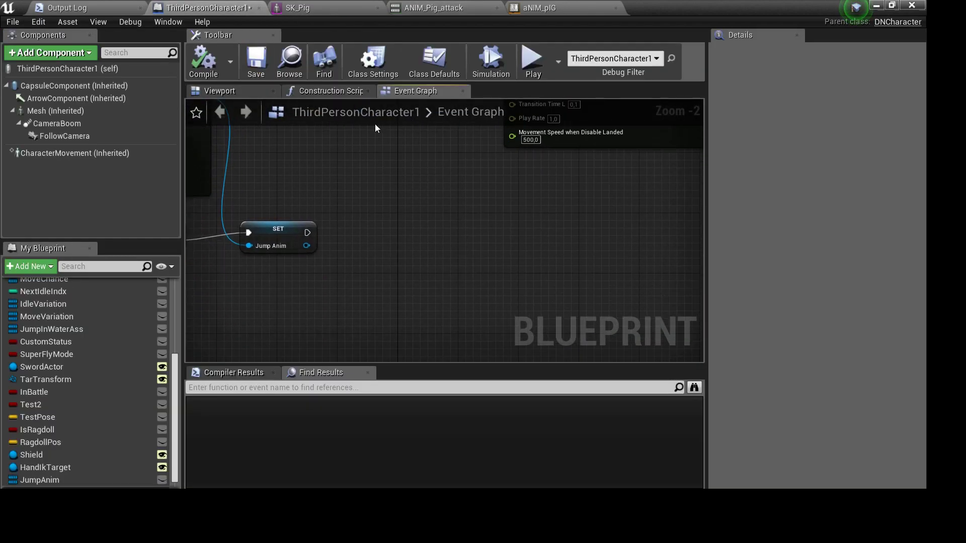
Add an H keyboard event node to the event graph via a 'key' search
right_click_drag(426, 257, 421, 316)
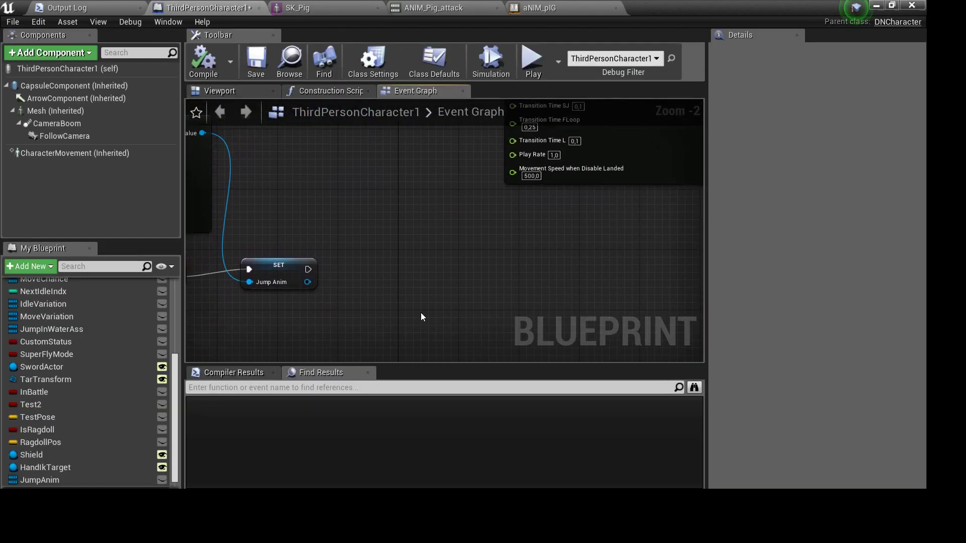
right_click(419, 317)
type("b")
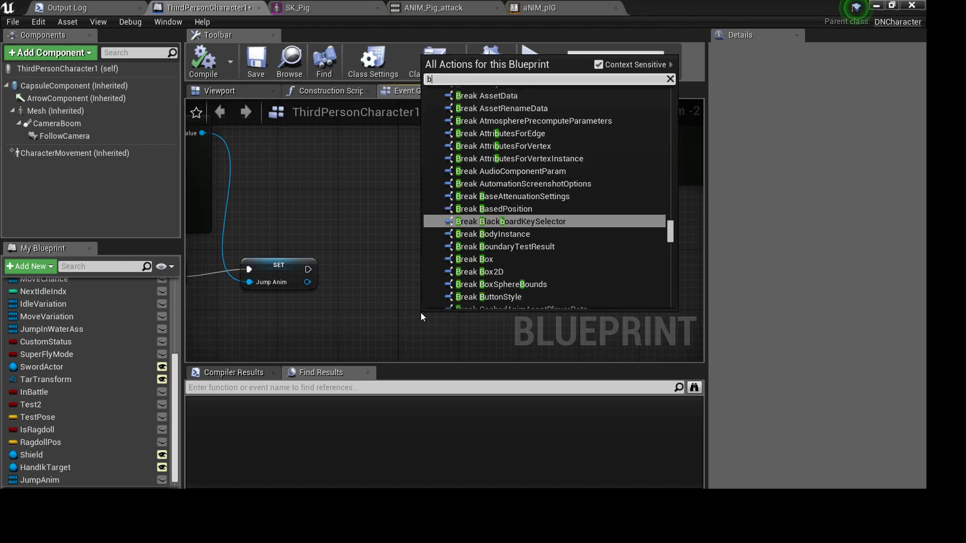
type(" key")
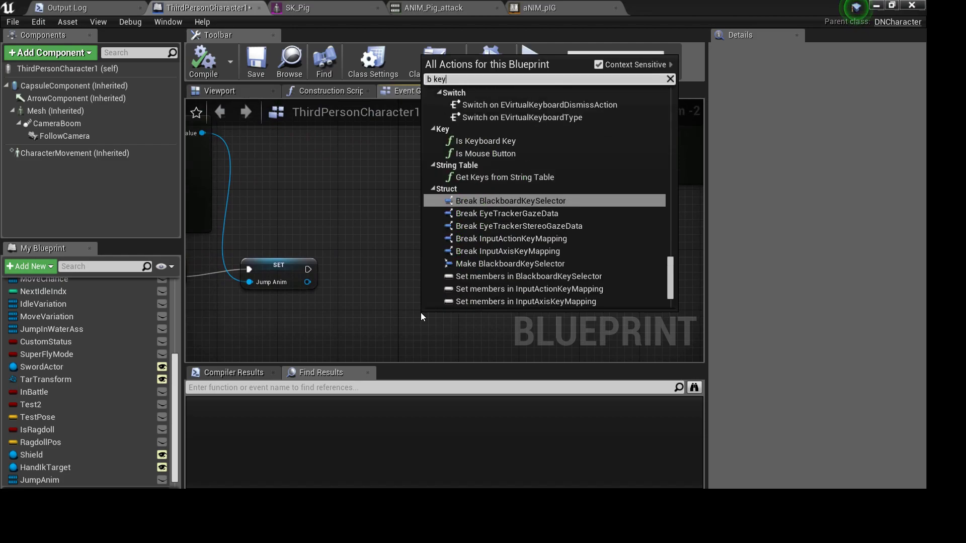
key("BackSpace")
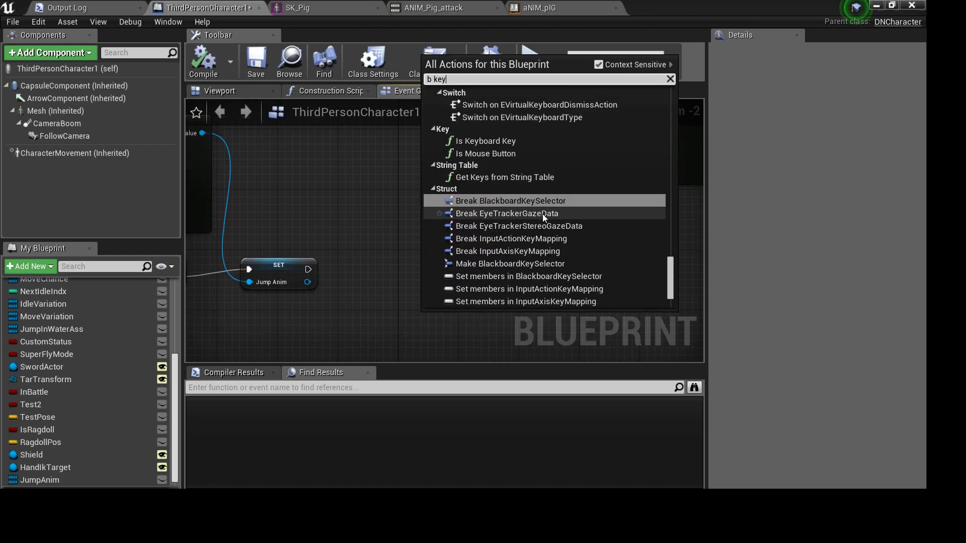
scroll(542, 213, "up", 2)
scroll(538, 222, "up", 3)
scroll(537, 221, "up", 3)
scroll(554, 227, "up", 3)
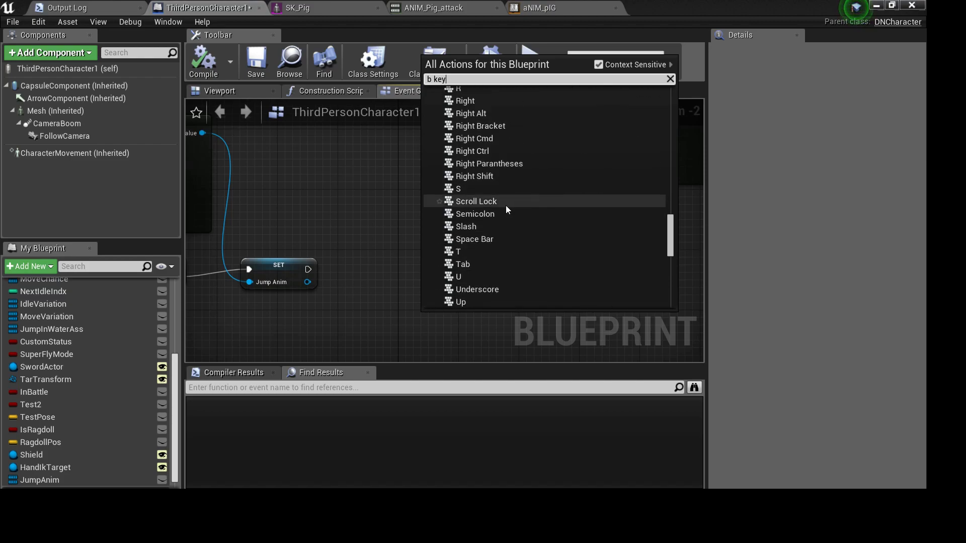
scroll(498, 204, "up", 2)
scroll(491, 203, "up", 2)
scroll(488, 205, "up", 3)
scroll(488, 202, "up", 3)
scroll(488, 202, "up", 3)
scroll(488, 202, "up", 3)
scroll(489, 203, "up", 1)
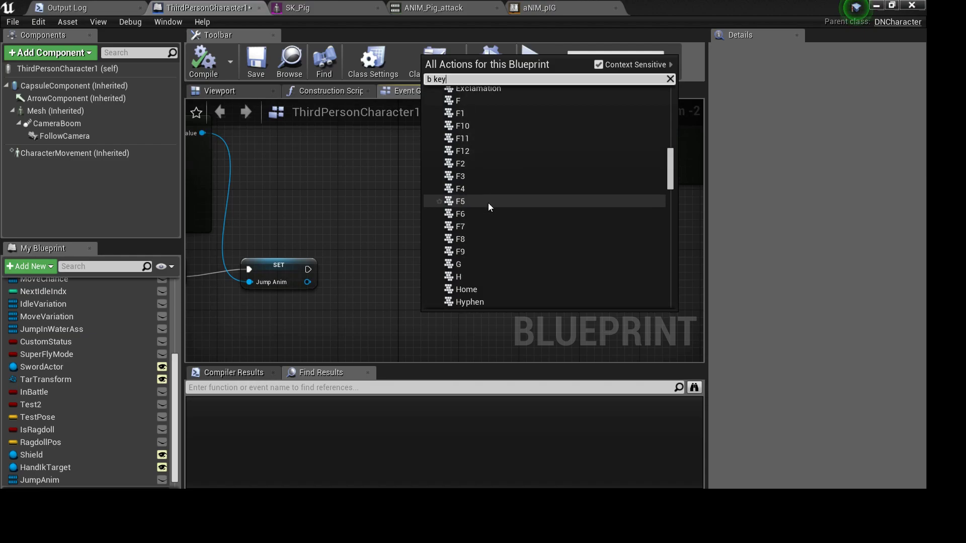
left_click(468, 274)
scroll(438, 242, "up", 2)
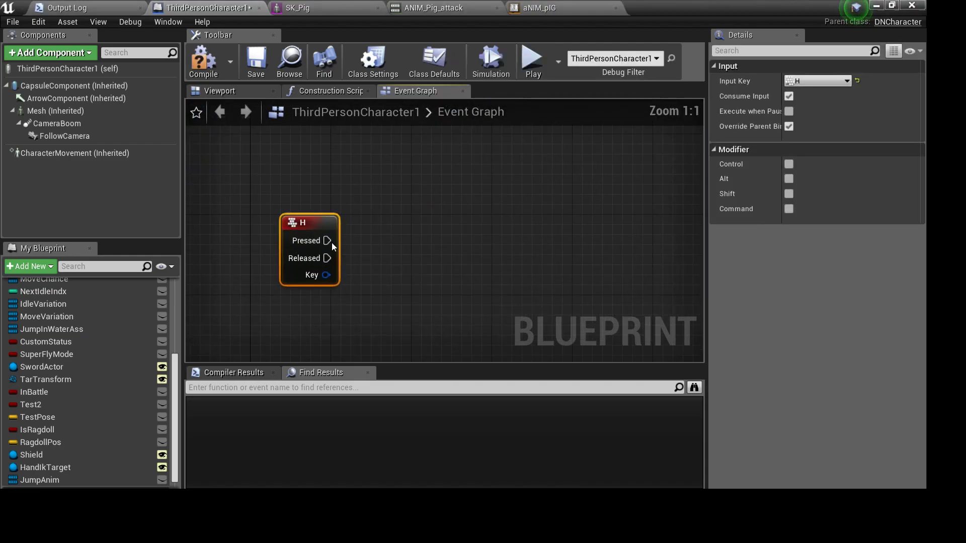
Connect H Pressed to a new DN_PlayAnimation node using ANIM_Pig_attack
left_click_drag(328, 240, 414, 248)
type("pl")
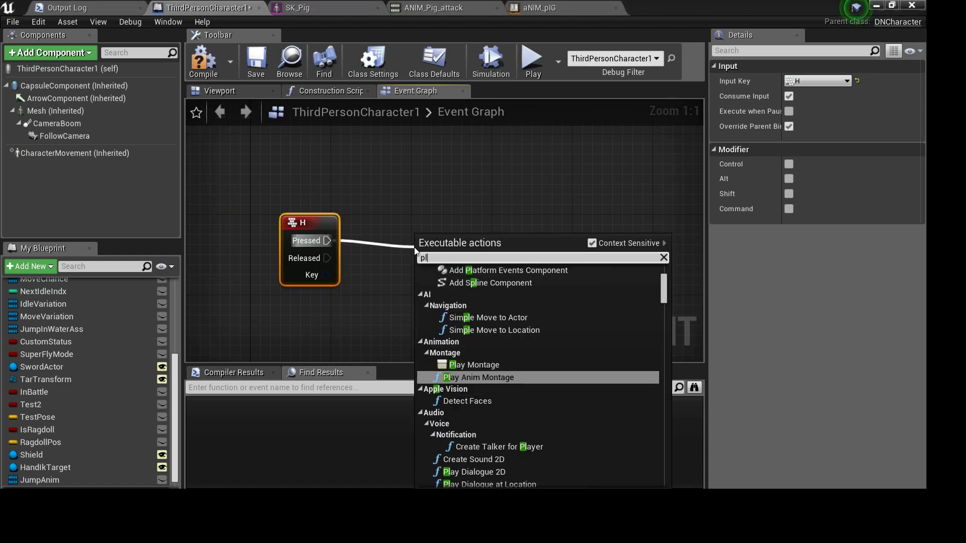
type("ayan")
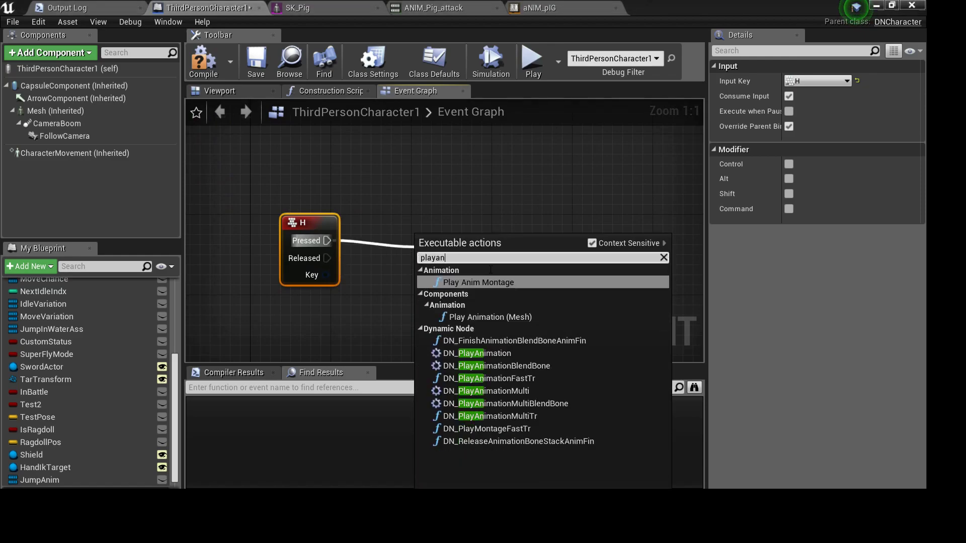
left_click(522, 354)
right_click_drag(464, 229, 381, 195)
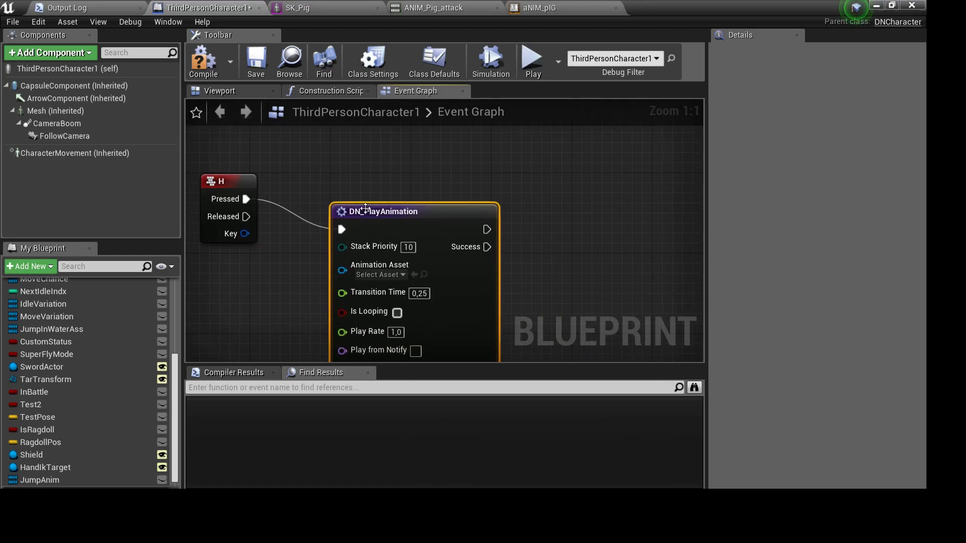
left_click(459, 8)
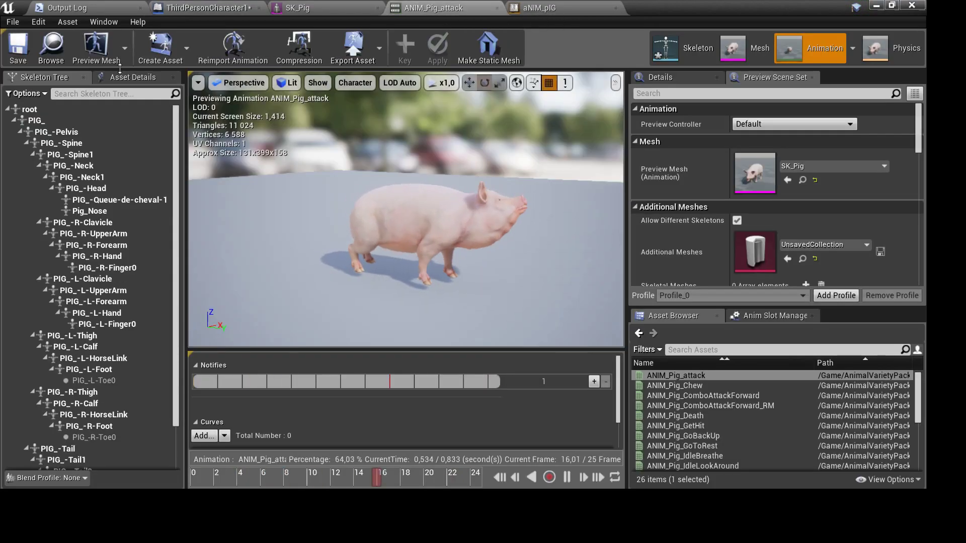
left_click(217, 6)
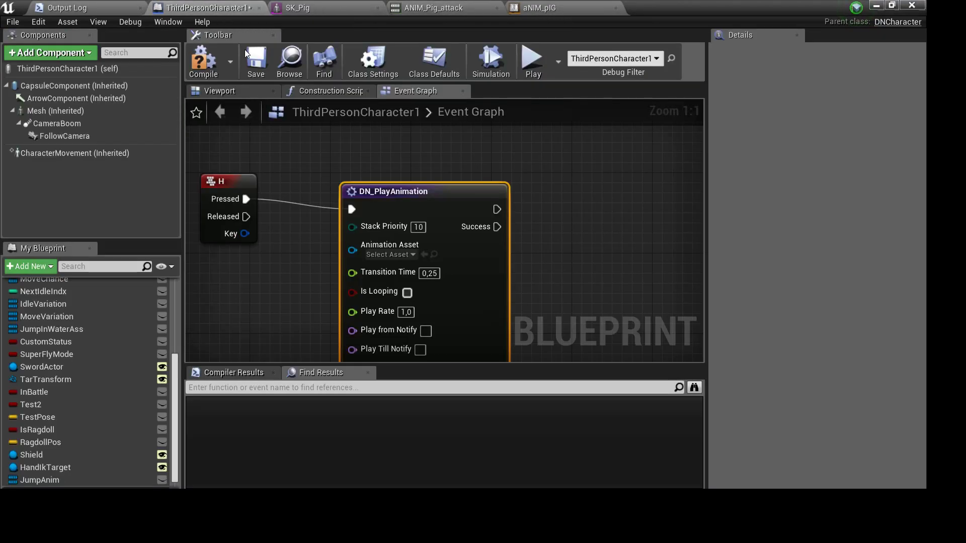
left_click(427, 256)
right_click_drag(427, 256, 402, 239)
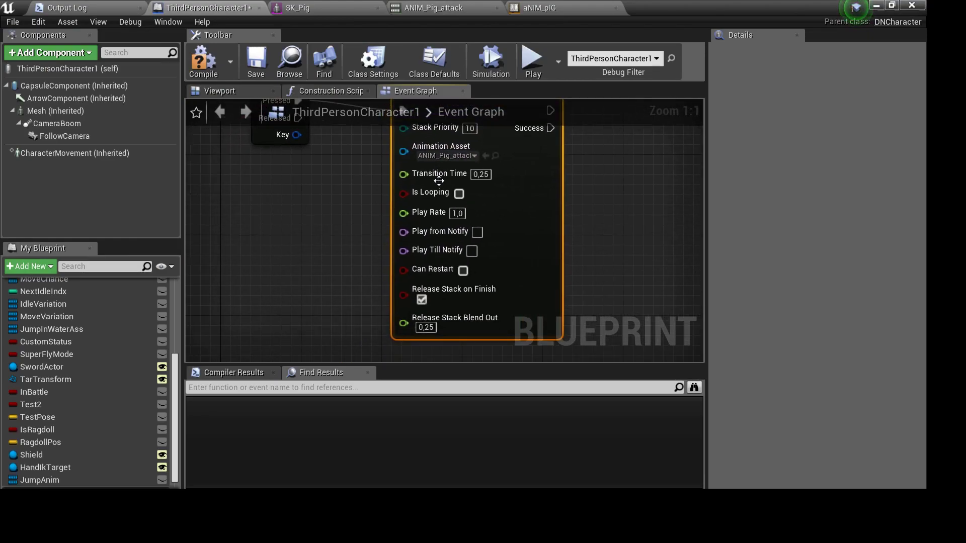
Compile the character blueprint and start a play test
left_click(204, 60)
left_click(879, 3)
left_click(480, 49)
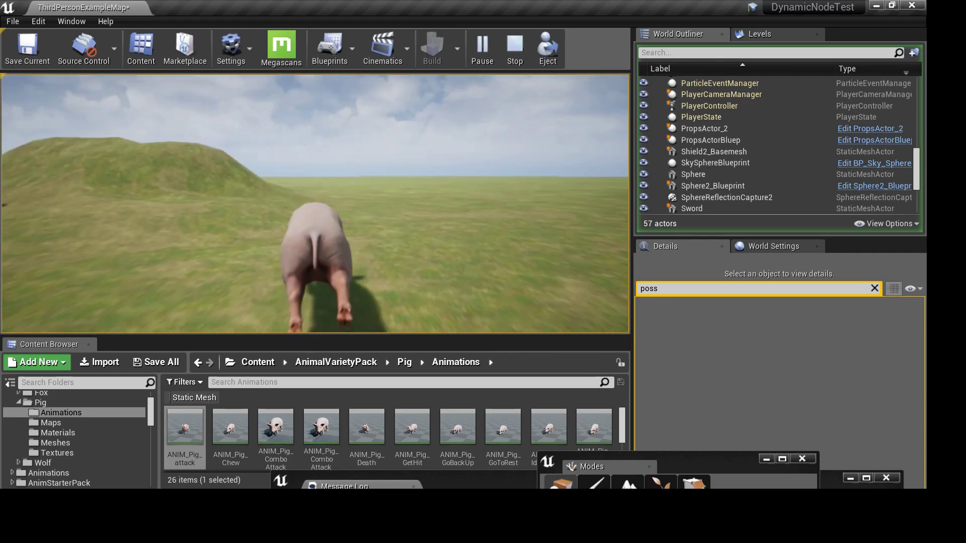
End the H-attack play test and bring back the ThirdPersonCharacter1 blueprint editor
key("Escape")
mouse_move(454, 485)
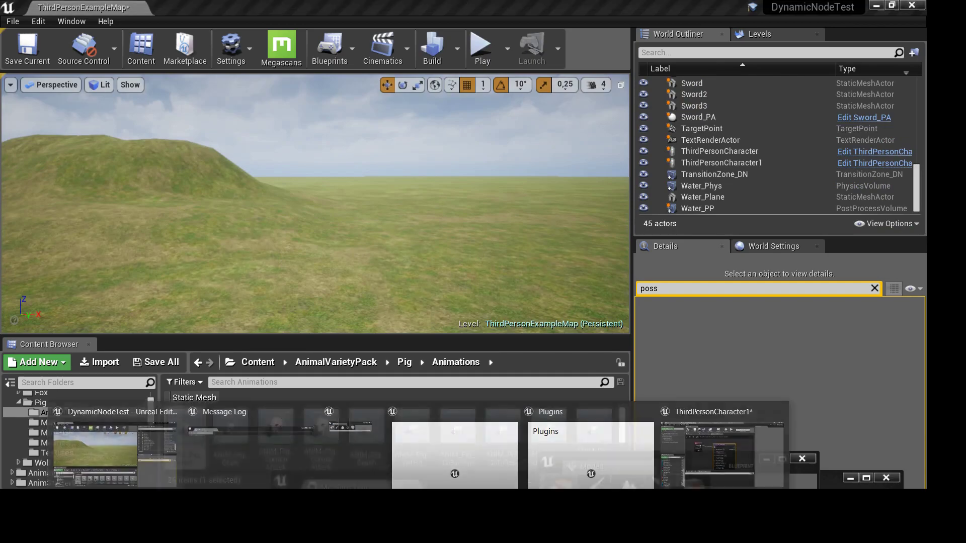
left_click(717, 453)
Add a DN_PlayAnimationBlendBone node off H's Pressed output, moving DN_PlayAnimation aside
right_click_drag(329, 240, 435, 235)
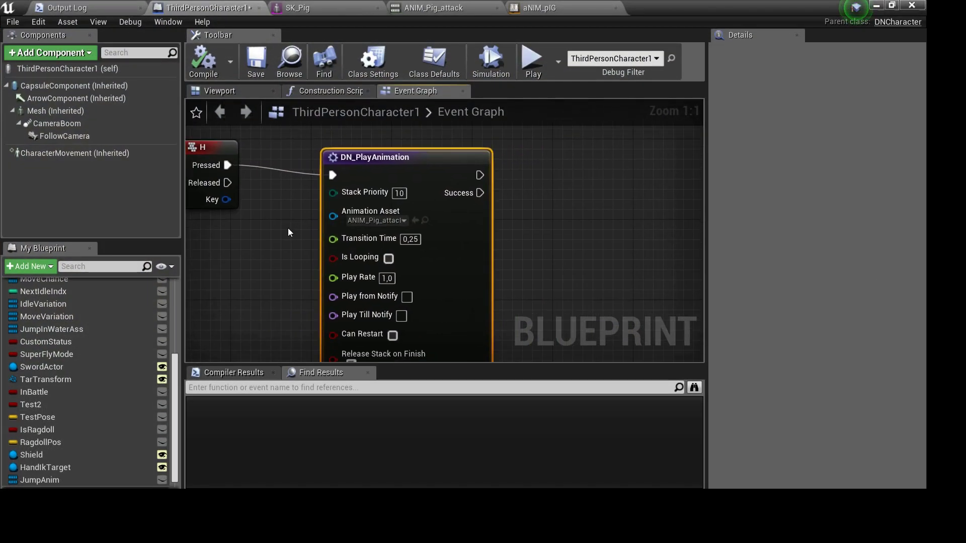
left_click_drag(438, 245, 521, 313)
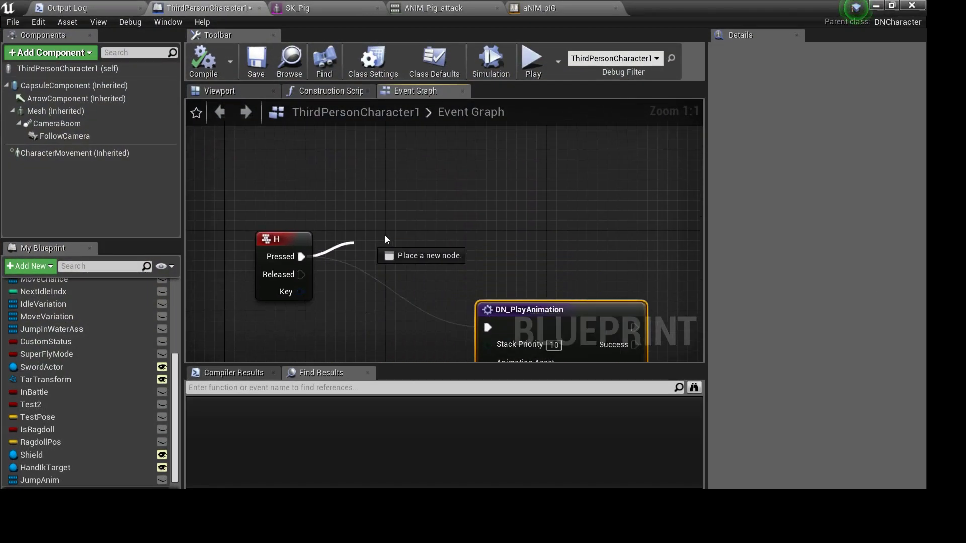
left_click_drag(406, 226, 428, 220)
type("playa")
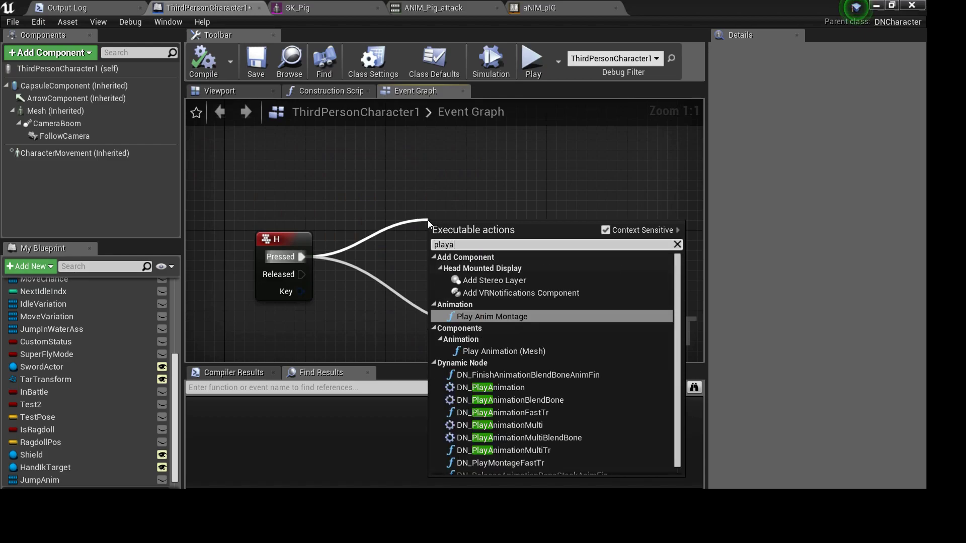
type("n")
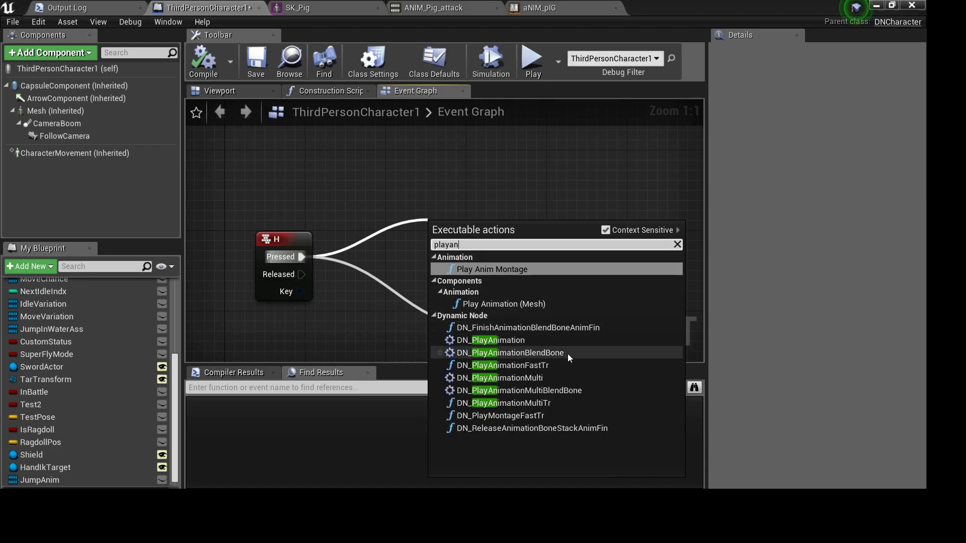
left_click(511, 353)
Set the blend-bone node's animation to ANIM_Pig_attack and disconnect it from DN_PlayAnimation
right_click_drag(568, 354, 436, 260)
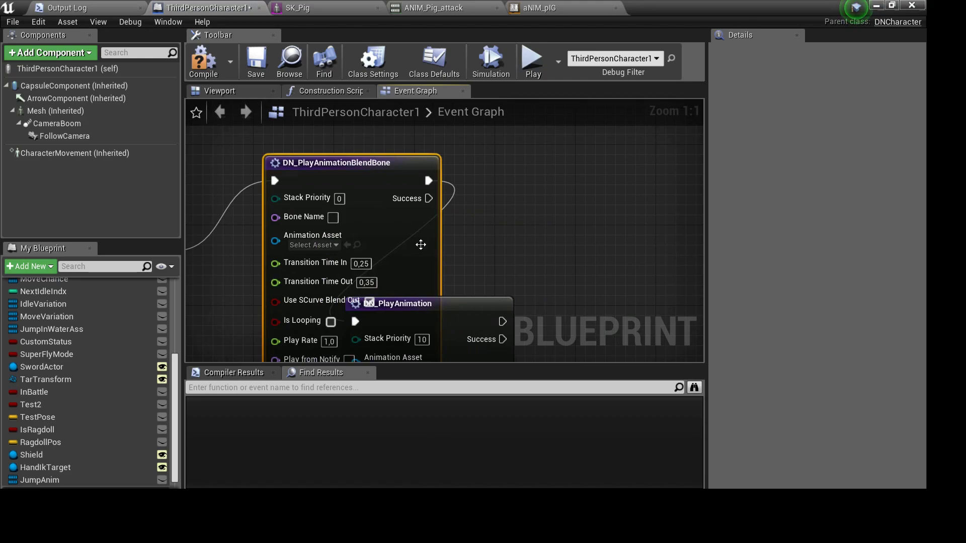
left_click_drag(454, 319, 585, 238)
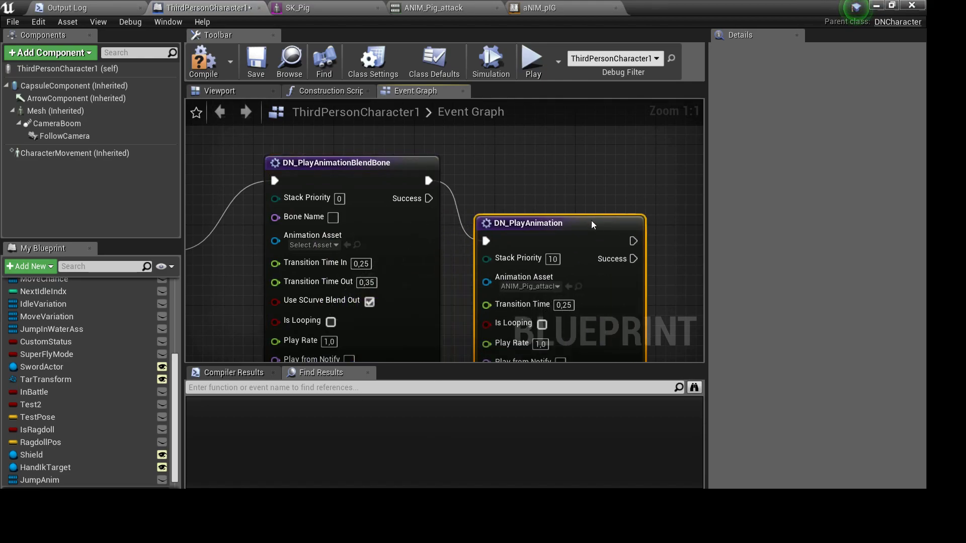
left_click(348, 245)
left_click(485, 240, "alt")
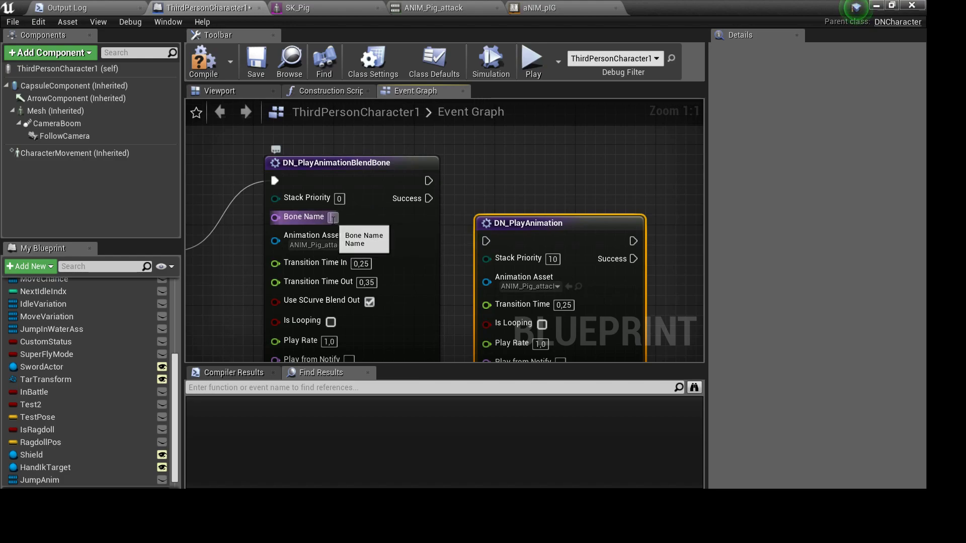
Find the PIG_-Neck bone in SK_Pig_Skeleton and select its Bone Name text
left_click(460, 7)
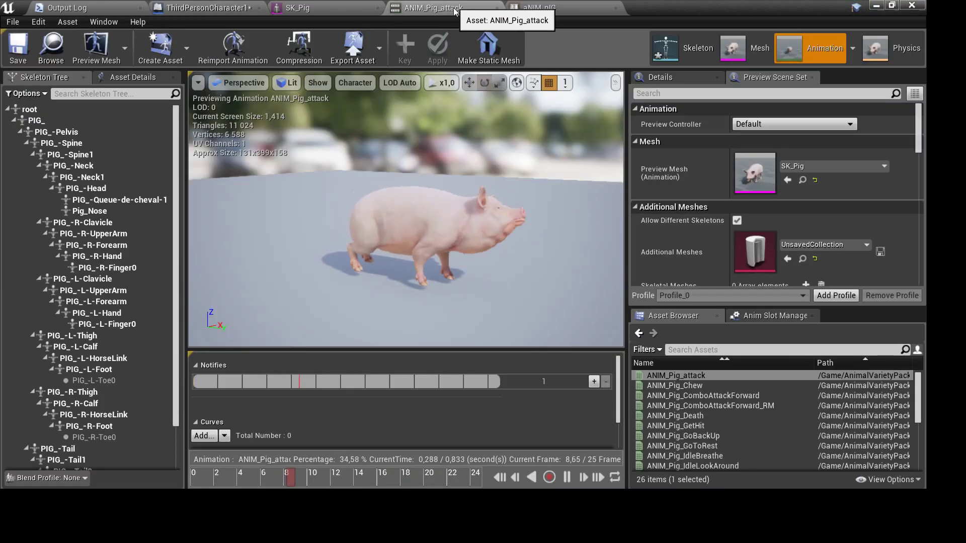
left_click(687, 50)
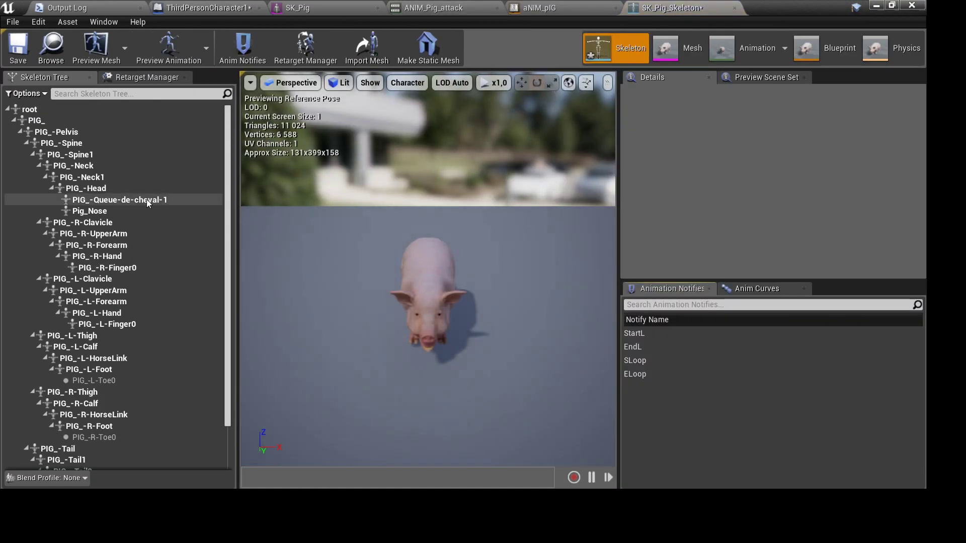
left_click(102, 188)
left_click(102, 163)
left_click_drag(302, 254, 347, 250)
scroll(427, 269, "up", 3)
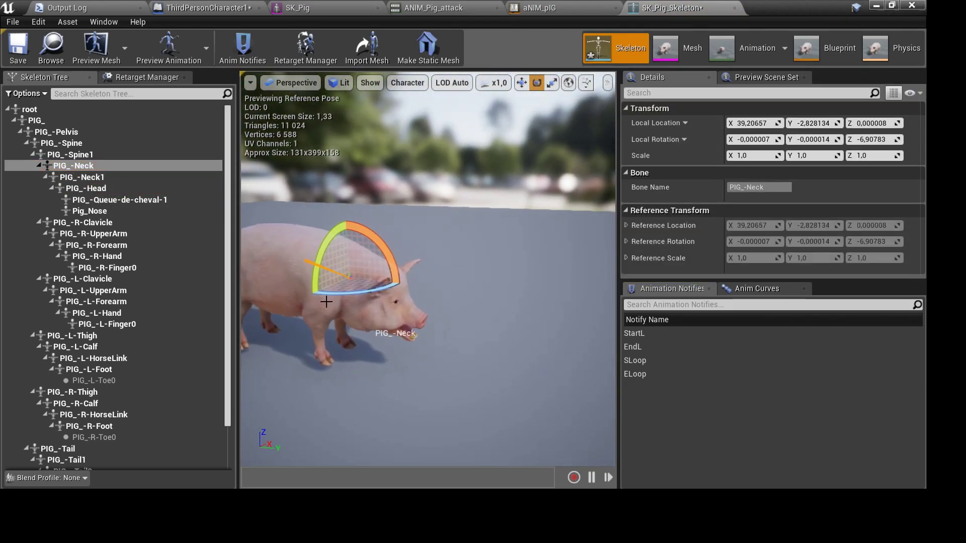
left_click(778, 187)
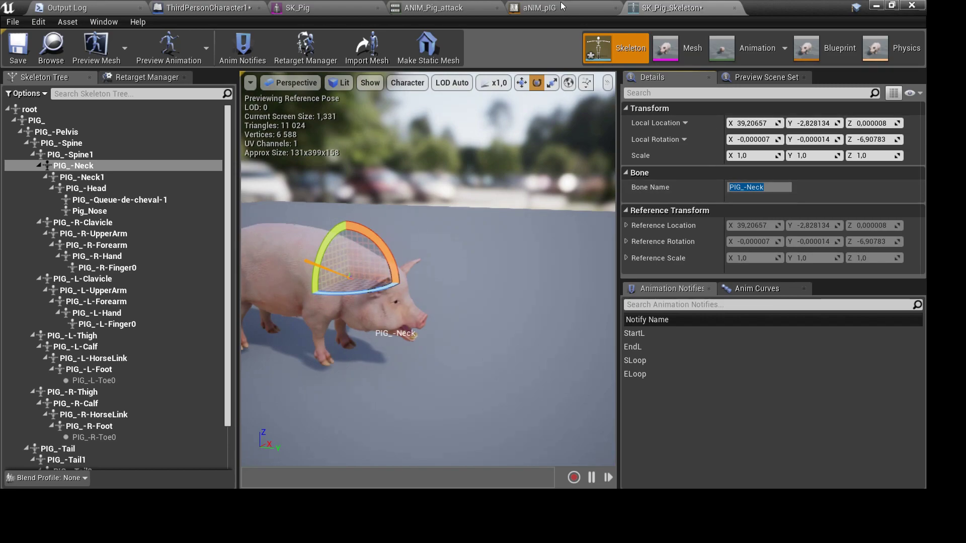
Paste PIG_-Neck into the blend-bone node's Bone Name and compile the blueprint
left_click(242, 9)
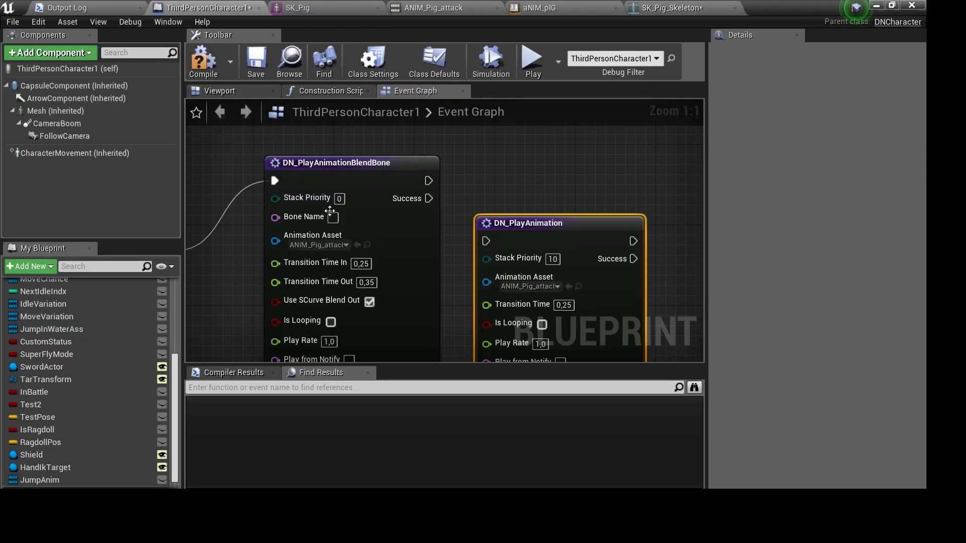
type("PIG_-Neck")
right_click_drag(253, 295, 289, 271)
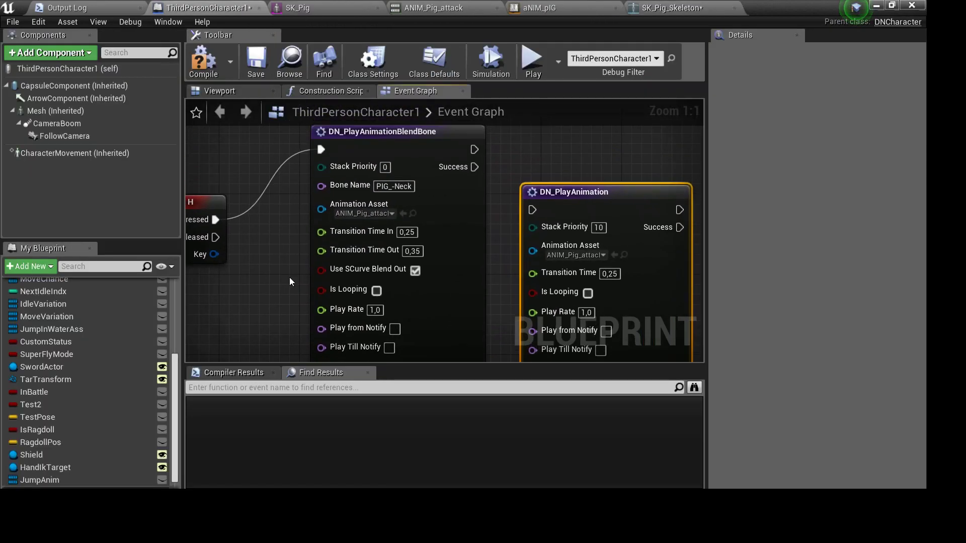
left_click(199, 64)
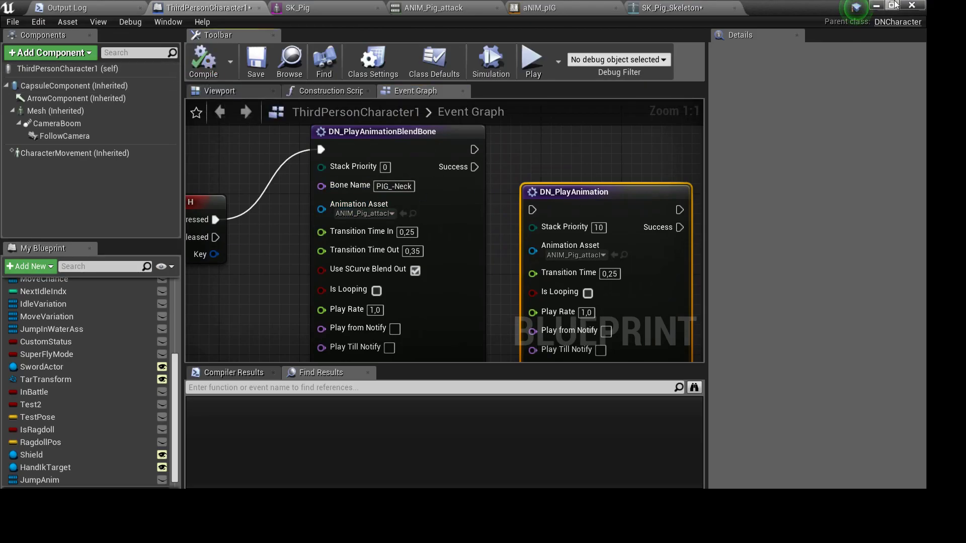
Play-test the pig's neck attack animation, then stop the session
left_click(875, 6)
left_click(482, 49)
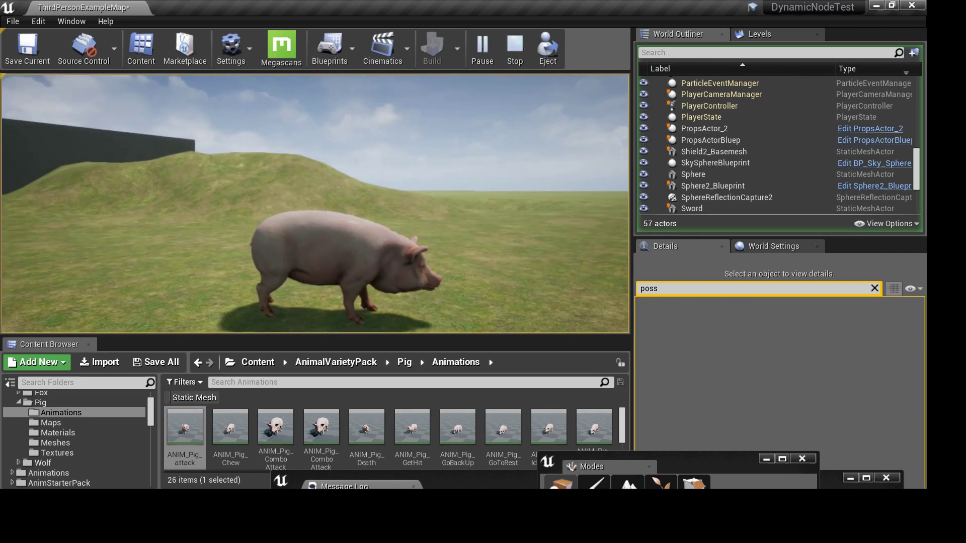
key("Escape")
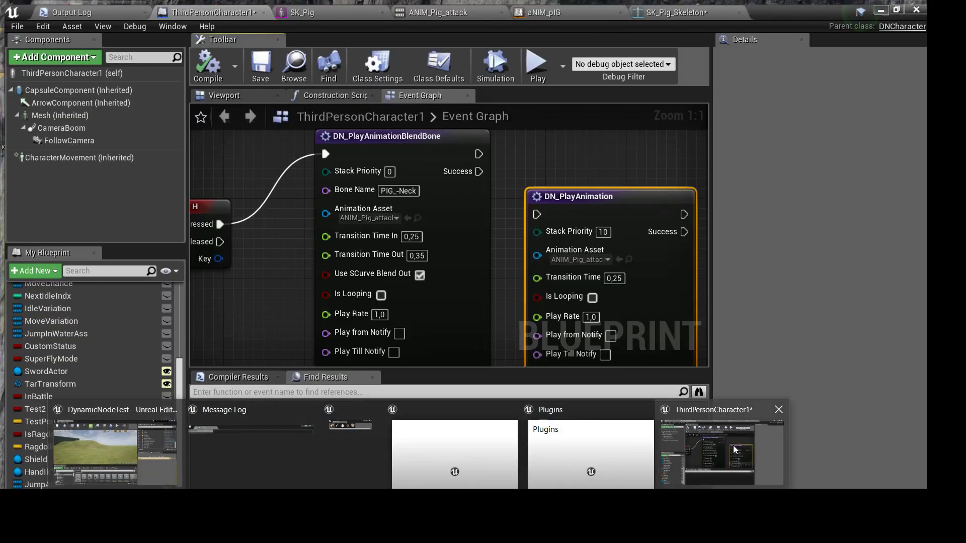
Preview ANIM_Pig_GoBackUp and ANIM_Pig_GoToRest, then return to the character Event Graph
left_click(721, 446)
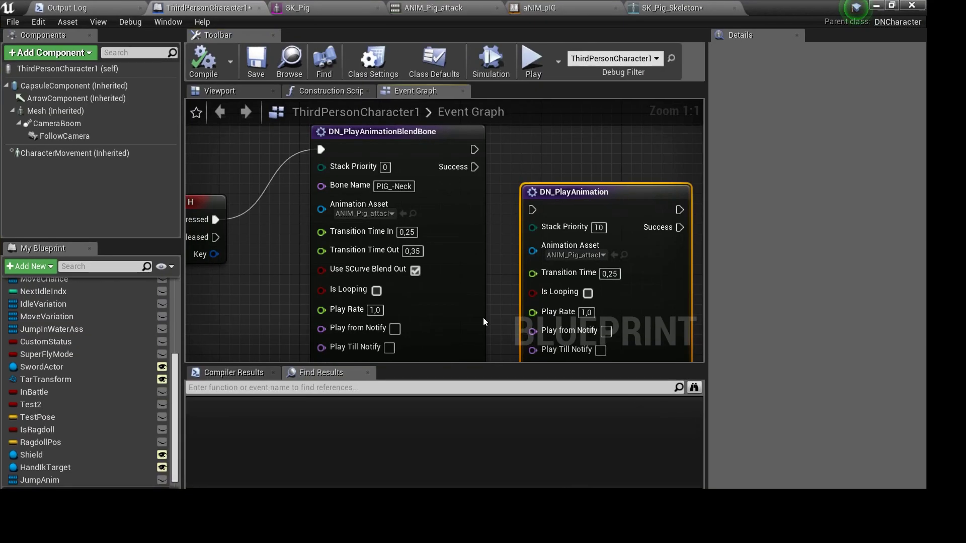
mouse_move(451, 303)
right_mouse_down()
mouse_move(388, 237)
mouse_move(462, 338)
right_mouse_up()
scroll(402, 287, "down", 4)
right_click_drag(401, 288, 367, 185)
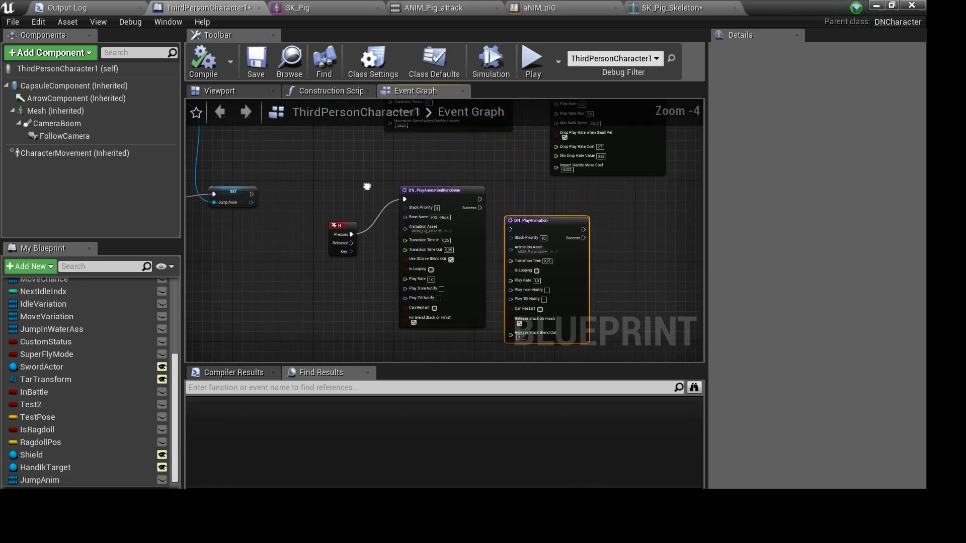
left_click(541, 5)
left_click(434, 8)
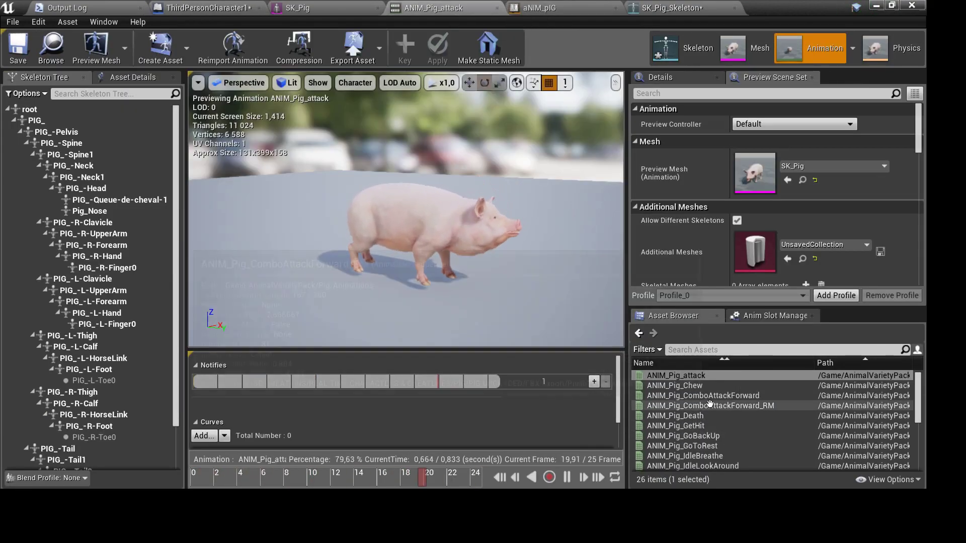
left_click(709, 436)
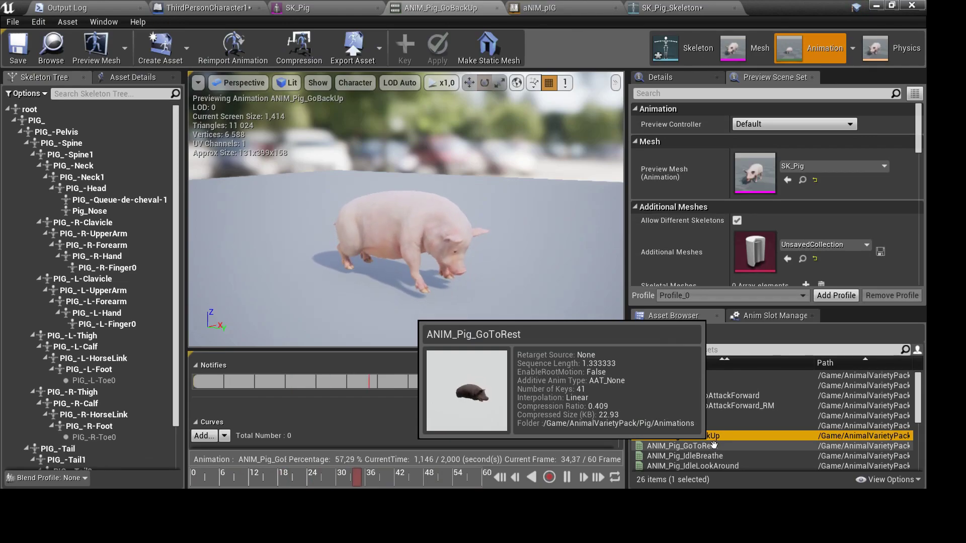
left_click(713, 445)
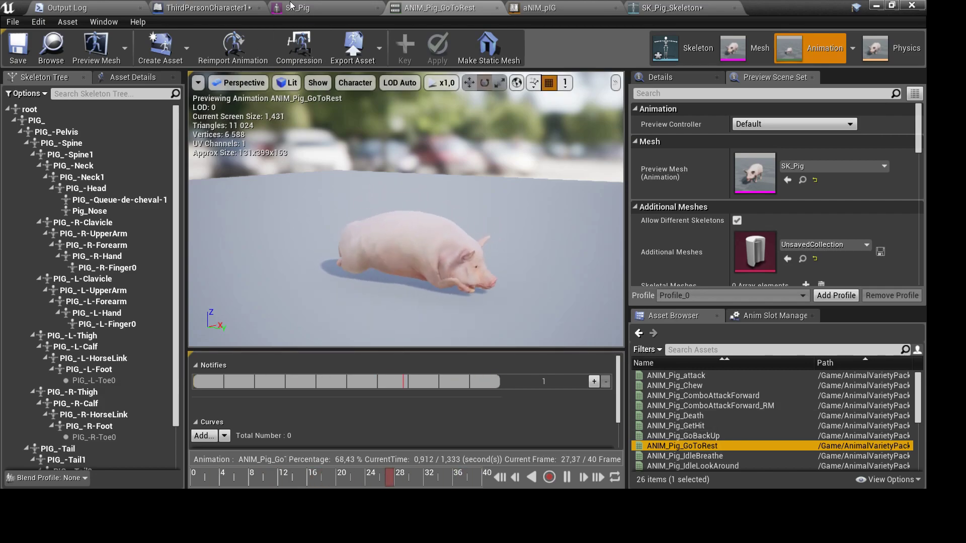
left_click(207, 8)
scroll(333, 242, "up", 2)
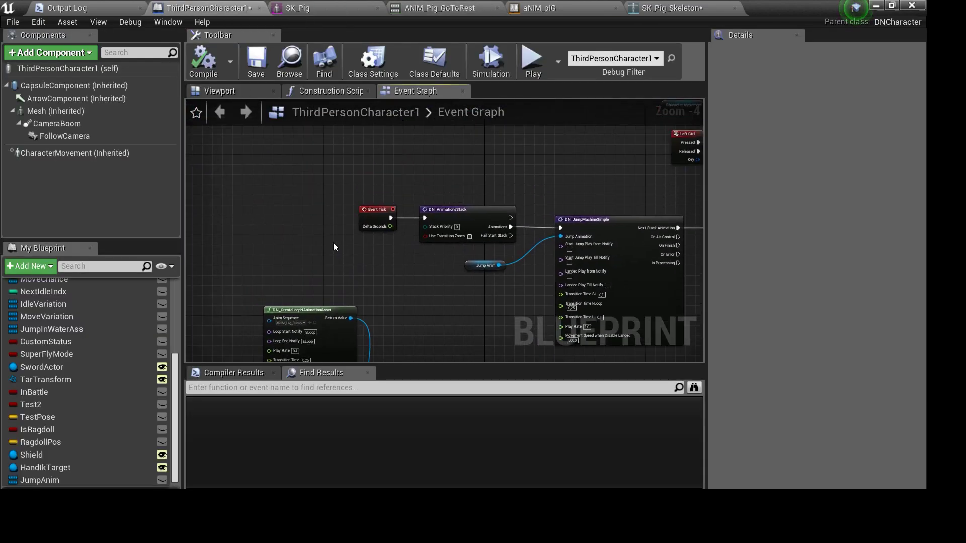
Add a DN_LayMachine node after DN_AnimationsStack using a 'layma' search
mouse_move(462, 213)
left_mouse_down()
mouse_move(292, 211)
mouse_move(466, 257)
left_mouse_up()
scroll(357, 222, "up", 3)
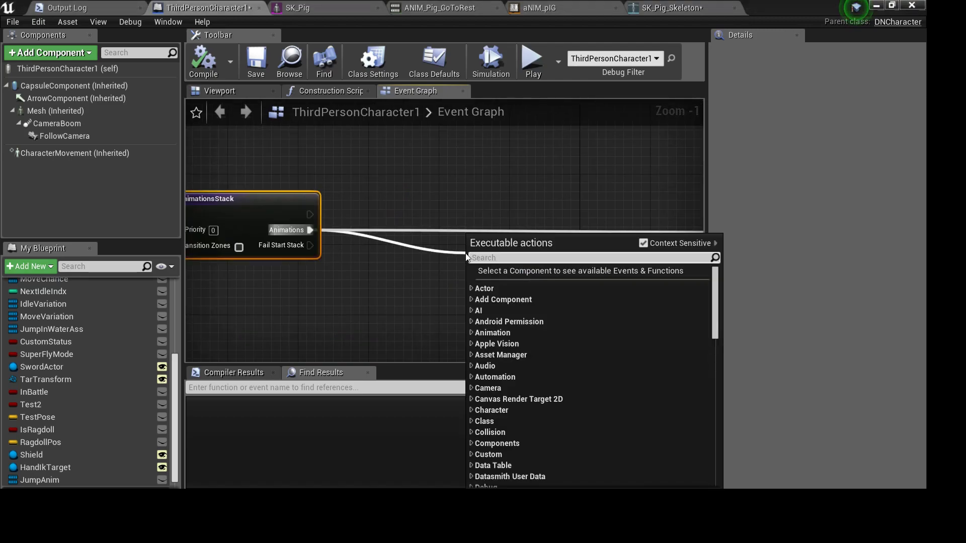
type("lay")
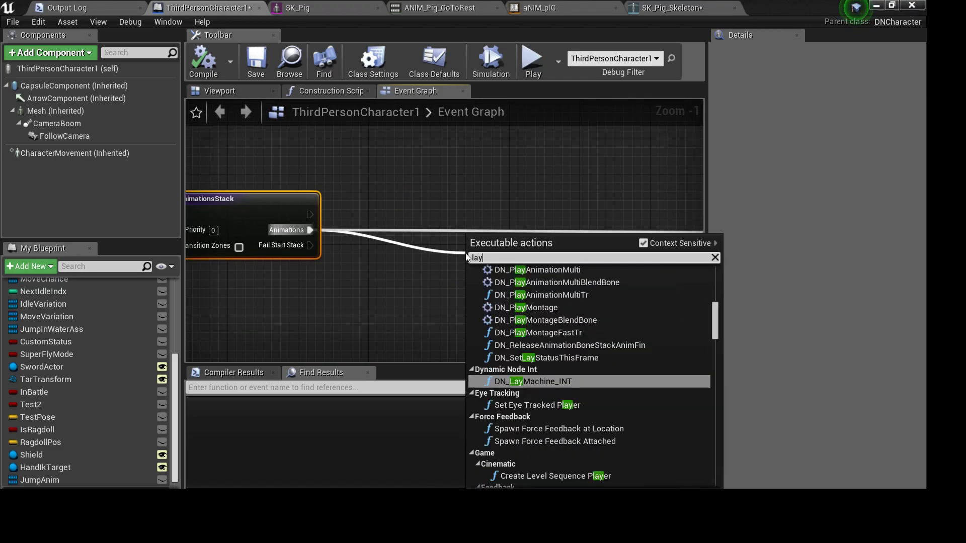
type("ma")
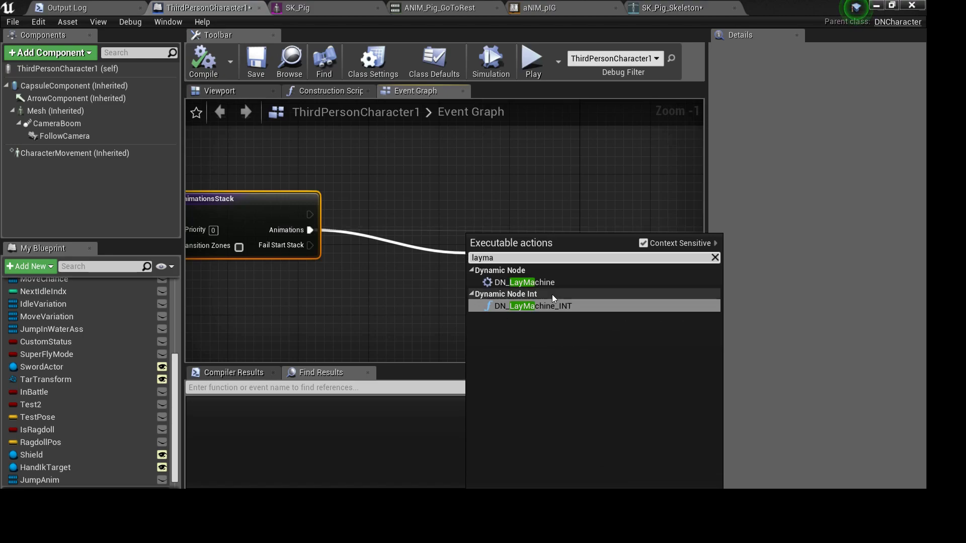
left_click(525, 283)
right_click_drag(526, 282, 314, 198)
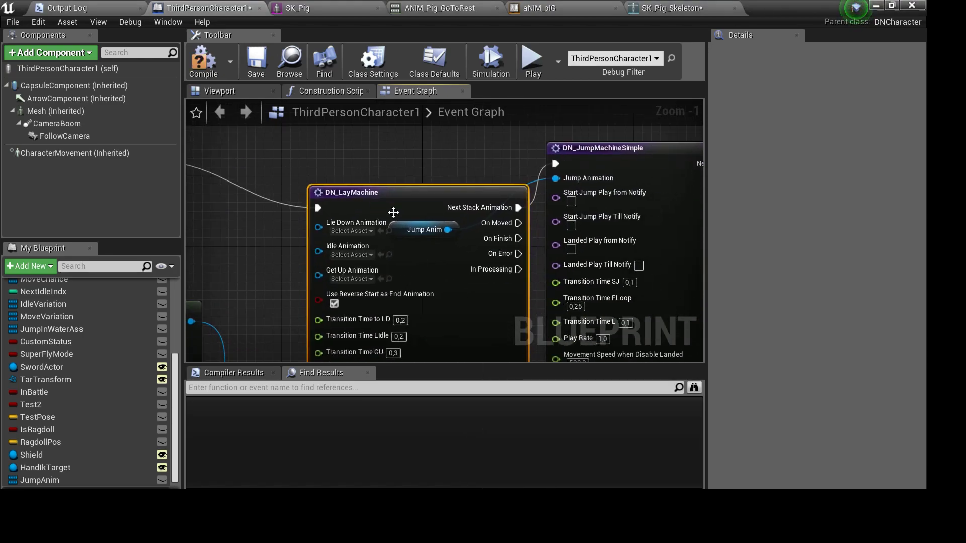
left_click_drag(314, 198, 283, 147)
Move Event Tick and AnimationsStack further left of DN_LayMachine
right_click_drag(329, 230, 654, 277)
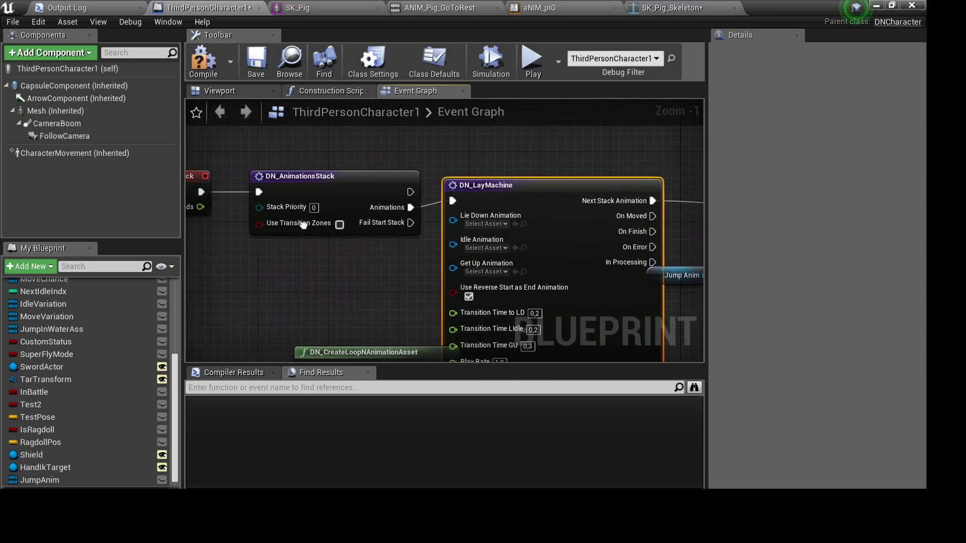
right_click_drag(563, 196, 414, 269)
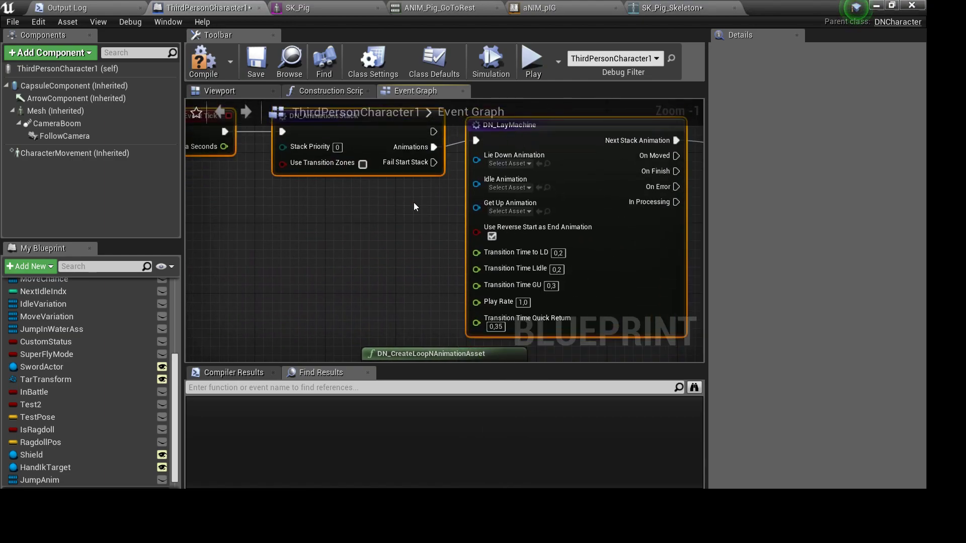
left_click_drag(414, 268, 325, 181)
left_click_drag(496, 164, 302, 146)
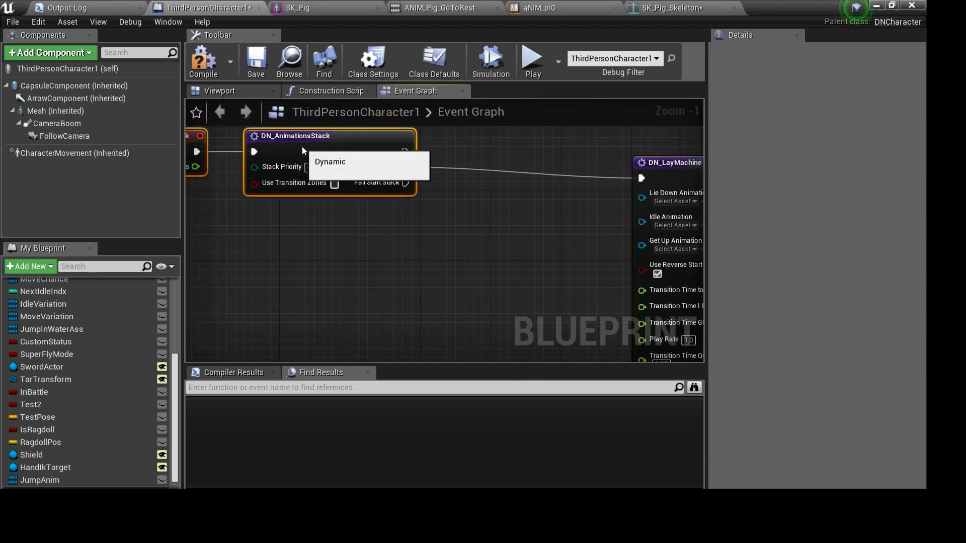
Add a DN_SetLayStatusThisFrame node beside AnimationsStack
right_click(497, 199)
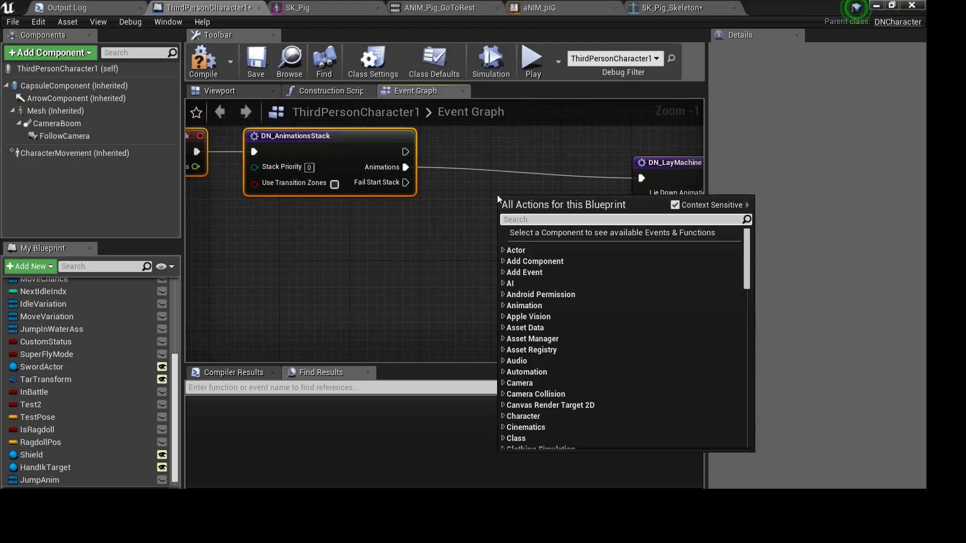
type("lays")
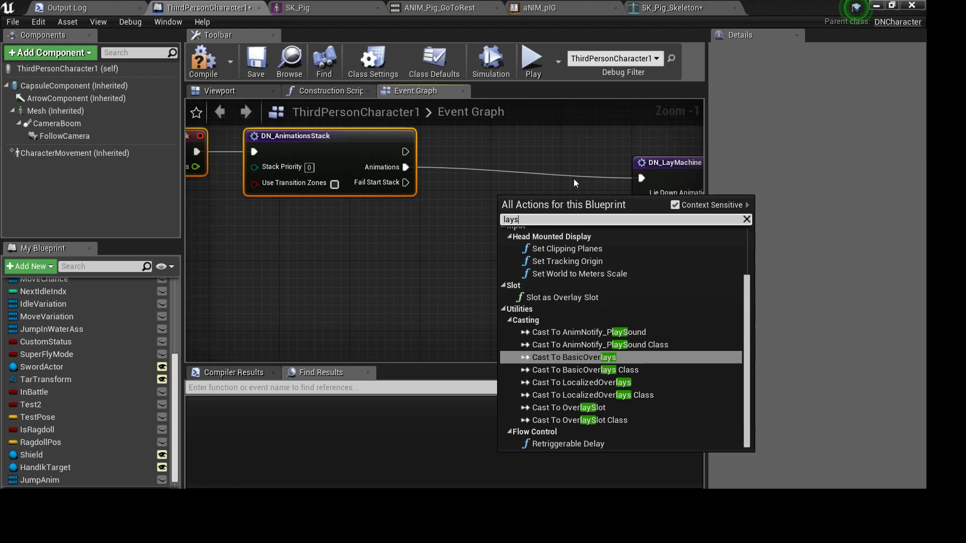
right_click_drag(573, 179, 467, 248)
right_click(423, 239)
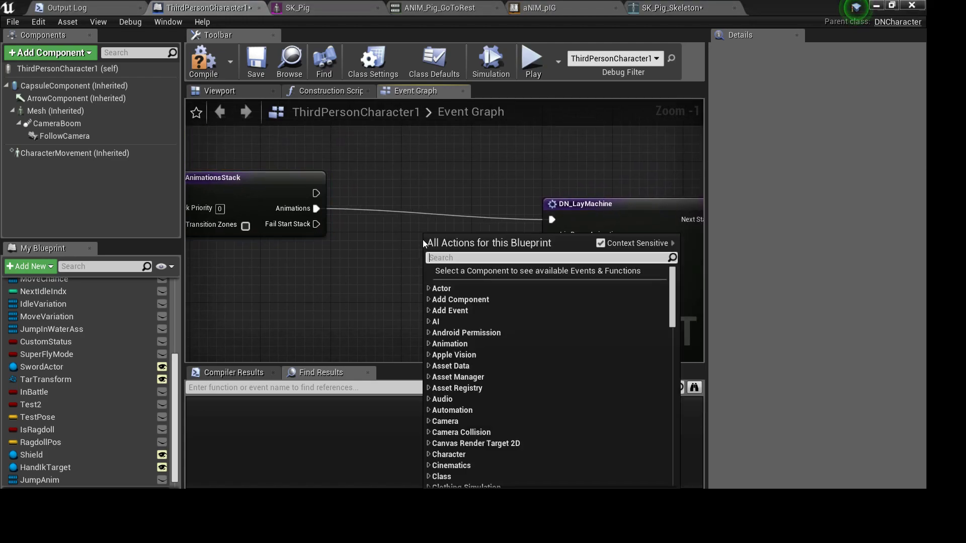
type("lay")
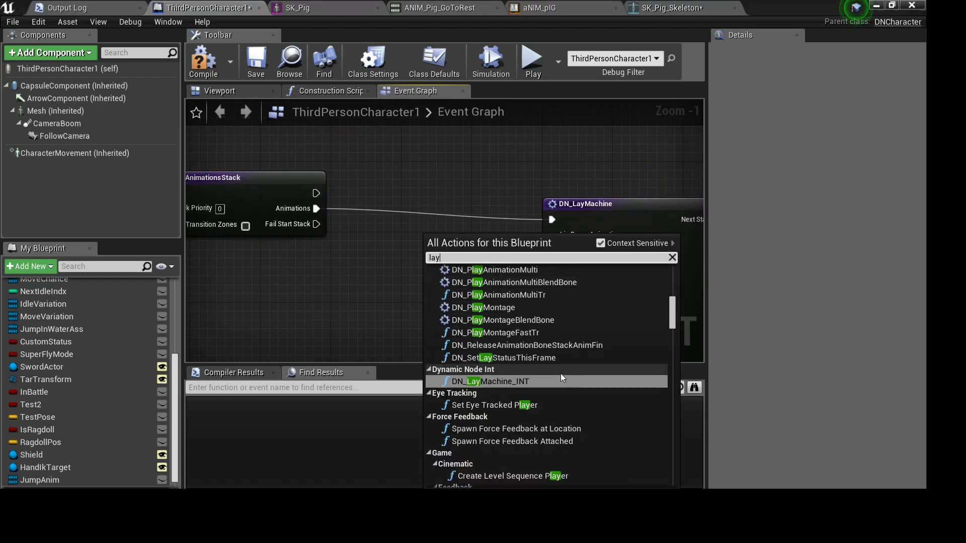
scroll(558, 399, "up", 2)
scroll(558, 399, "up", 1)
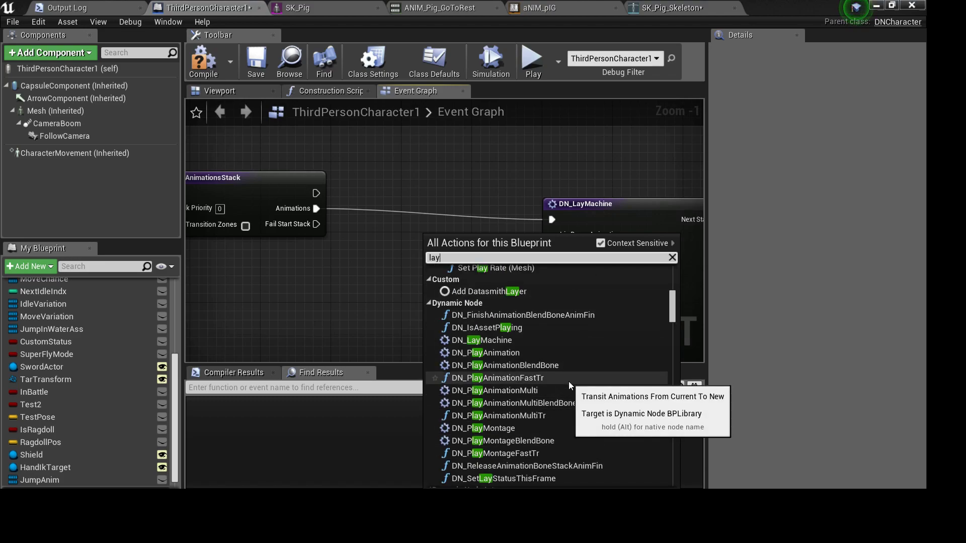
scroll(569, 381, "down", 1)
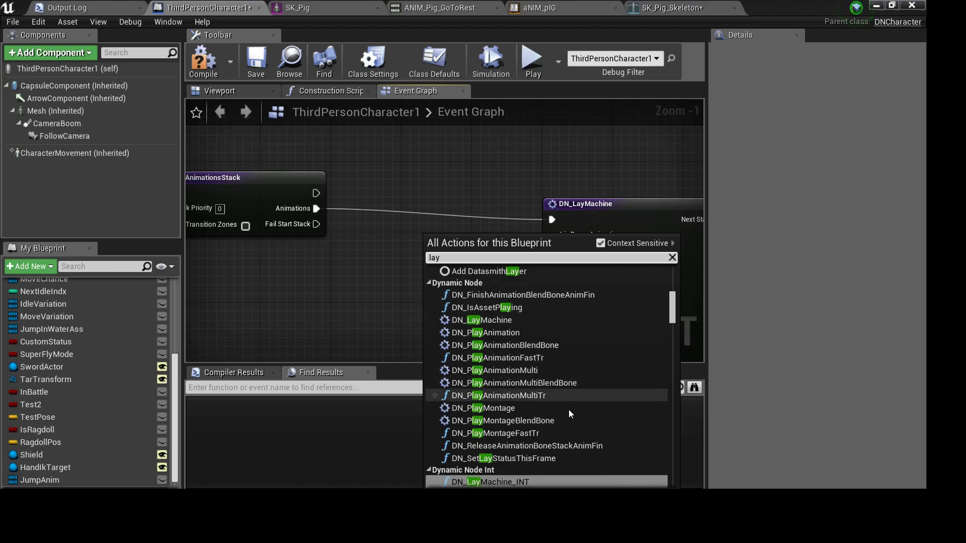
left_click(537, 457)
left_click_drag(486, 255, 433, 212)
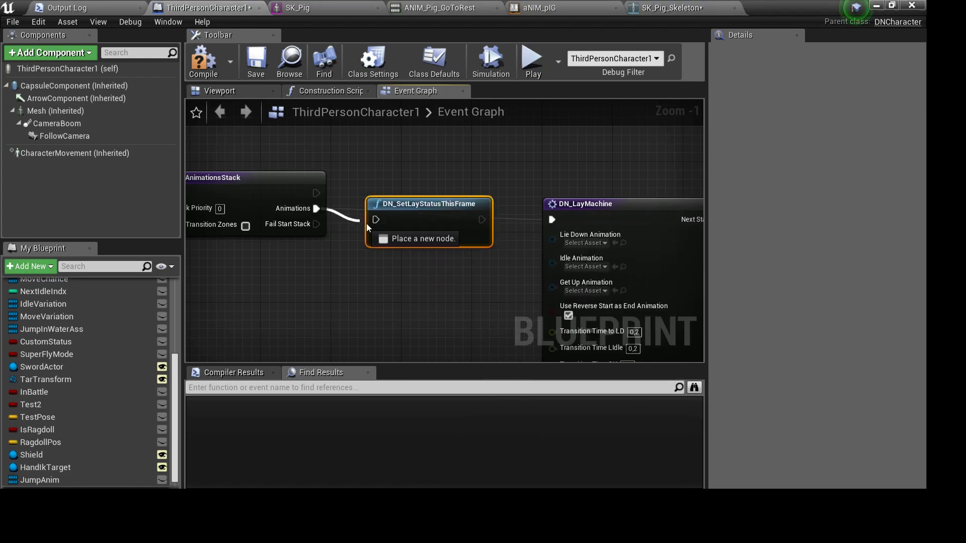
Wire DN_SetLayStatusThisFrame between AnimationsStack's Animations output and DN_LayMachine
left_click_drag(316, 208, 374, 220)
right_click_drag(486, 218, 414, 193)
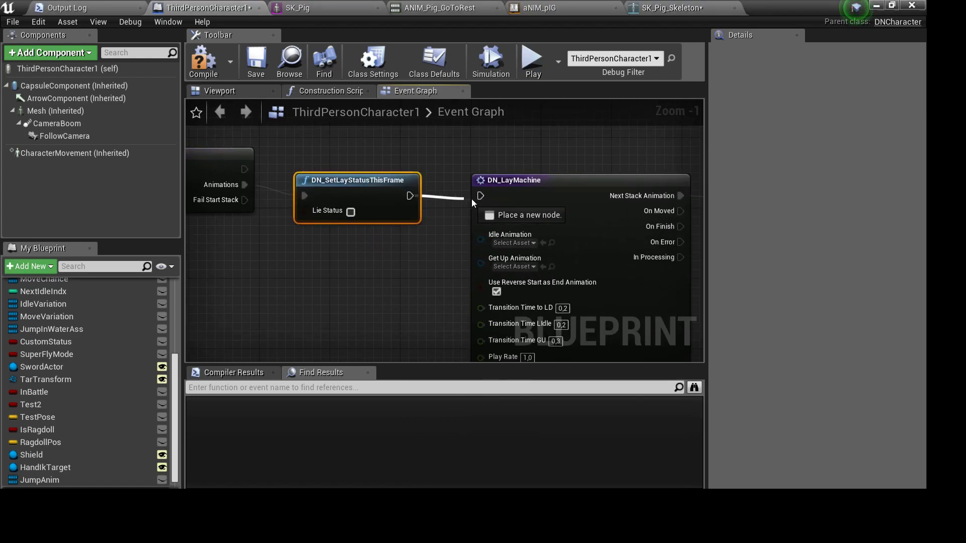
right_click_drag(446, 236, 412, 207)
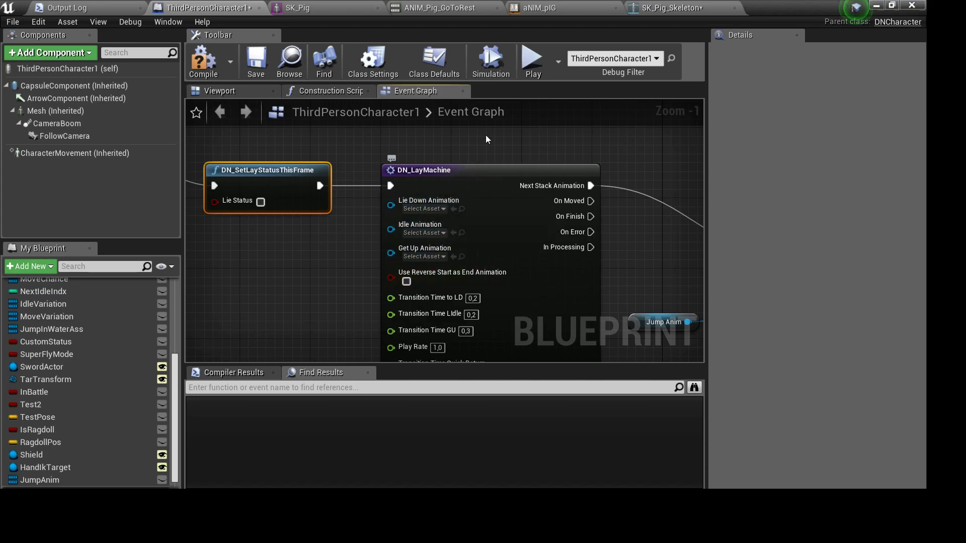
Browse the pig skeleton and animation editors to the ANIM_Pig_GoToRest animation
left_click(680, 9)
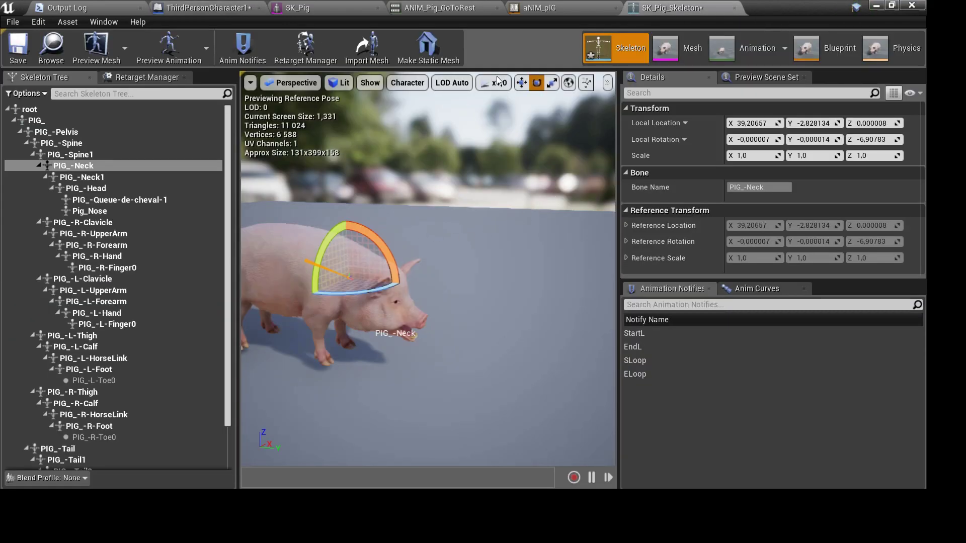
left_click(739, 48)
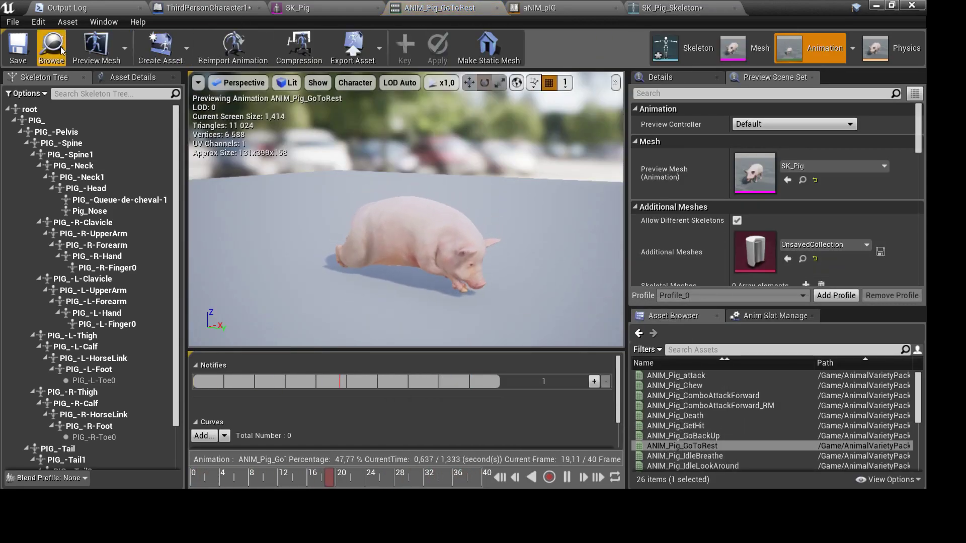
left_click(219, 8)
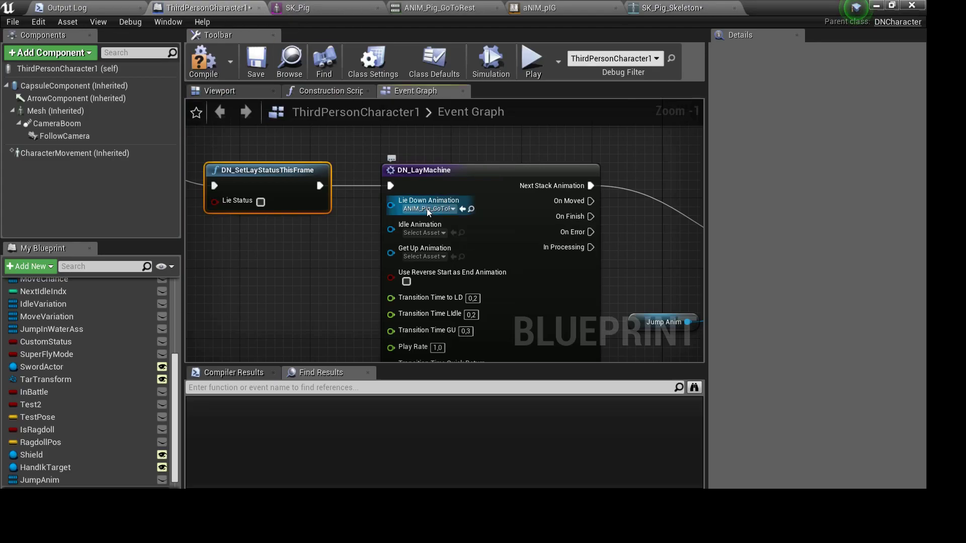
left_click(662, 10)
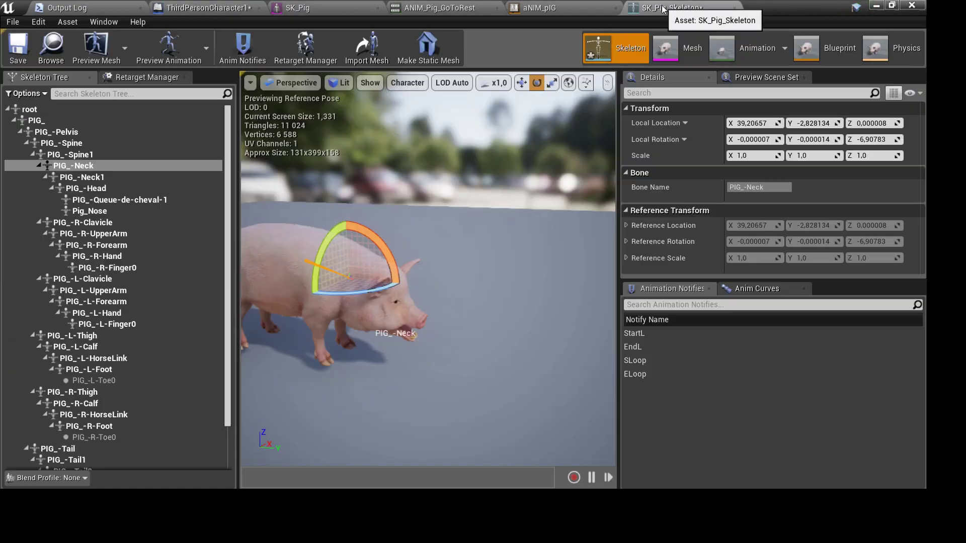
left_click(561, 9)
left_click(453, 8)
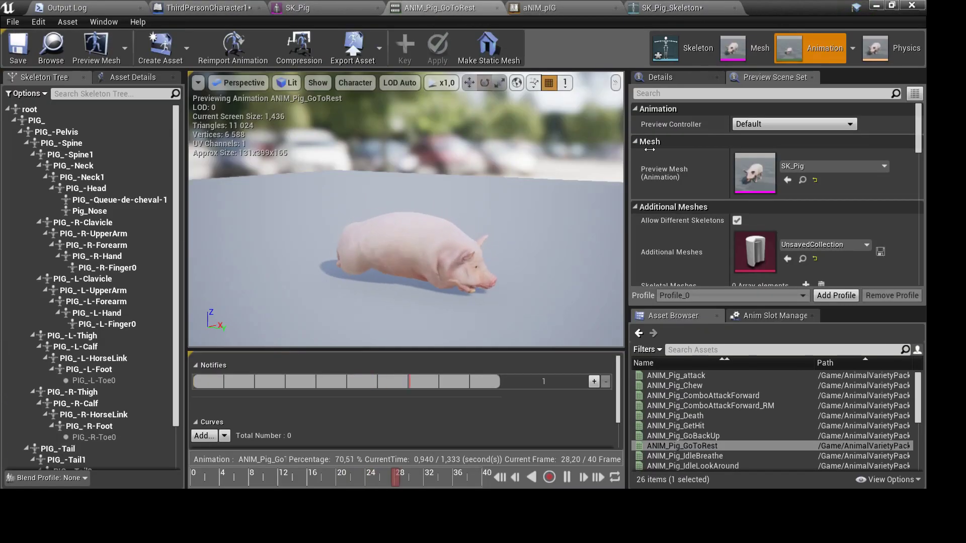
Set DN_LayMachine's Get Up Animation to ANIM_Pig_GoBackUp
left_click(720, 437)
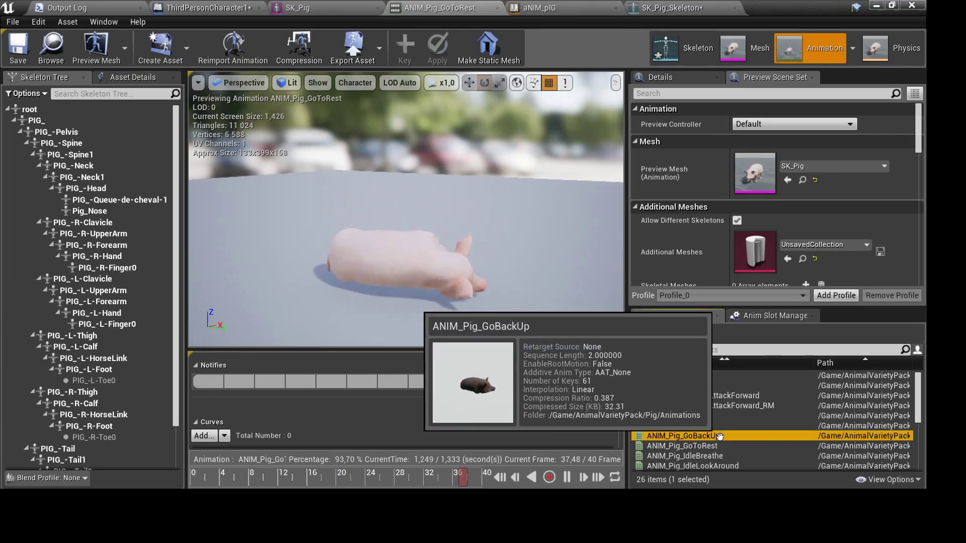
double_click(721, 437)
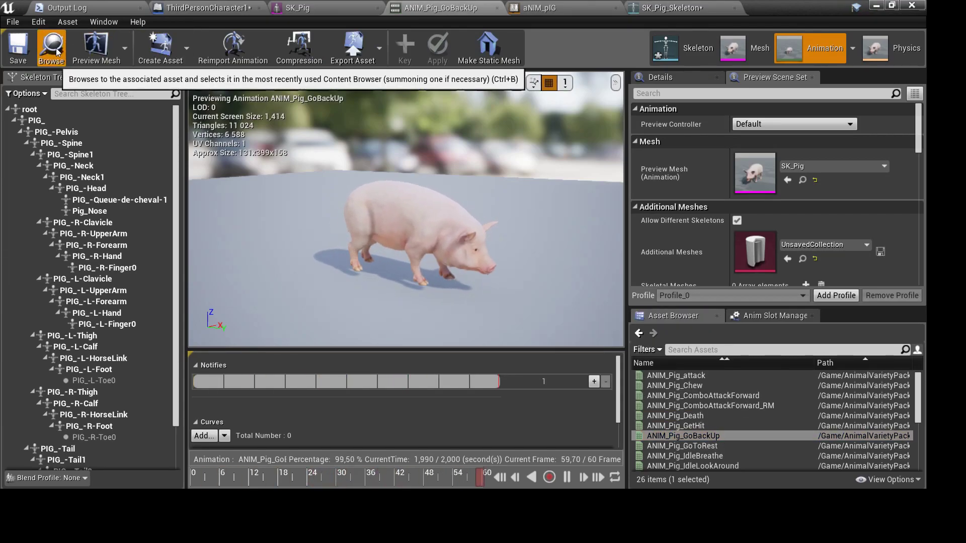
left_click(204, 7)
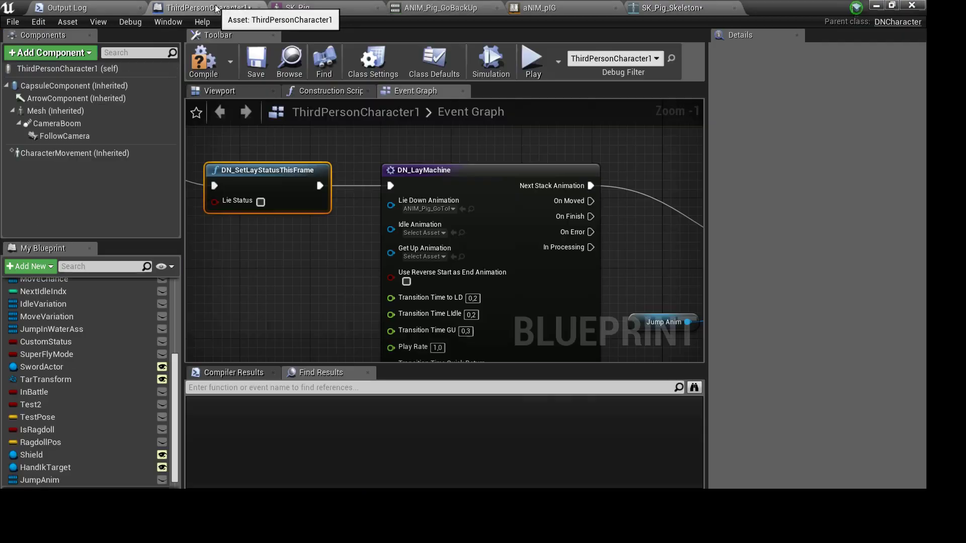
left_click(453, 257)
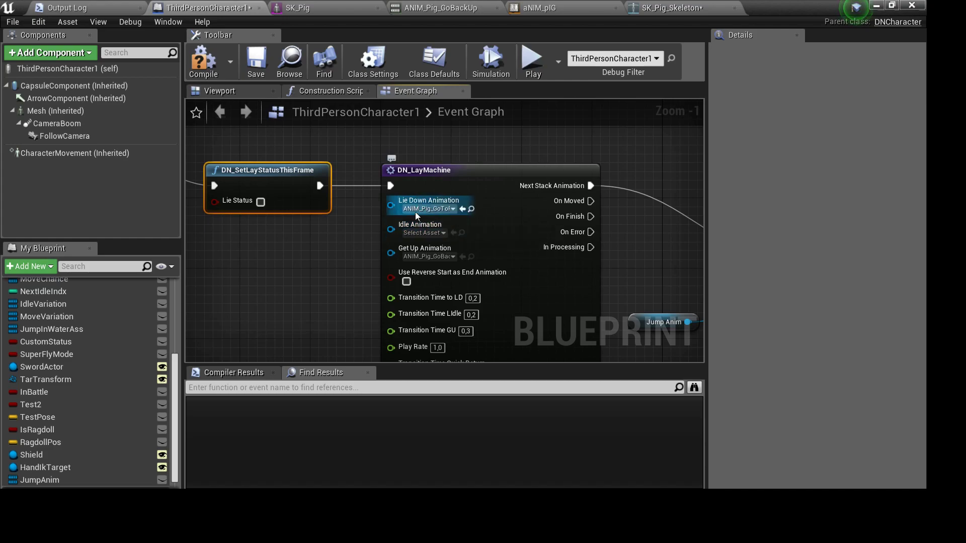
Preview ANIM_Pig_Rest and make it DN_LayMachine's Idle Animation
left_click(571, 5)
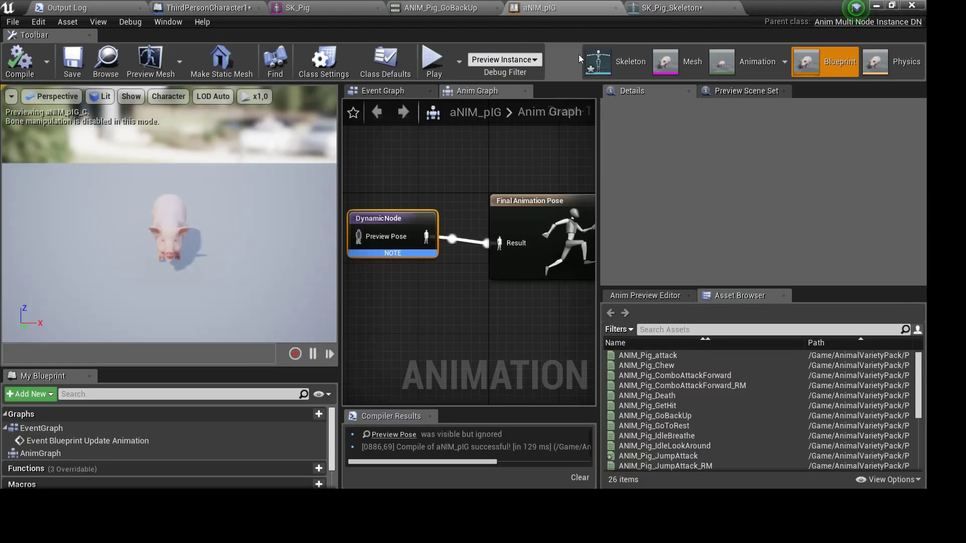
left_click(440, 7)
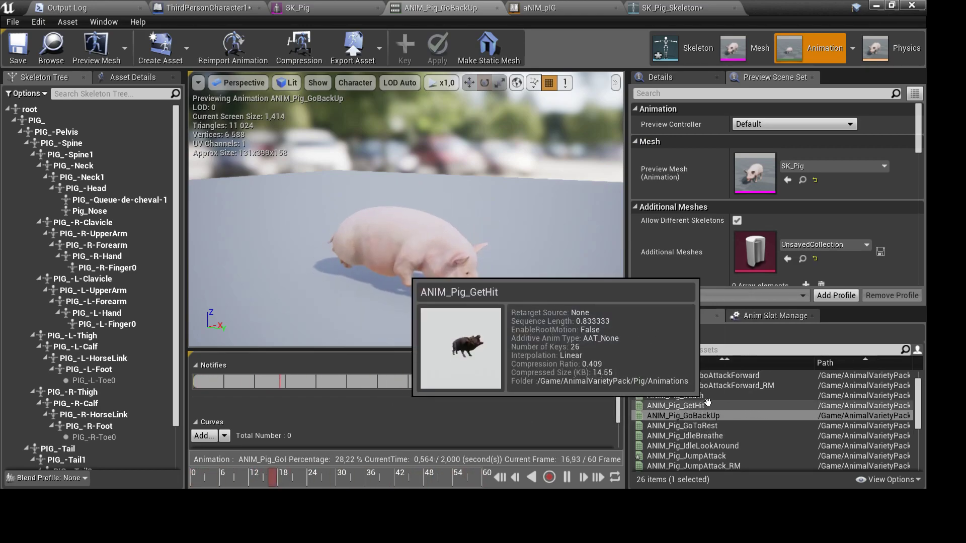
scroll(705, 415, "down", 2)
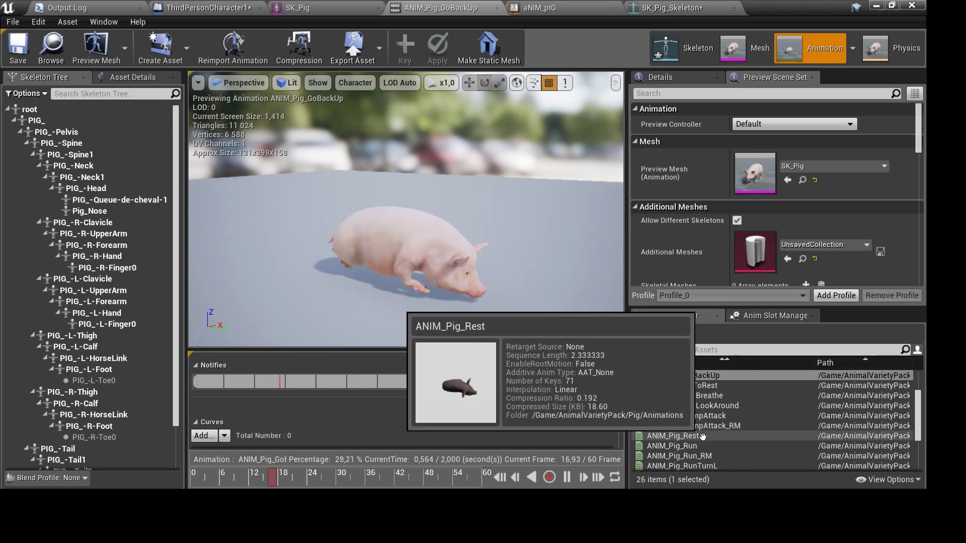
left_click(701, 436)
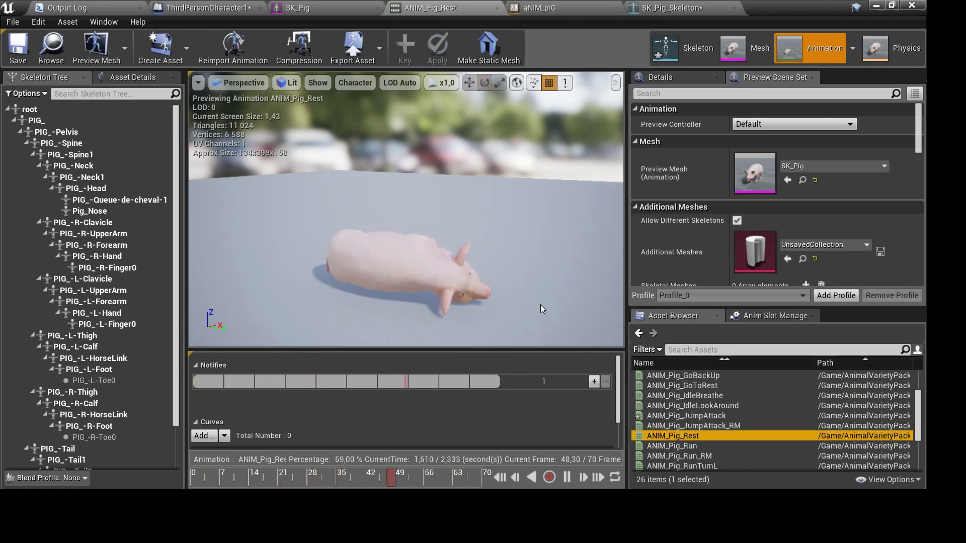
mouse_move(540, 304)
left_mouse_down()
mouse_move(528, 272)
mouse_move(540, 303)
left_mouse_up()
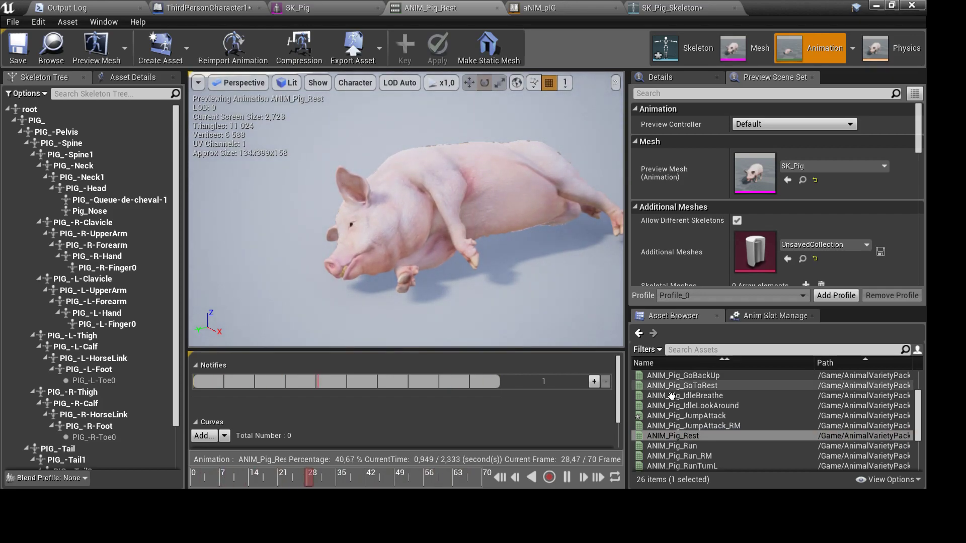
left_click(202, 7)
left_click(453, 234)
right_click_drag(422, 195, 545, 208)
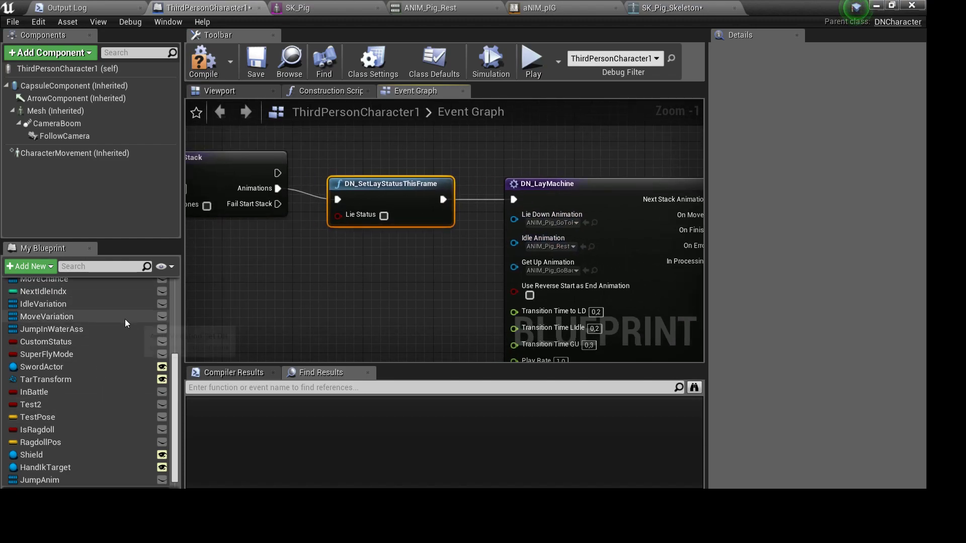
scroll(128, 309, "up", 2)
scroll(132, 313, "up", 2)
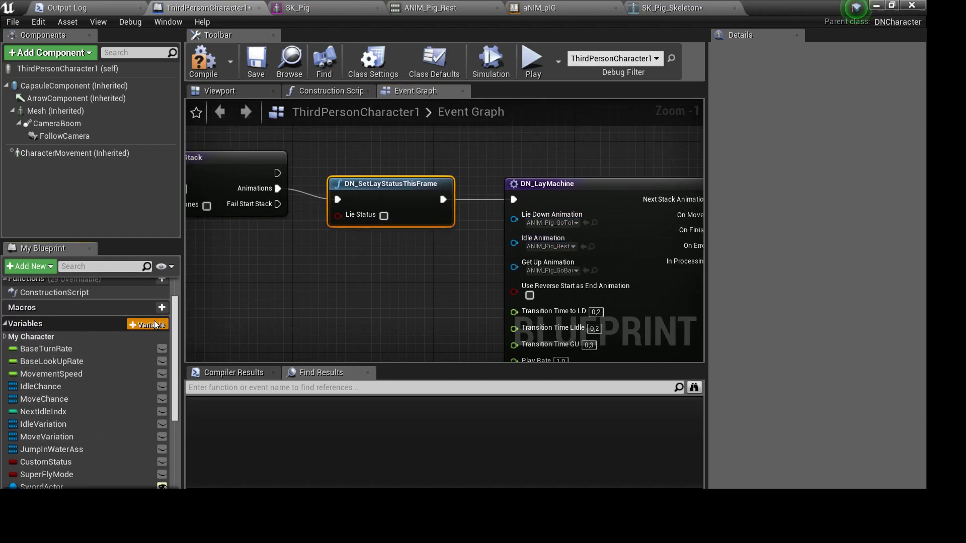
Create a Boolean variable named IsRest
left_click(148, 325)
type("IsRes")
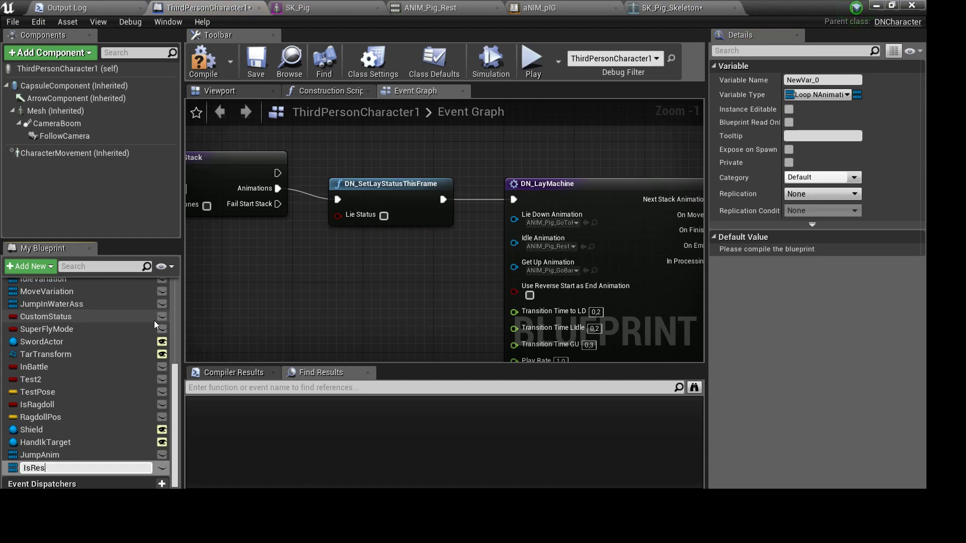
type("t")
key("Return")
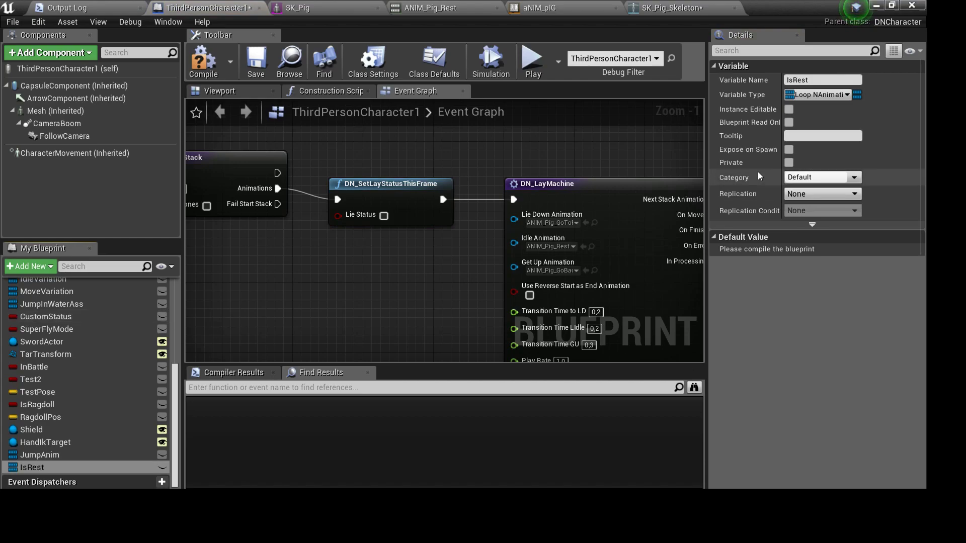
left_click(818, 94)
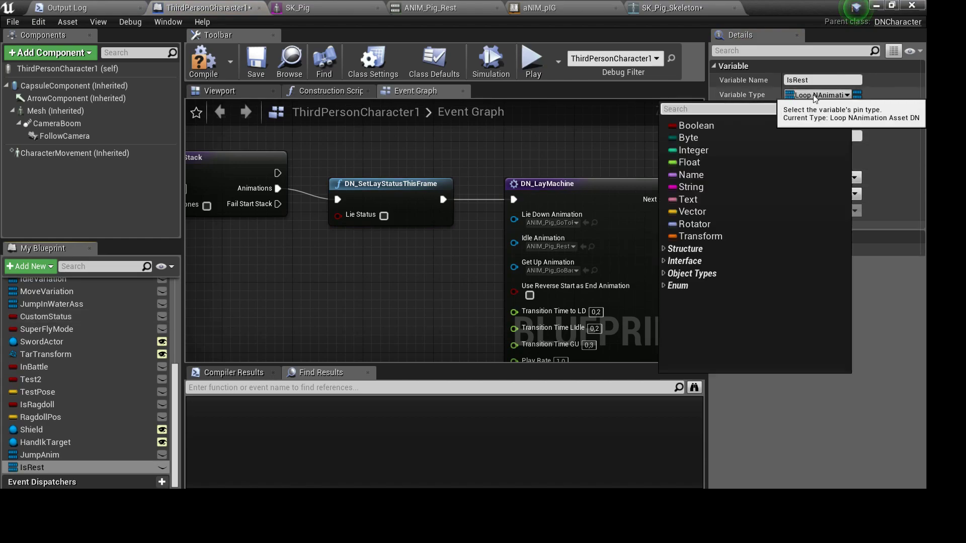
left_click(693, 129)
Place a Get IsRest node to feed Lie Status
left_click(344, 302)
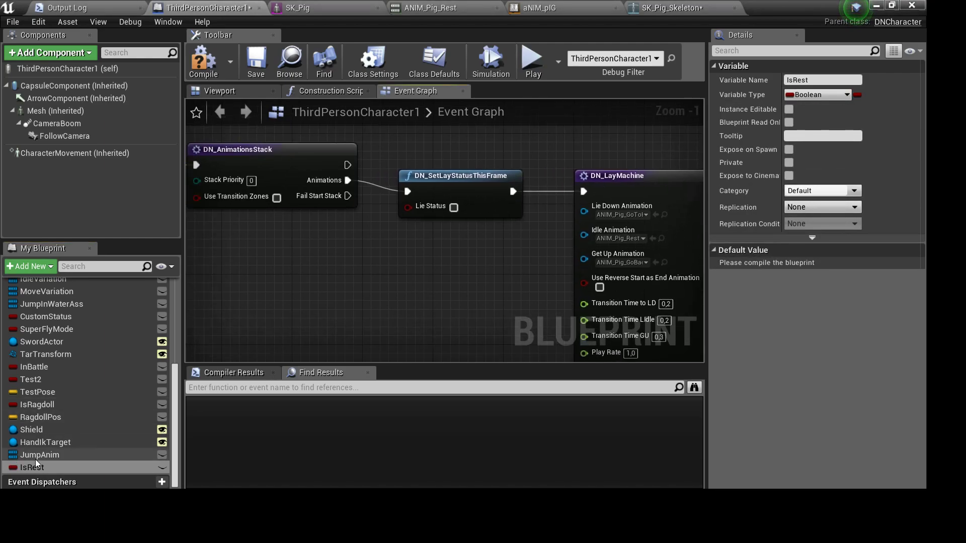
left_click_drag(32, 467, 296, 264)
left_click(331, 276)
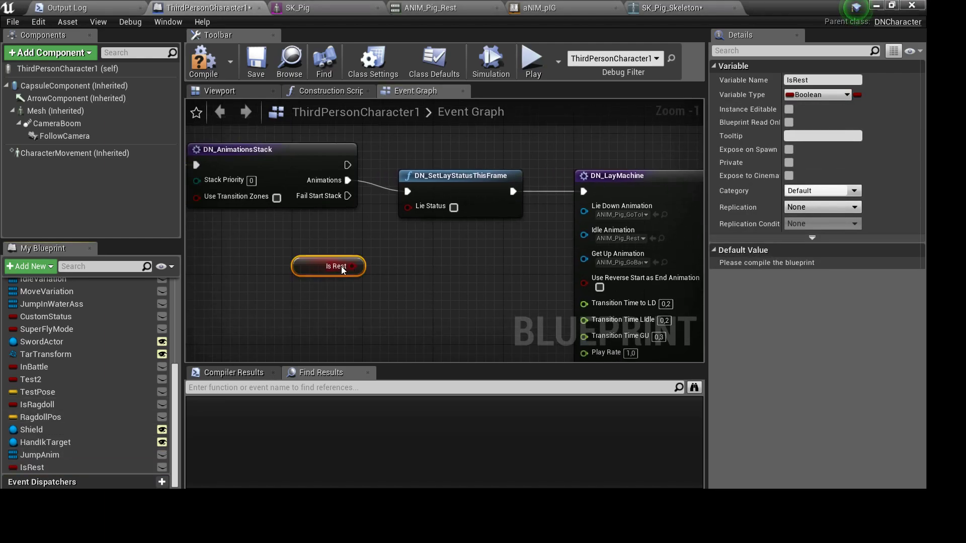
scroll(451, 269, "down", 5)
right_click_drag(438, 234, 377, 266)
scroll(376, 271, "up", 3)
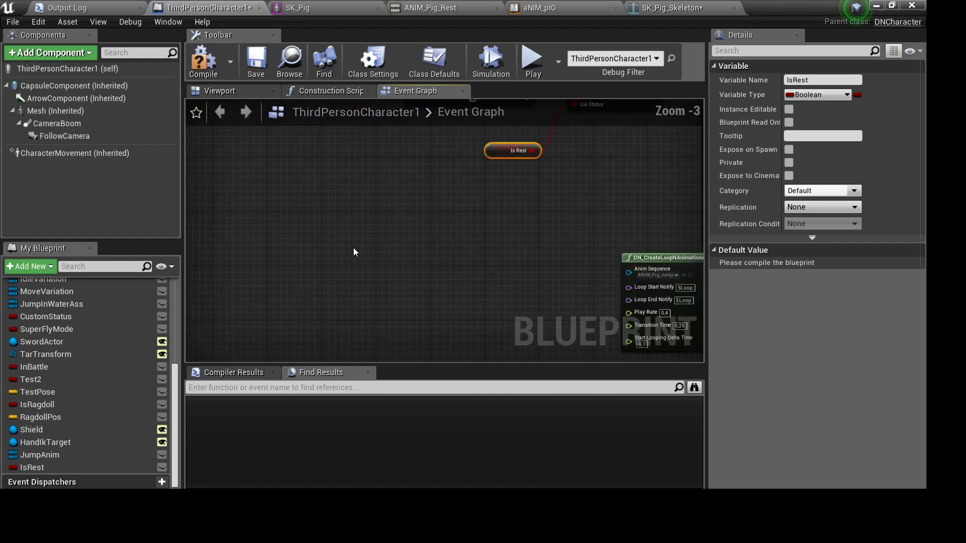
Place an H key input event node in the graph
right_click(353, 268)
mouse_move(450, 250)
right_mouse_down()
mouse_move(269, 178)
mouse_move(91, 168)
right_mouse_up()
left_click(560, 295)
mouse_move(453, 354)
right_mouse_down()
mouse_move(417, 257)
mouse_move(464, 286)
right_mouse_up()
key("ctrl+v")
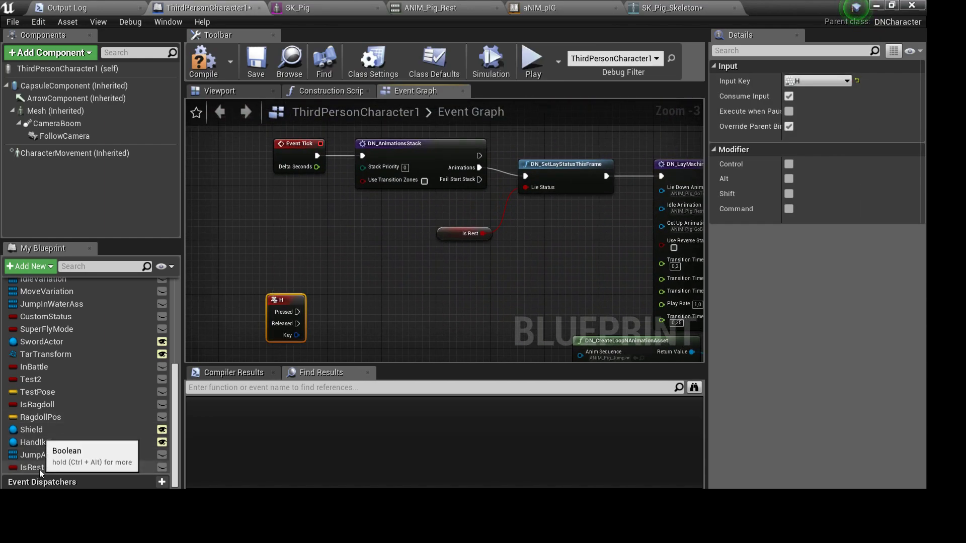
Set IsRest true on H Pressed and false on Released, then compile
left_click_drag(40, 468, 359, 277)
left_click(388, 307)
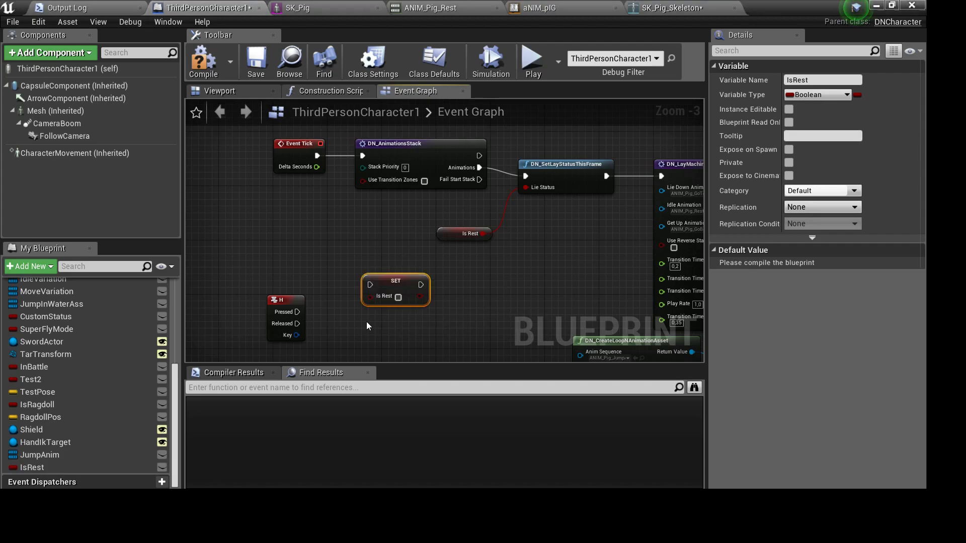
right_click_drag(300, 318, 289, 296)
left_click_drag(357, 258, 359, 259)
key("ctrl+v")
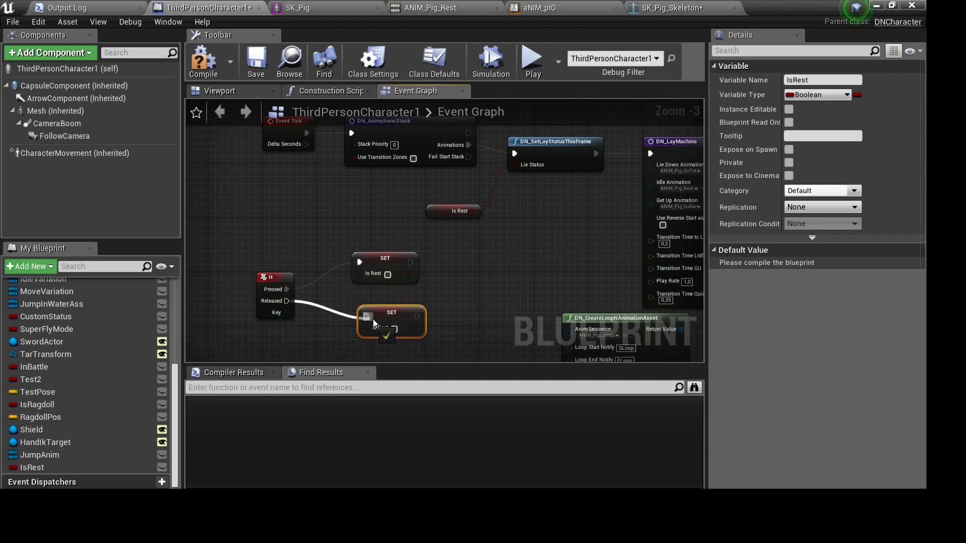
left_click(202, 60)
scroll(460, 179, "up", 4)
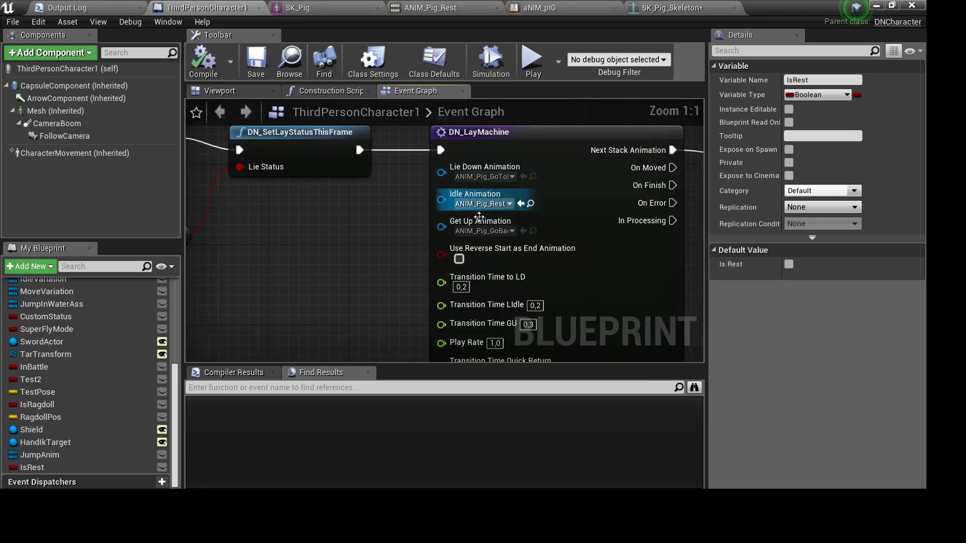
Play-test the pig lying down with H, then stop the session
left_click(860, 12)
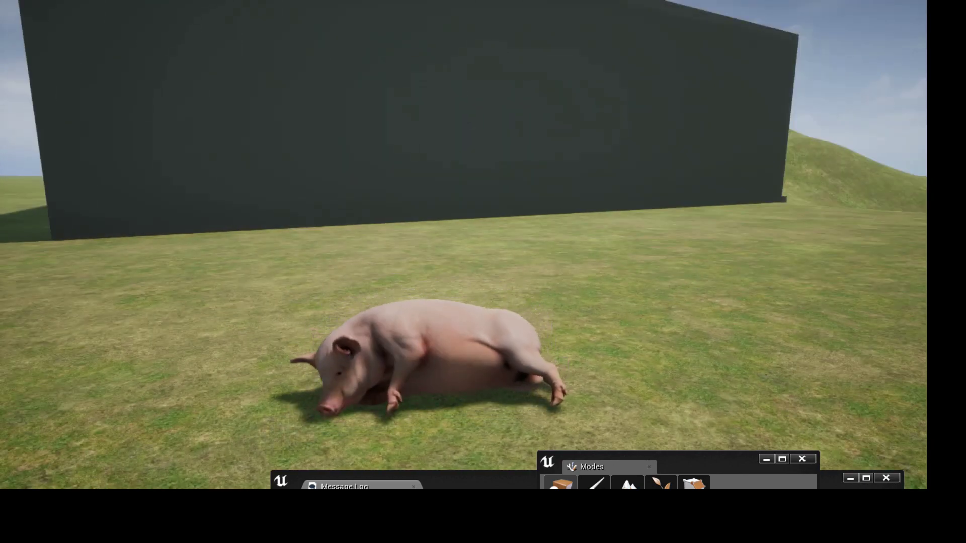
key("Escape")
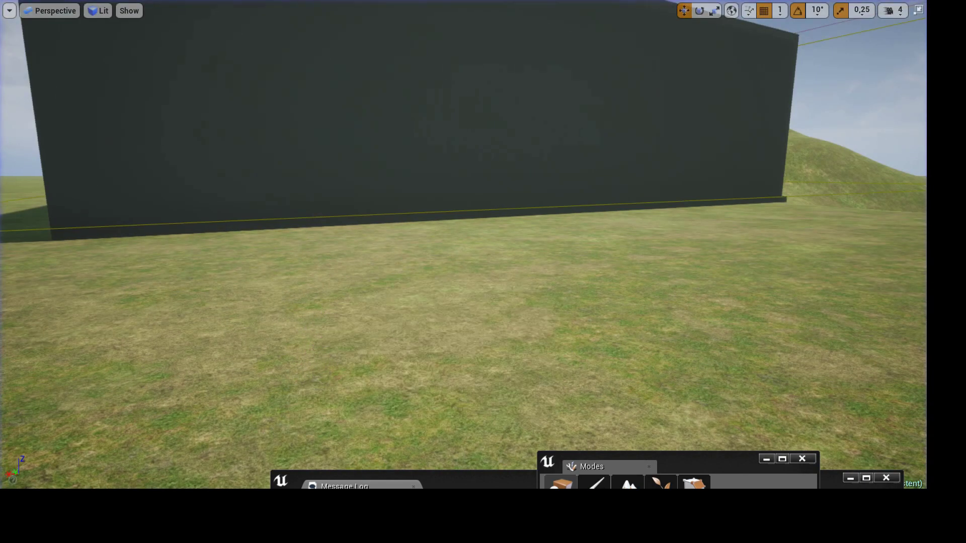
Change DN_LayMachine's Transition Time Quick Return from 0.35 to 0.2 and recompile ThirdPersonCharacter1
left_click(720, 452)
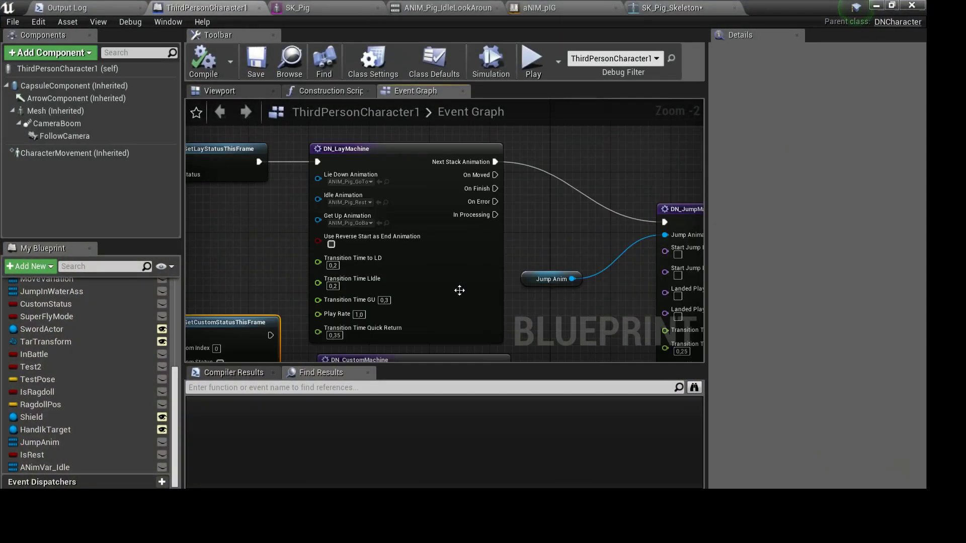
scroll(400, 299, "up", 2)
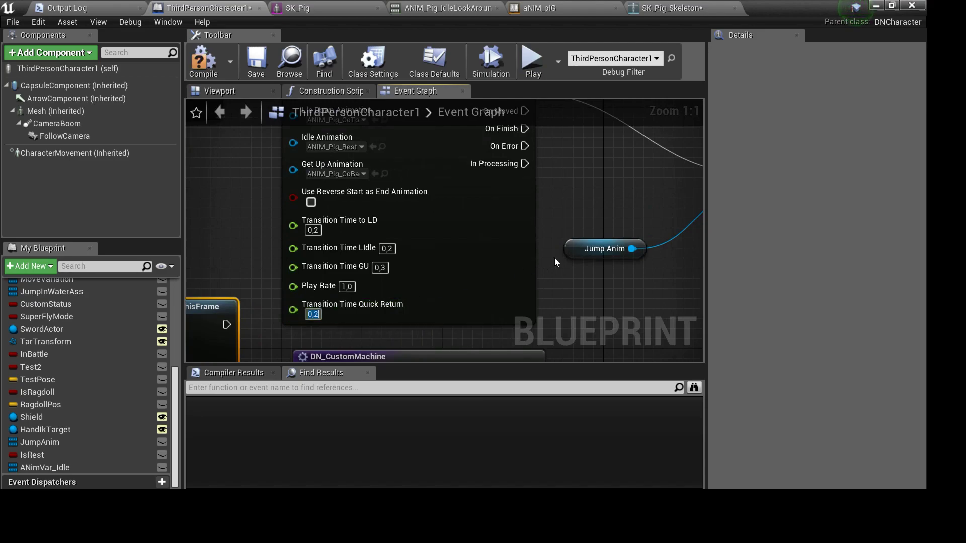
mouse_move(555, 258)
right_mouse_down()
mouse_move(453, 277)
mouse_move(506, 259)
right_mouse_up()
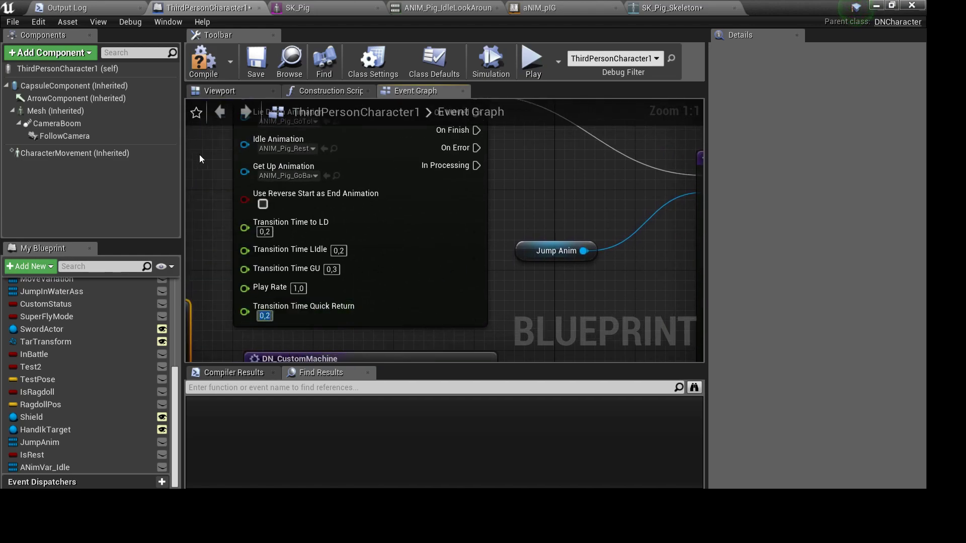
left_click(203, 62)
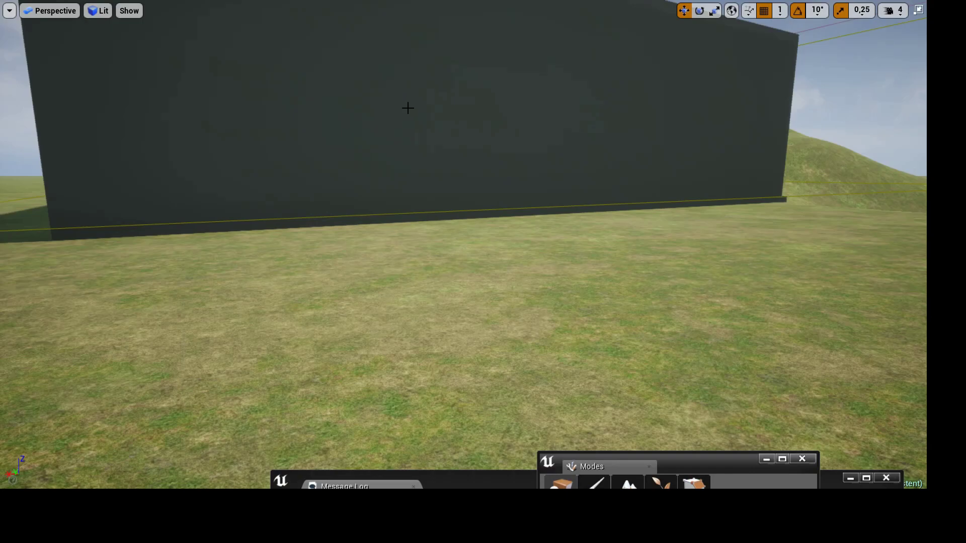
Play-test the pig walking, lying down and getting back up, then stop the session
key("alt+p")
left_click(415, 110)
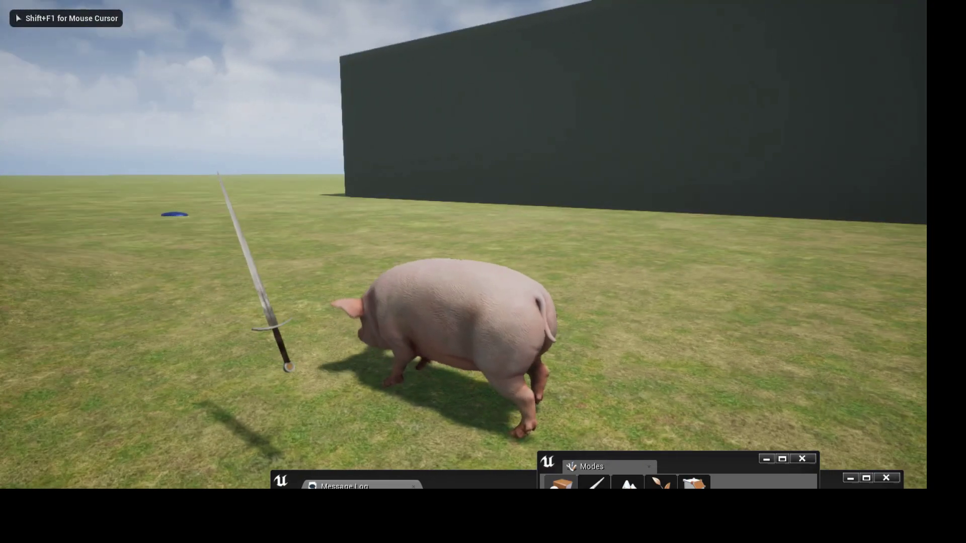
key("w")
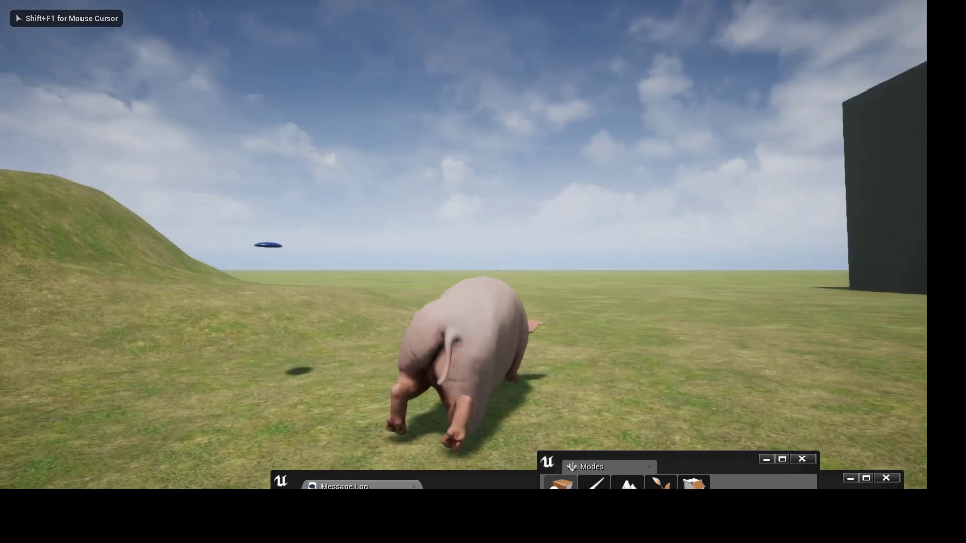
key("space")
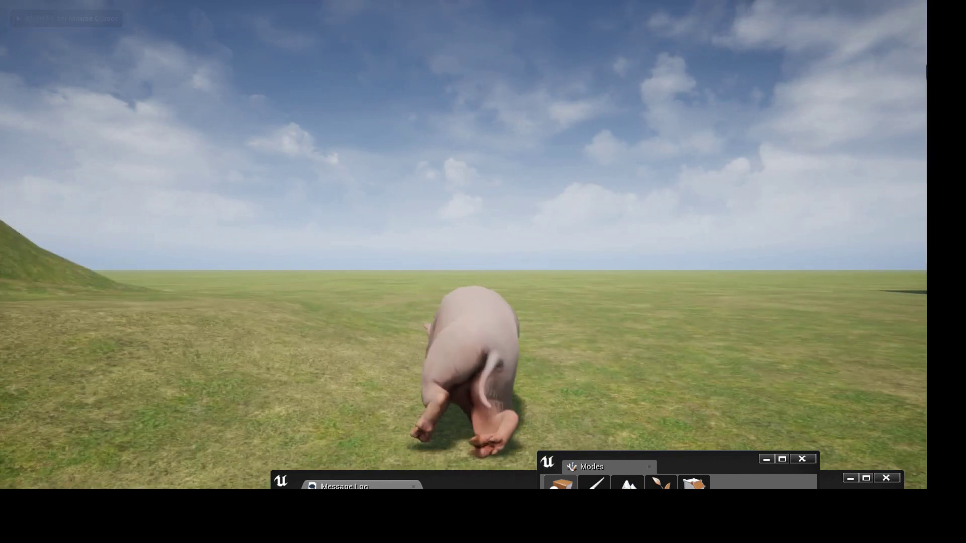
key("w")
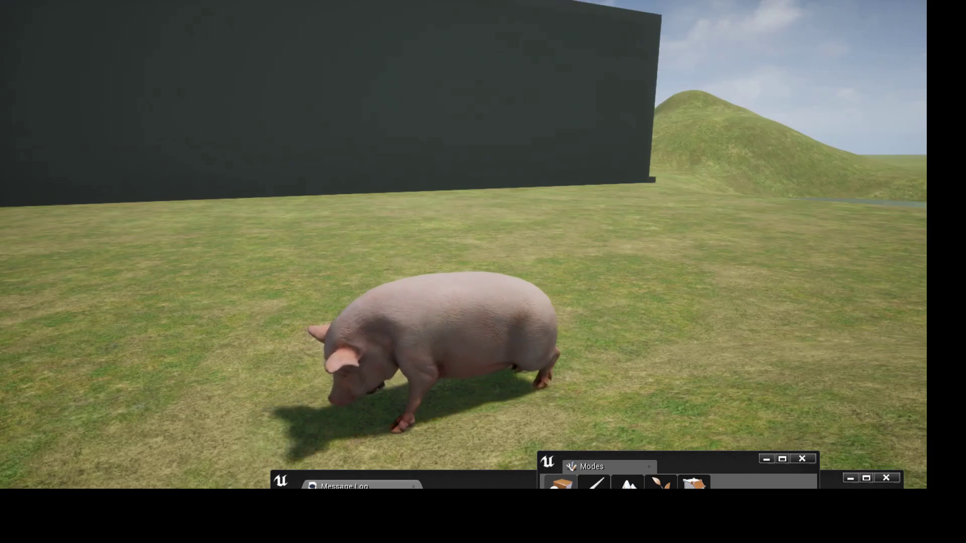
key("Escape")
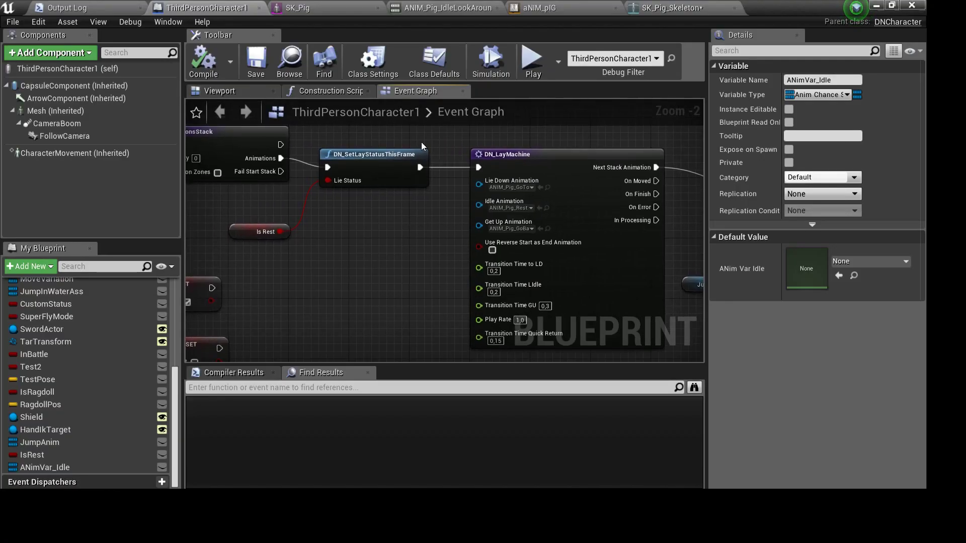
Add a DN_CustomMachine node to the event graph and place it below DN_LayMachine
right_click(372, 308)
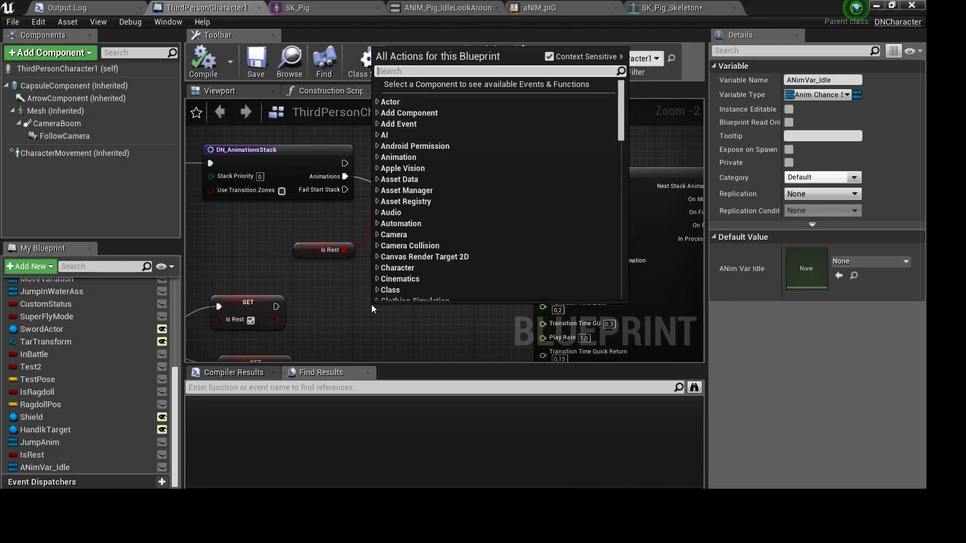
type("customm")
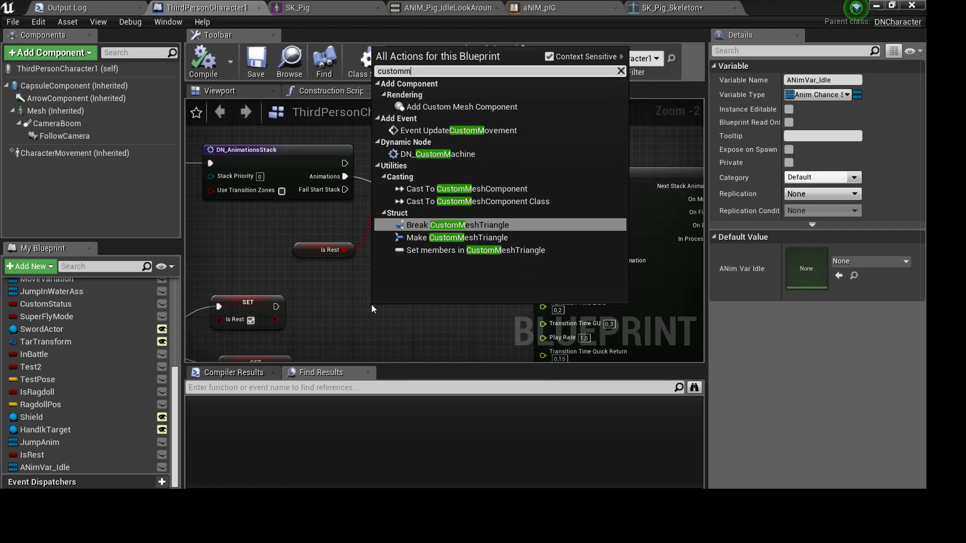
left_click(420, 153)
right_click_drag(462, 282, 440, 257)
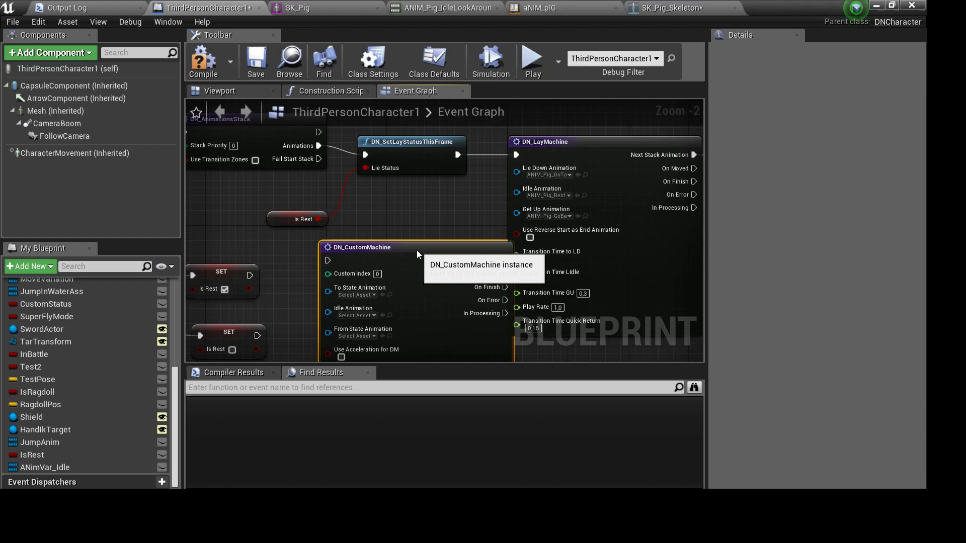
right_click_drag(517, 171, 477, 163)
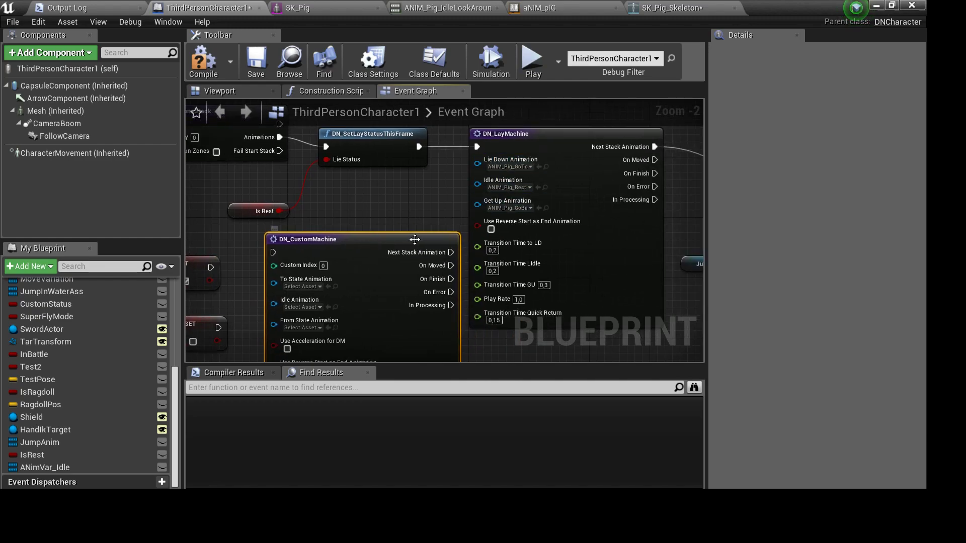
right_click_drag(414, 240, 419, 161)
left_click_drag(393, 210, 591, 308)
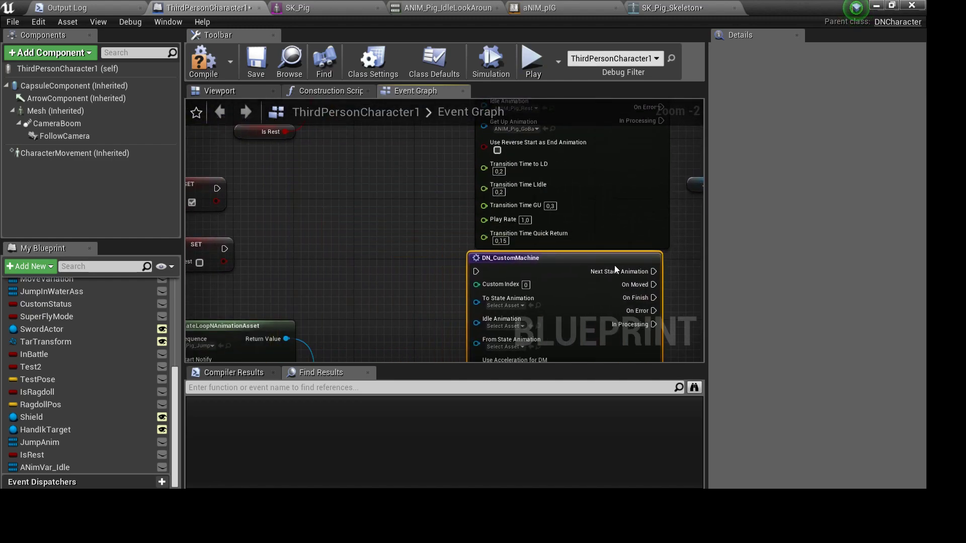
right_click_drag(615, 269, 611, 373)
right_click_drag(518, 171, 497, 100)
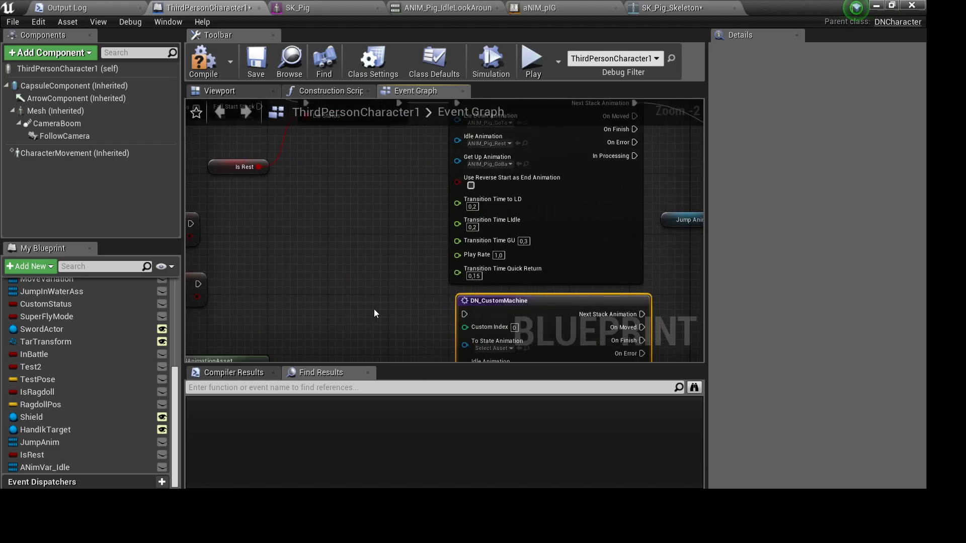
Add a DN_SetCustomStatusThisFrame node and frame both custom nodes in view
right_click(359, 324)
type("custom")
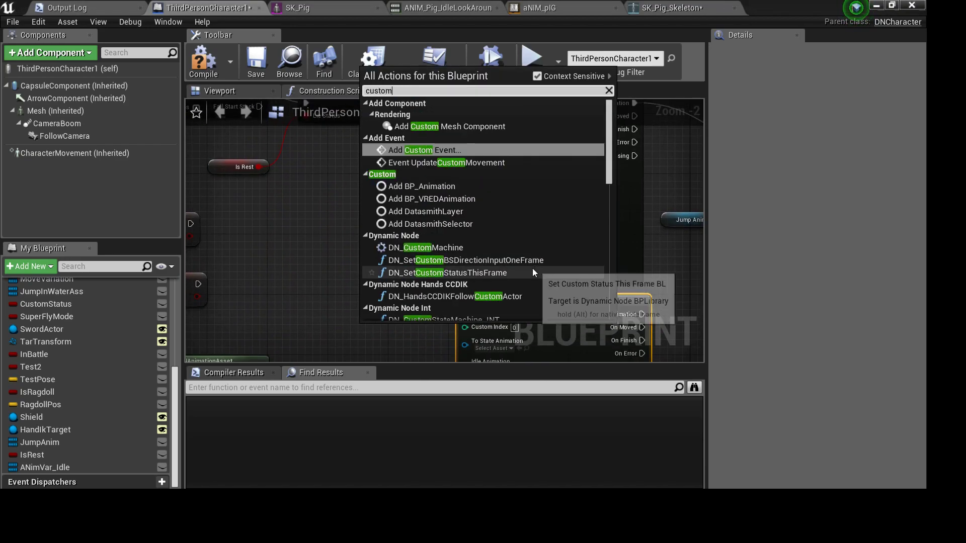
left_click(488, 272)
left_click_drag(421, 333, 355, 262)
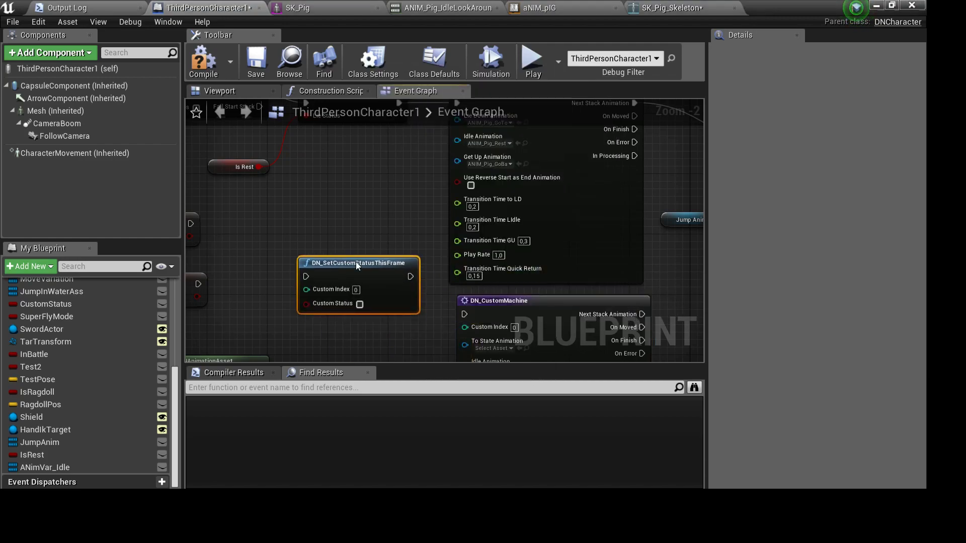
mouse_move(405, 316)
right_mouse_down()
mouse_move(364, 293)
mouse_move(331, 304)
right_mouse_up()
right_click_drag(314, 212, 317, 218)
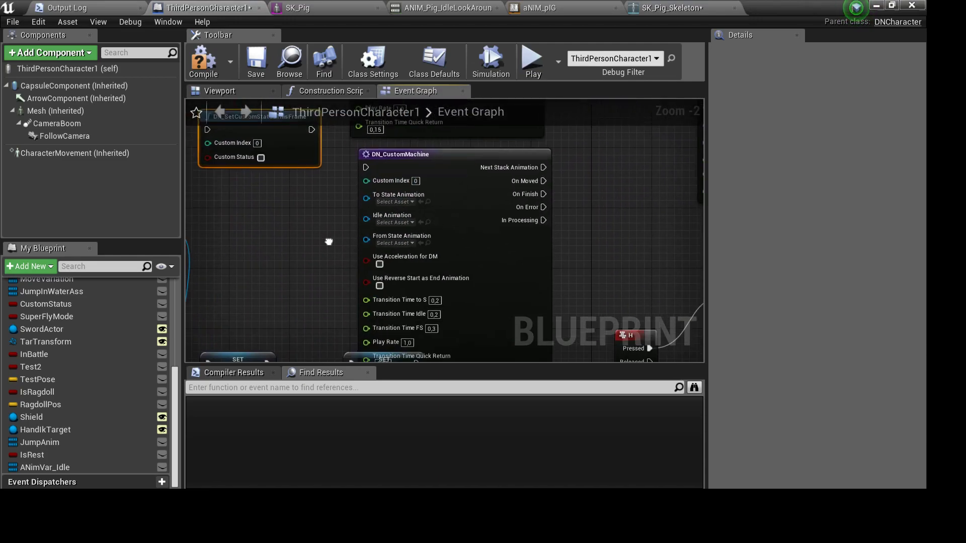
right_click_drag(455, 299, 325, 319)
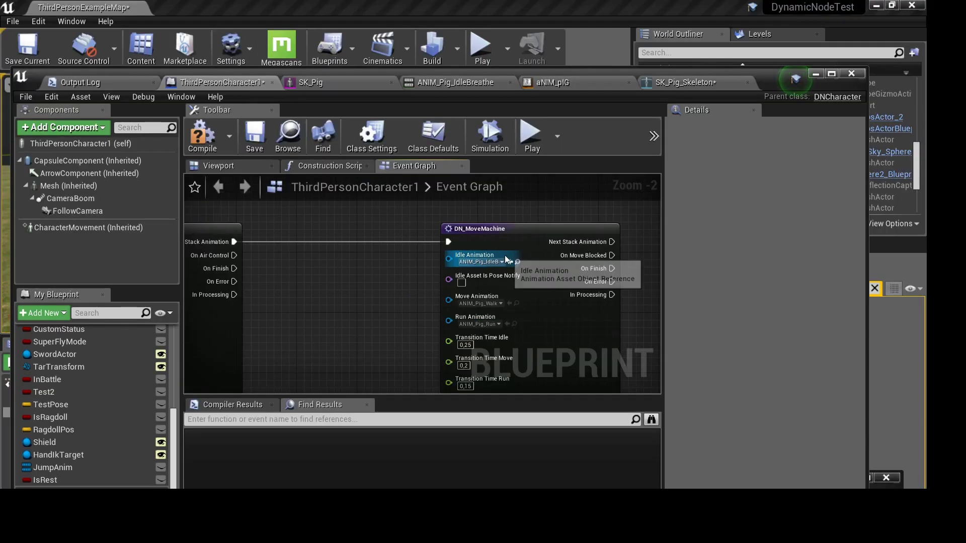
Preview the ANIM_Pig_IdleBreathe and ANIM_Pig_IdleLookAround animations
left_click(505, 258)
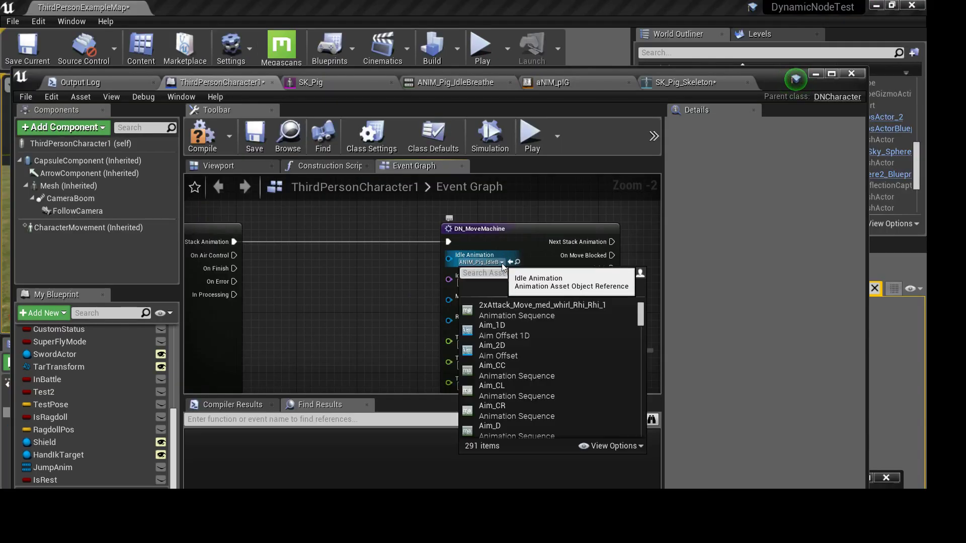
left_click(405, 289)
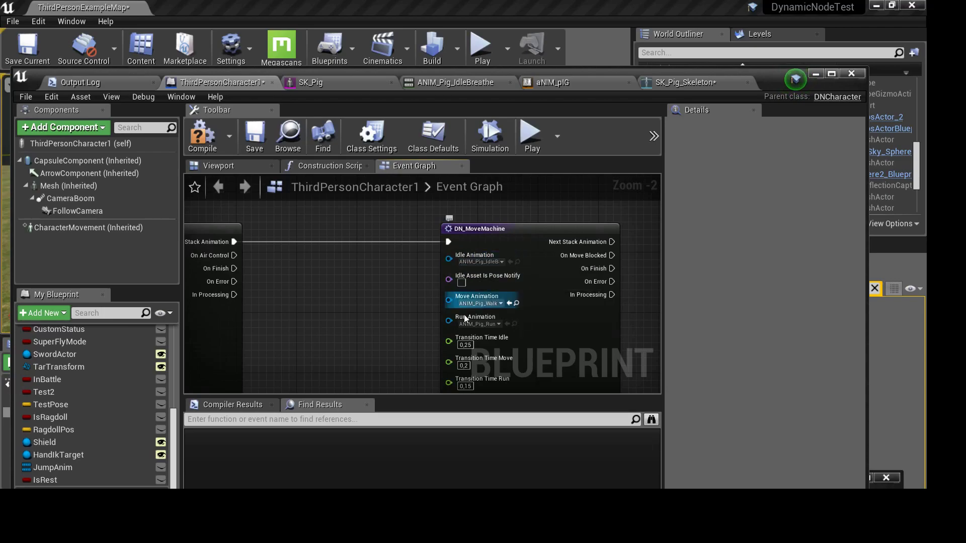
left_click(337, 81)
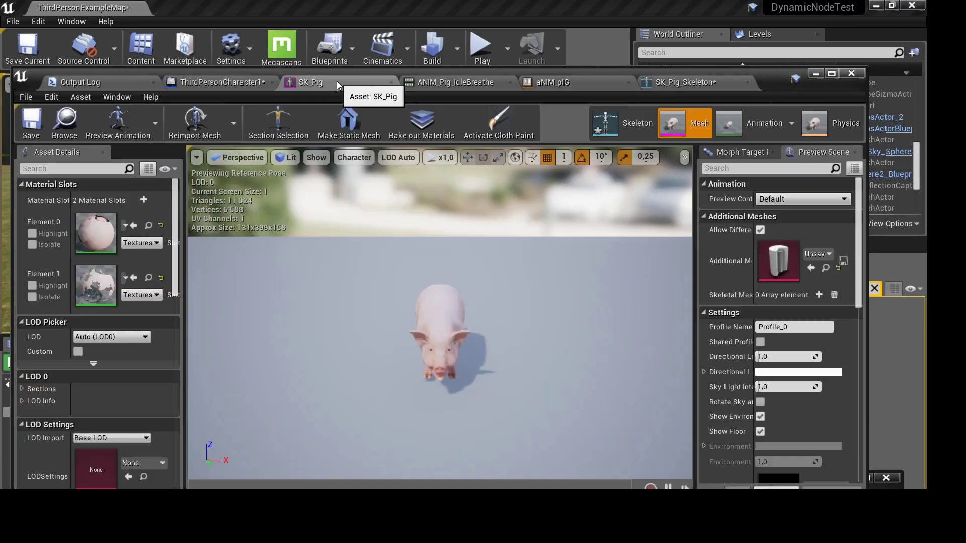
left_click(488, 85)
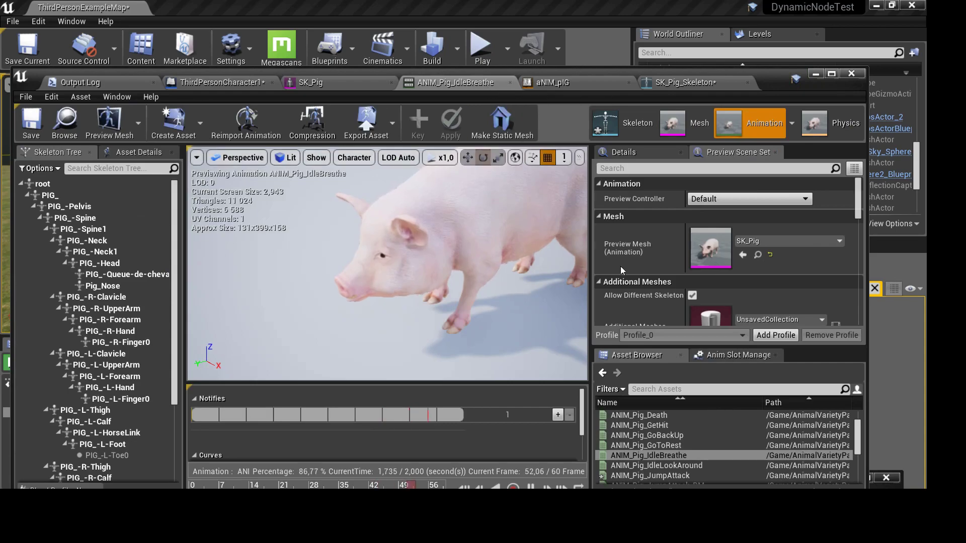
double_click(683, 466)
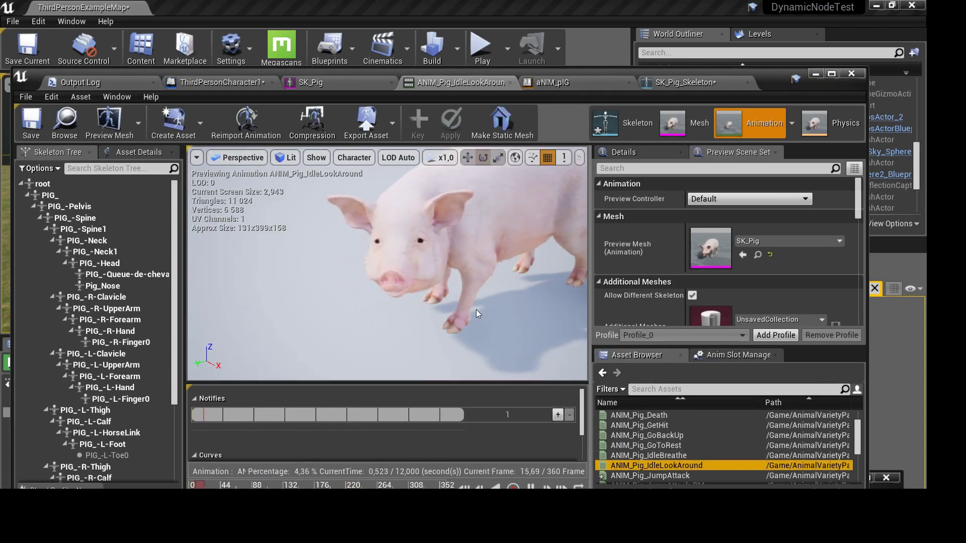
double_click(673, 456)
Create a variable AnimVar_Idle typed as an Anim Chance Set DN object reference
left_click(225, 88)
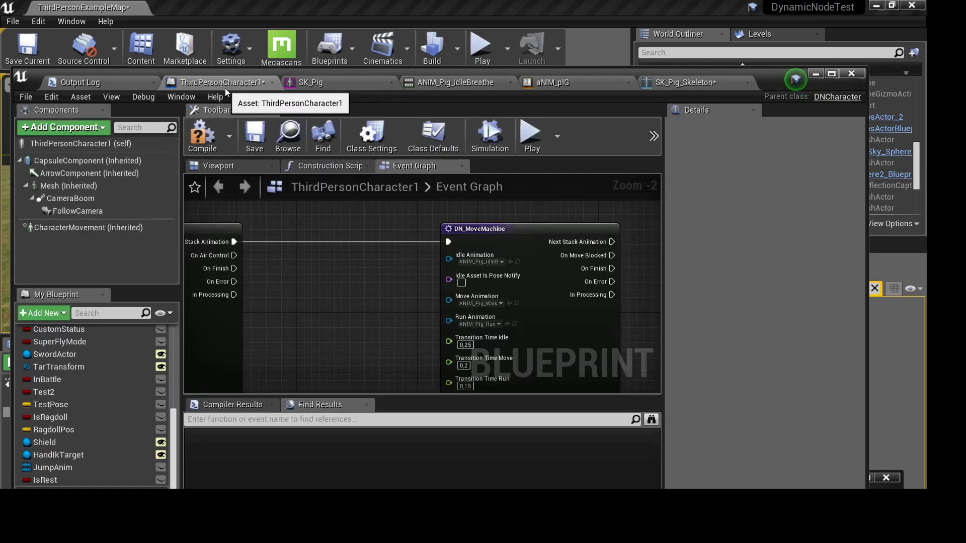
scroll(508, 253, "up", 2)
scroll(139, 347, "up", 5)
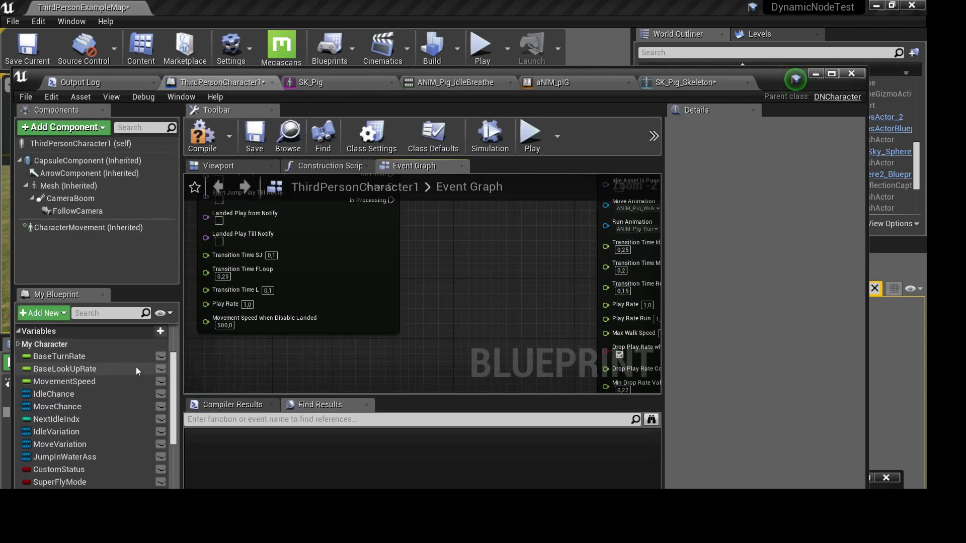
left_click(163, 331)
type("AnimVar_")
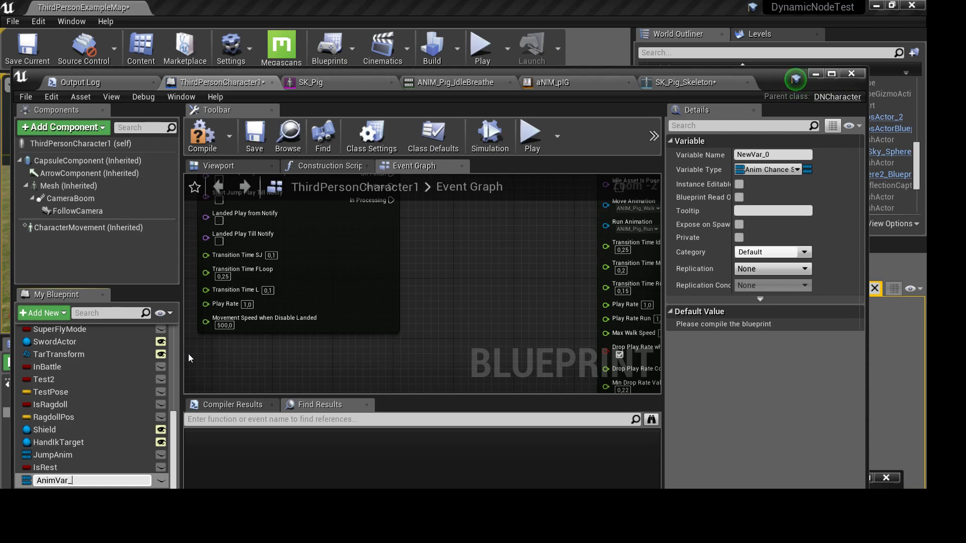
type("Idle")
key("Return")
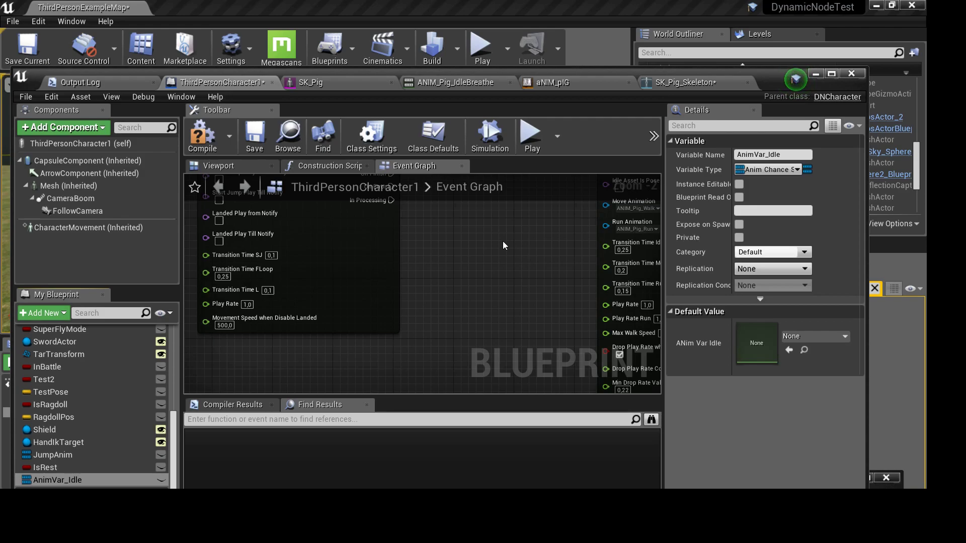
left_click(770, 170)
type("chance")
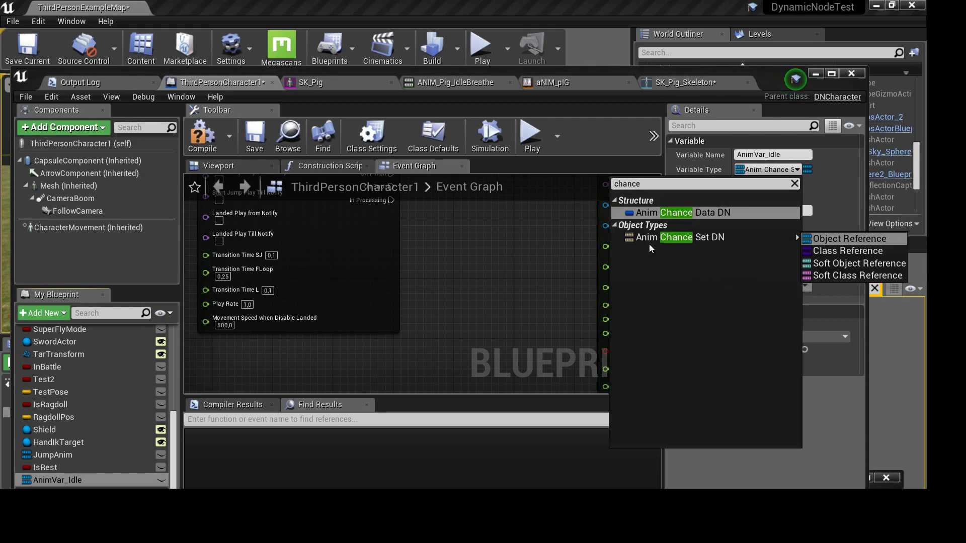
mouse_move(680, 237)
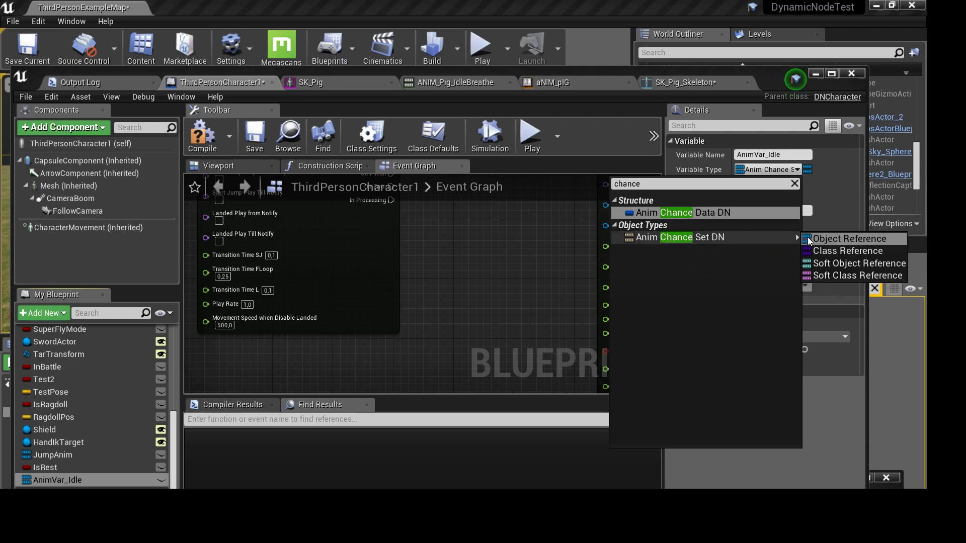
left_click(837, 240)
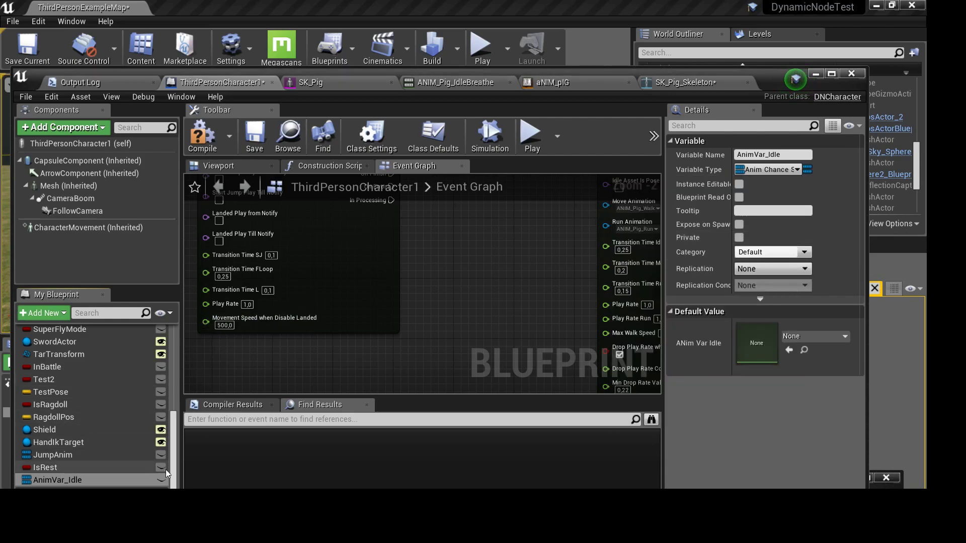
scroll(433, 287, "down", 2)
scroll(474, 270, "down", 2)
scroll(452, 302, "up", 4)
Place a Set AnimVar_Idle node in BeginPlay, chained after the Jump Anim setter
mouse_move(432, 325)
right_mouse_down()
mouse_move(207, 227)
mouse_move(265, 323)
right_mouse_up()
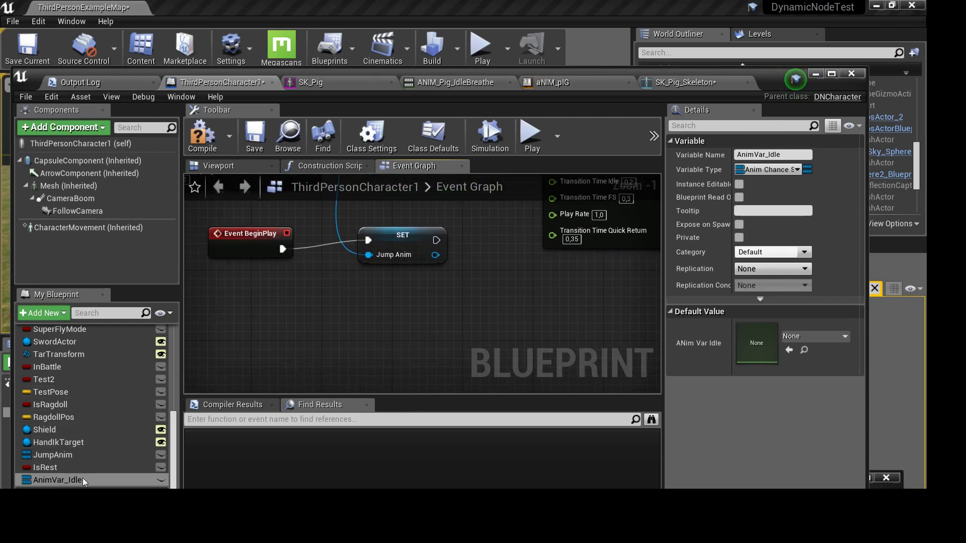
left_click_drag(83, 482, 352, 349)
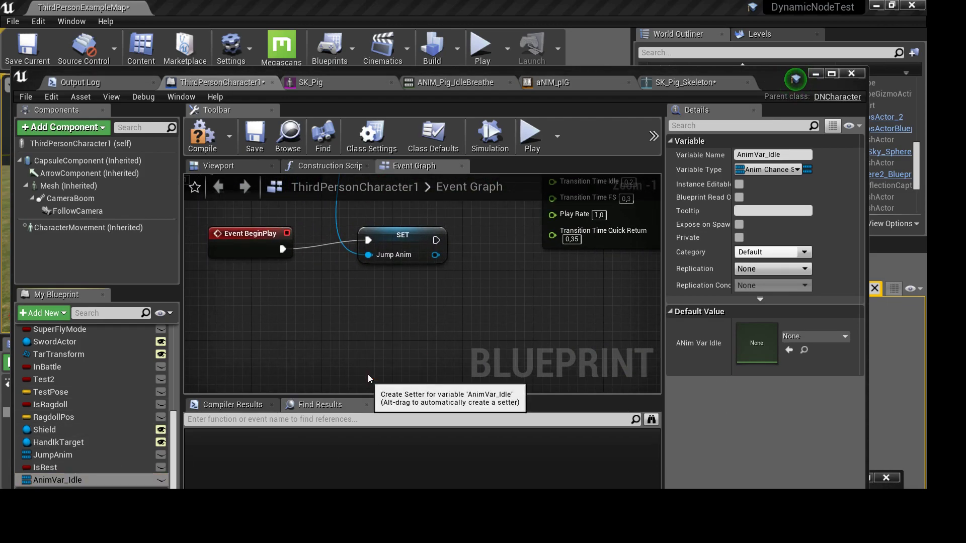
left_click_drag(437, 240, 440, 240)
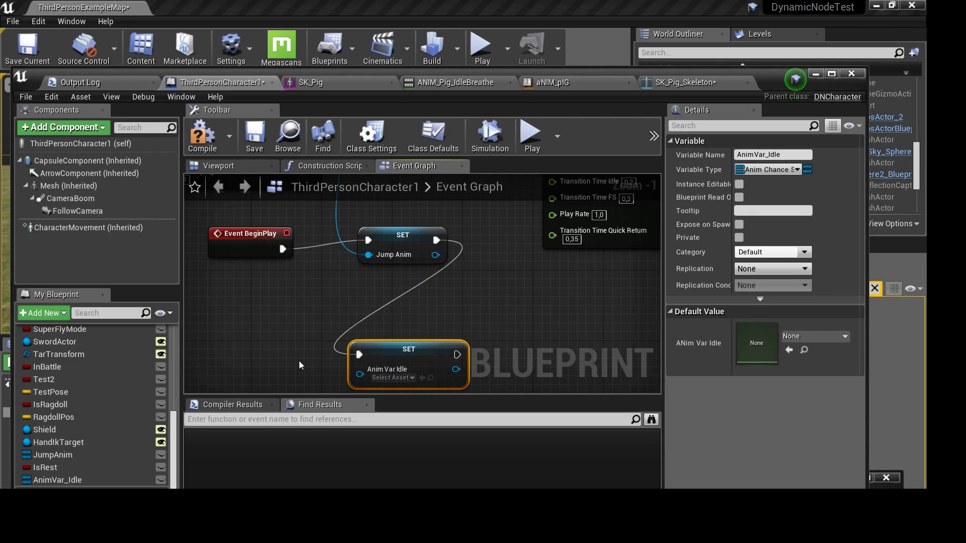
Add a DN_CreateAnimChanceSet node and connect its Return Value to Set AnimVar_Idle
right_click(266, 363)
type("chance")
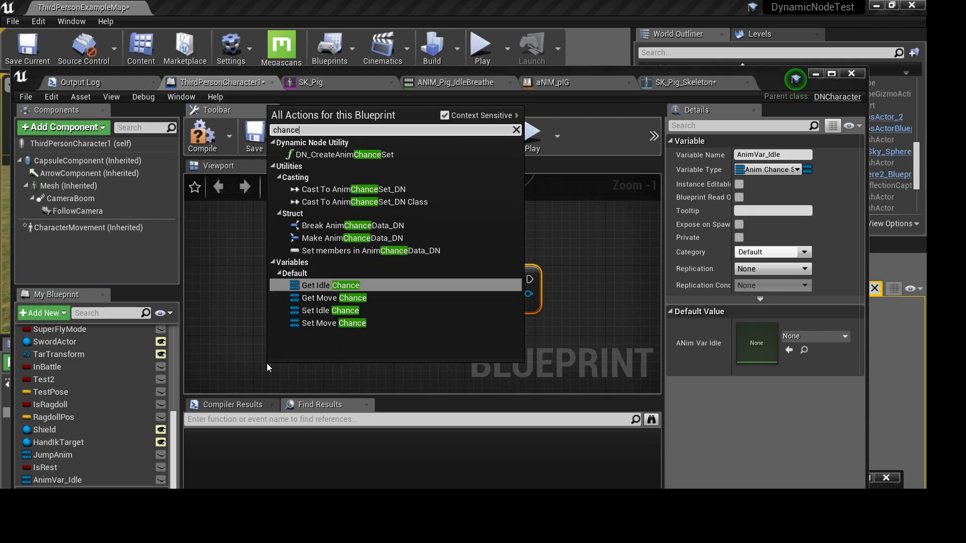
left_click(377, 158)
mouse_move(317, 369)
left_mouse_down()
mouse_move(361, 274)
mouse_move(353, 265)
mouse_move(401, 279)
left_mouse_up()
left_click_drag(516, 278, 516, 279)
right_click_drag(238, 287, 450, 298)
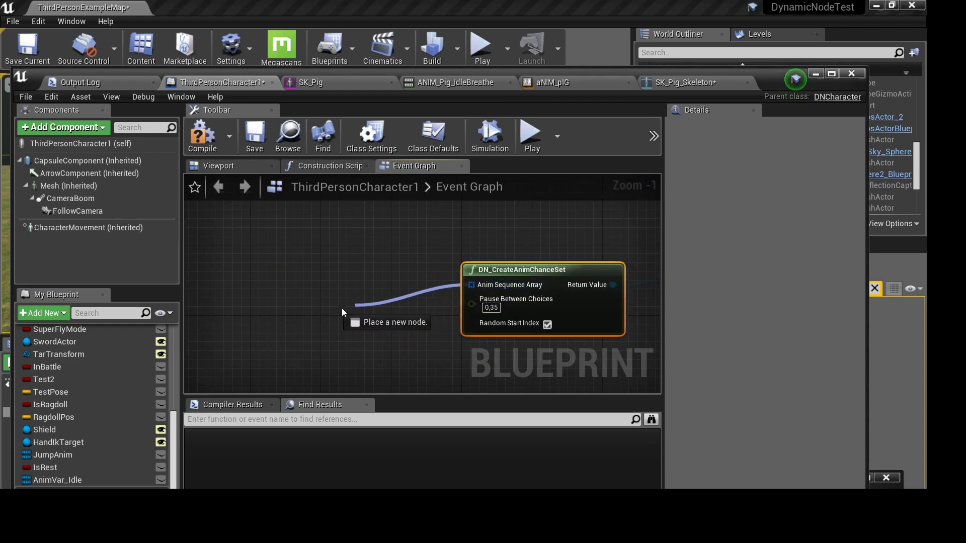
Feed the Anim Sequence Array from a Make Array, with a Make AnimChanceData_DN as element [0]
left_click_drag(331, 309, 331, 303)
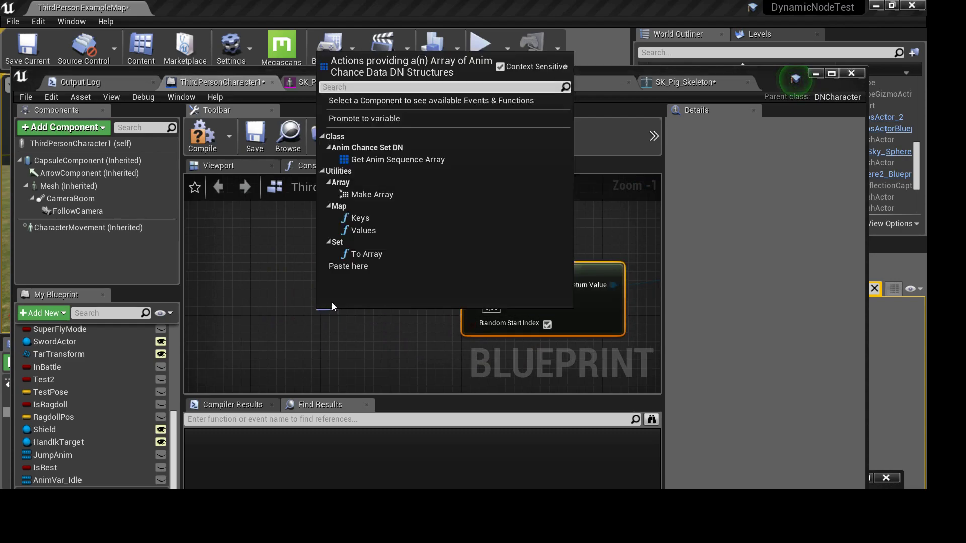
left_click(372, 195)
right_click_drag(325, 279, 399, 293)
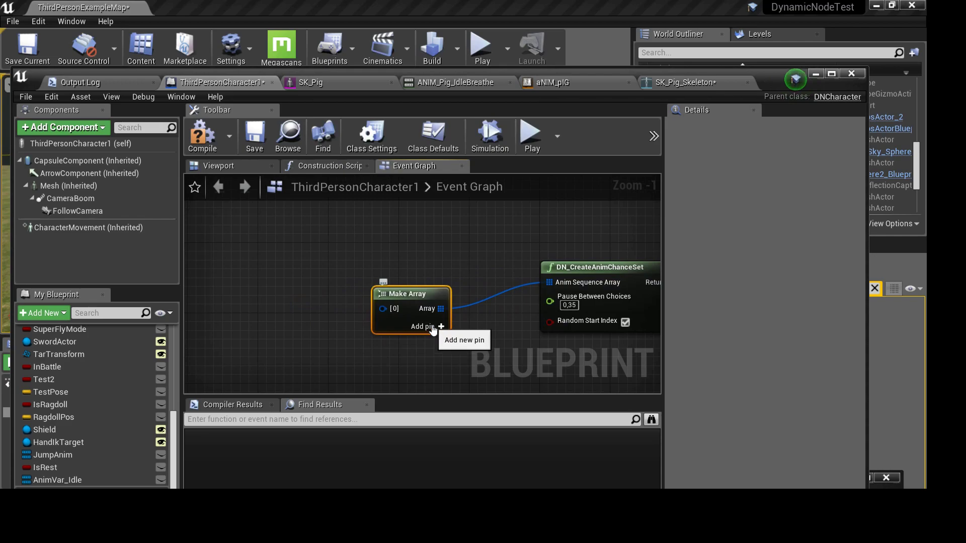
left_click_drag(394, 313, 264, 270)
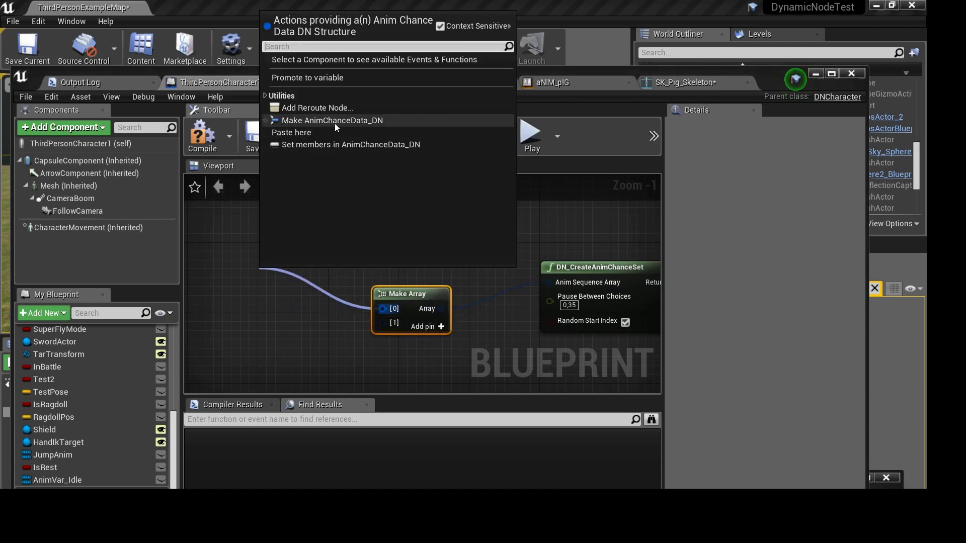
left_click(360, 120)
right_click_drag(295, 260, 420, 248)
left_click_drag(421, 248, 279, 226)
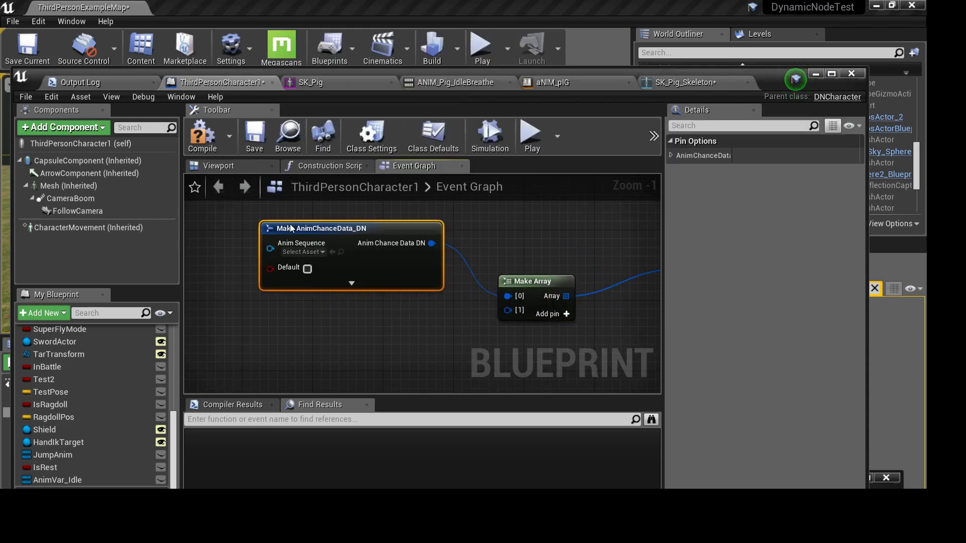
Paste a second Make AnimChanceData_DN, wire it to Make Array [1], and view ANIM_Pig_IdleBreathe
right_click_drag(290, 346, 308, 305)
key("ctrl+v")
left_click_drag(373, 322, 284, 325)
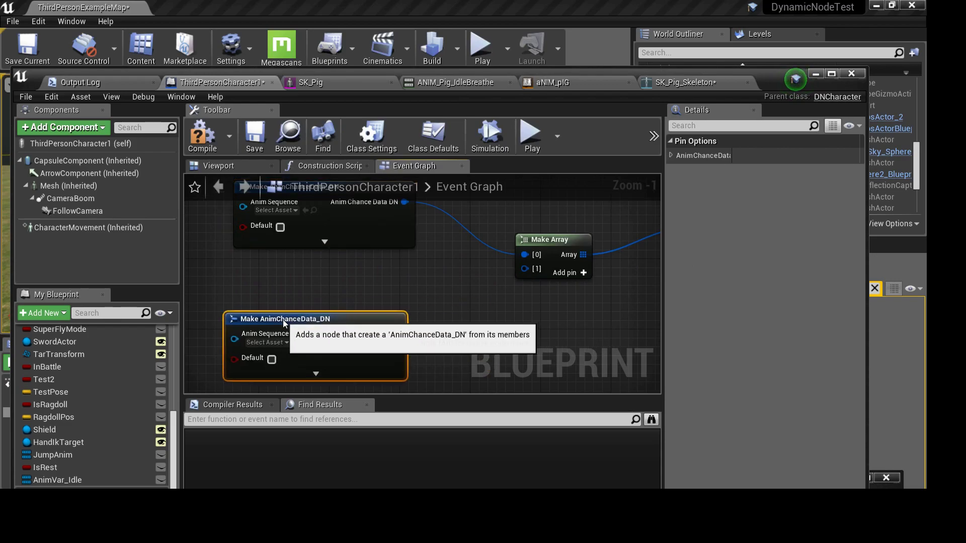
left_click(325, 240)
right_click_drag(394, 364, 399, 308)
left_click_drag(398, 309, 409, 340)
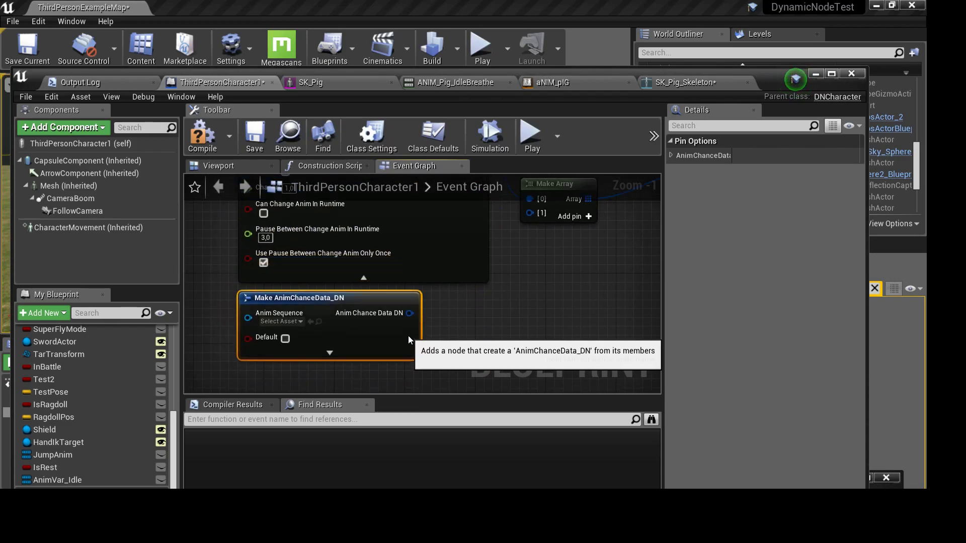
left_click(328, 353)
right_click_drag(481, 312, 337, 372)
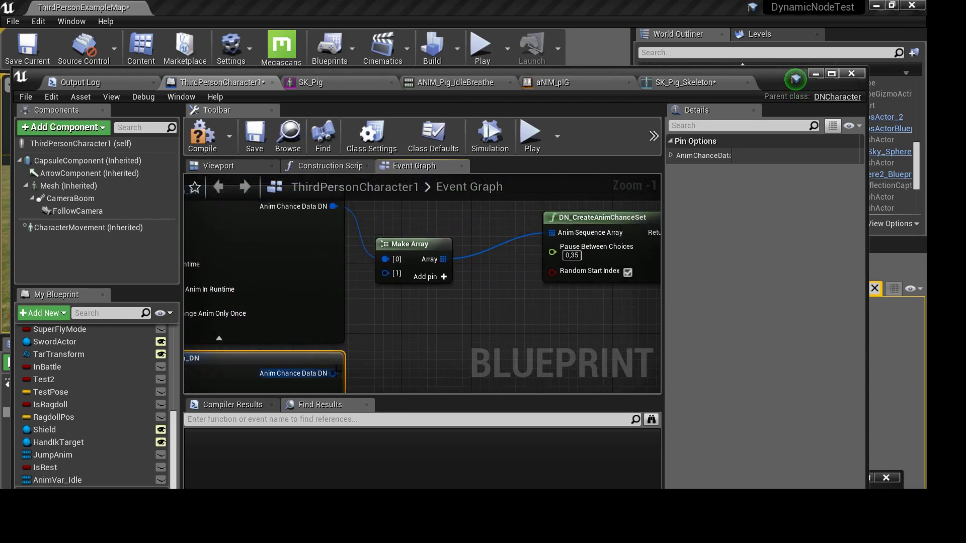
mouse_move(333, 372)
left_mouse_down()
mouse_move(410, 293)
mouse_move(394, 277)
left_mouse_up()
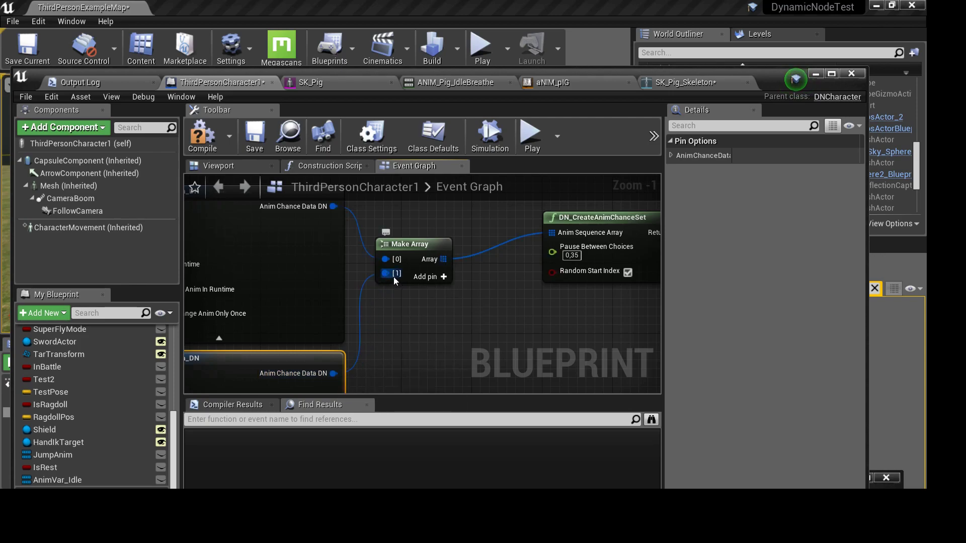
right_click_drag(294, 258, 463, 289)
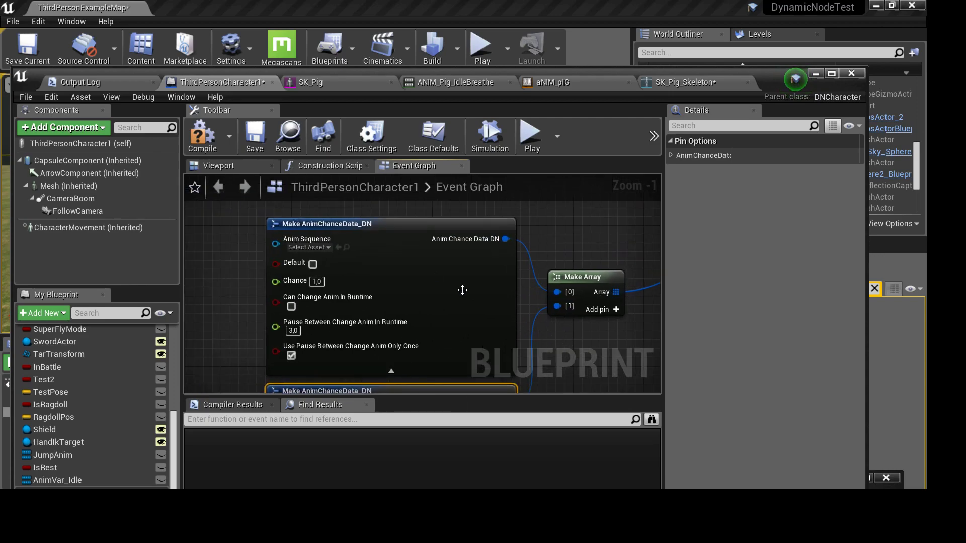
left_click(442, 83)
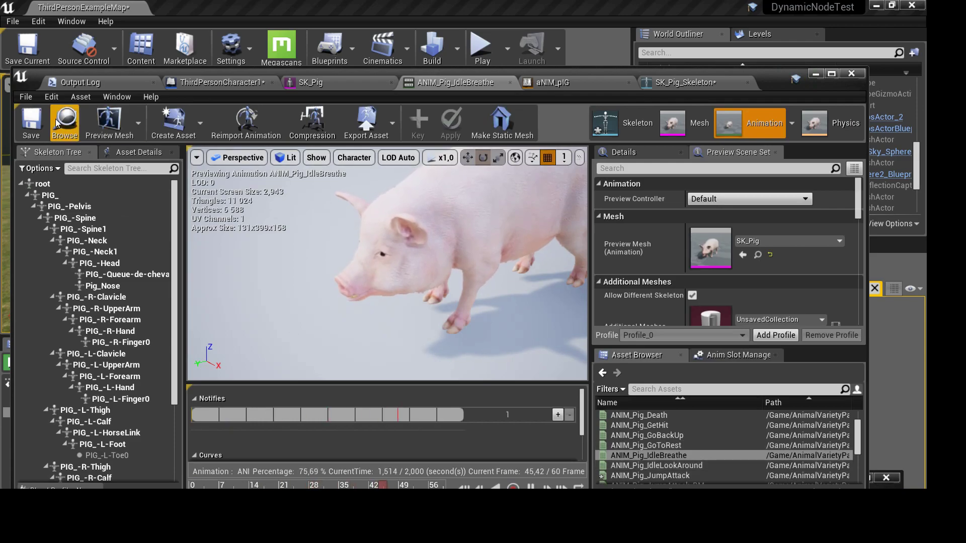
Set the second Make AnimChanceData_DN node's Anim Sequence to ANIM_Pig_IdleLookAround
left_click(216, 85)
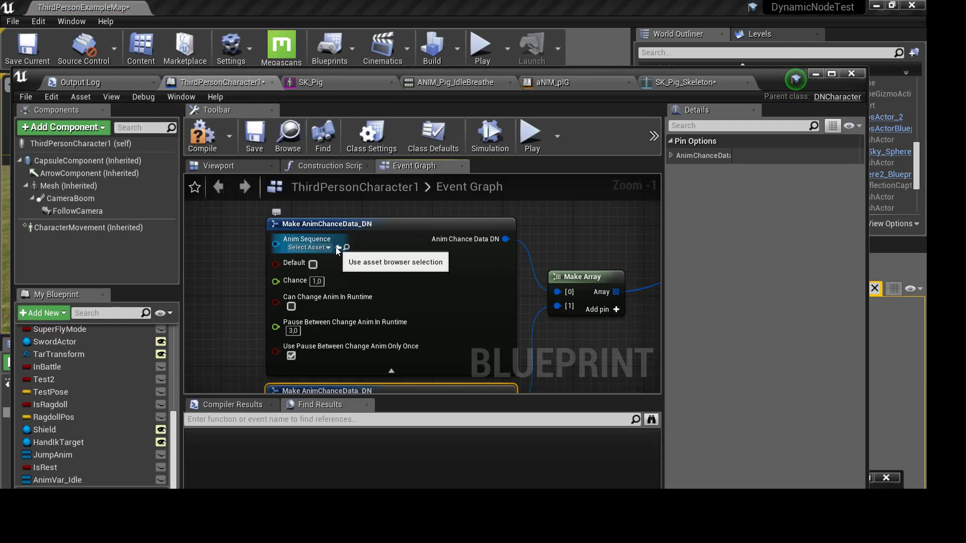
right_click_drag(336, 251, 334, 127)
left_click(473, 85)
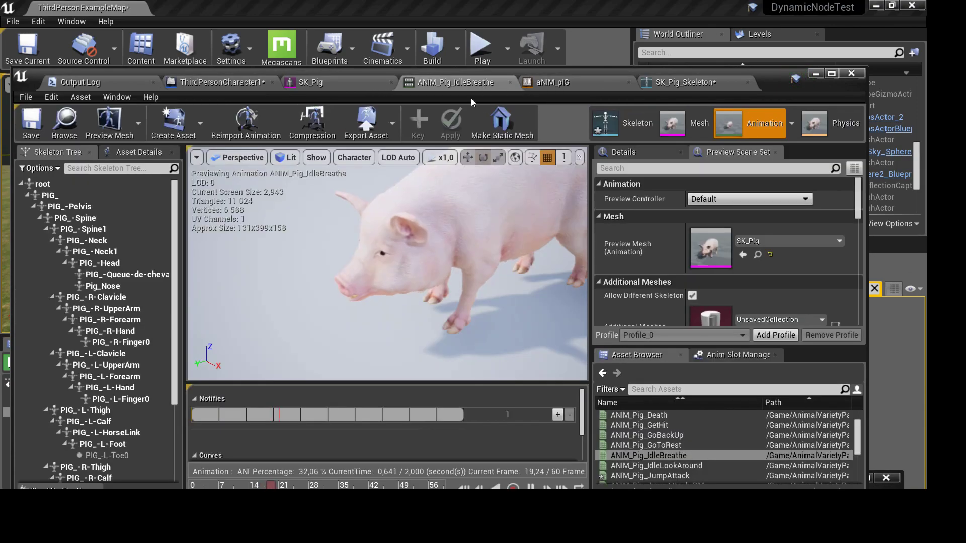
left_click(654, 466)
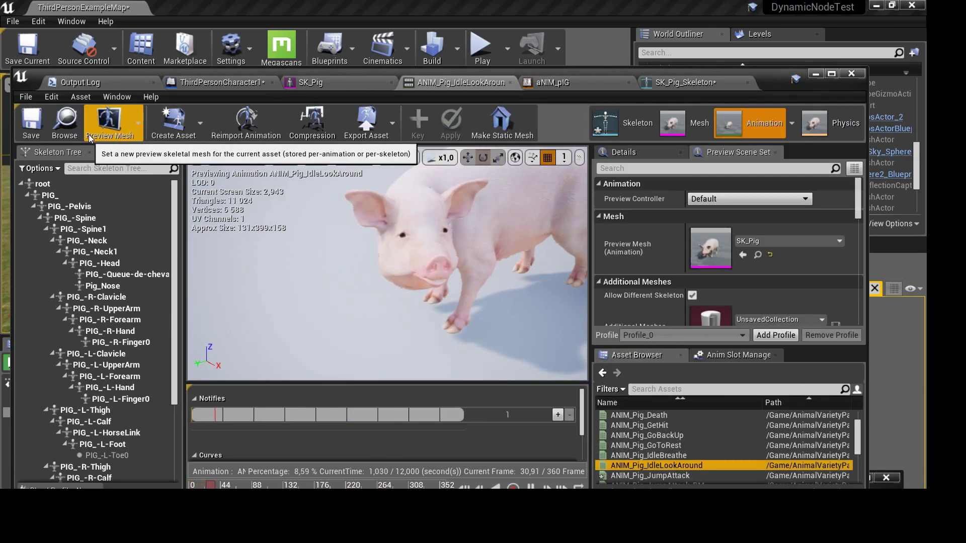
left_click(251, 86)
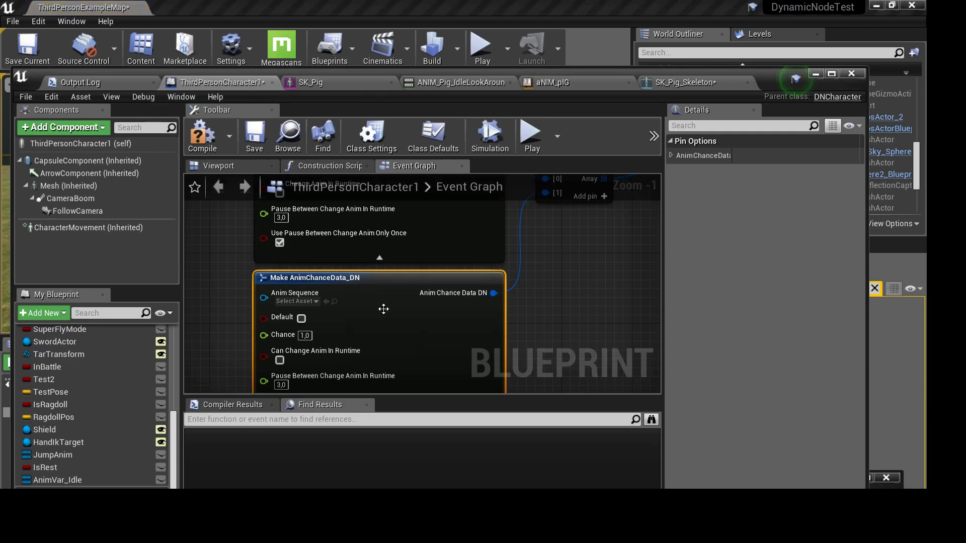
left_click(328, 303)
Enable Can Change Anim In Runtime, then bring DN_MoveMachine into view
mouse_move(328, 303)
right_mouse_down()
mouse_move(331, 327)
mouse_move(294, 219)
right_mouse_up()
right_click_drag(288, 377, 309, 269)
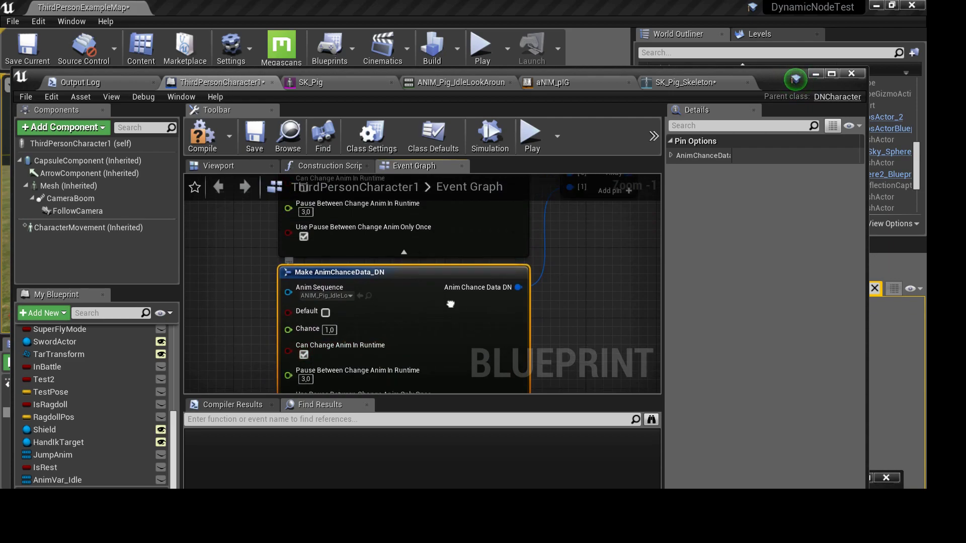
right_click_drag(310, 340, 288, 312)
left_click(287, 312)
right_click_drag(461, 323, 112, 300)
scroll(461, 324, "down", 1)
scroll(460, 323, "down", 3)
mouse_move(430, 329)
right_mouse_down()
mouse_move(401, 299)
mouse_move(309, 382)
mouse_move(352, 343)
right_mouse_up()
scroll(352, 344, "up", 5)
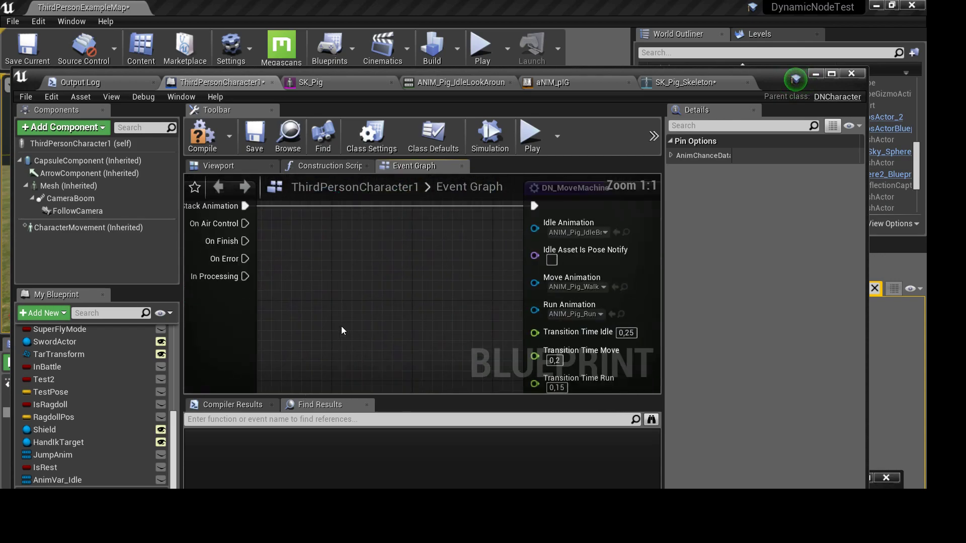
Connect an AnimVar_Idle getter to DN_MoveMachine's Idle Animation, then compile and save
left_click_drag(64, 479, 427, 261)
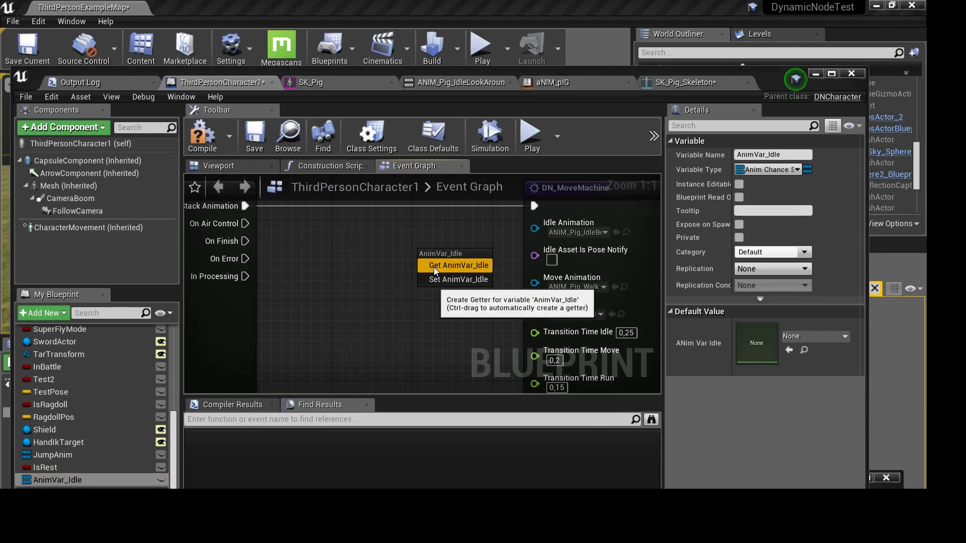
left_click(456, 264)
right_click_drag(455, 264, 314, 282)
left_click_drag(343, 279, 397, 241)
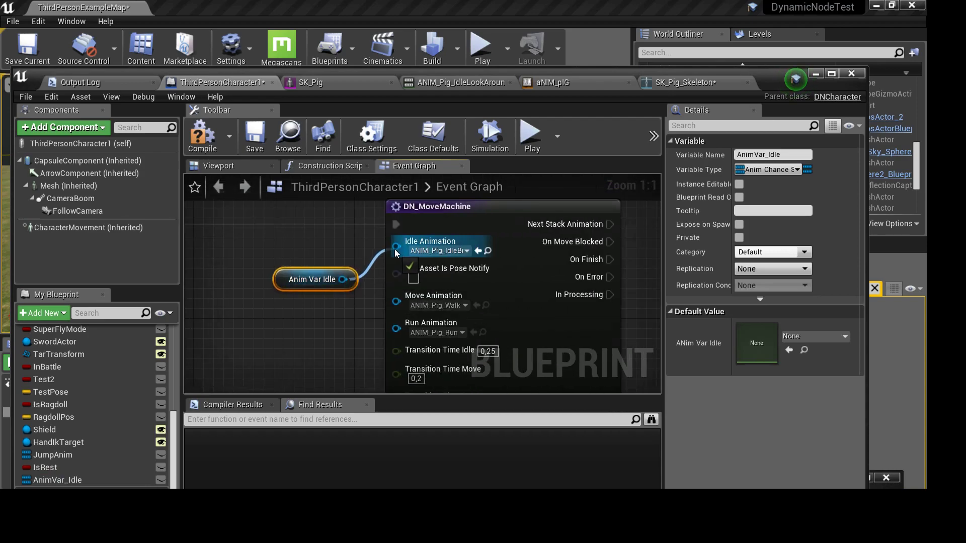
left_click(203, 135)
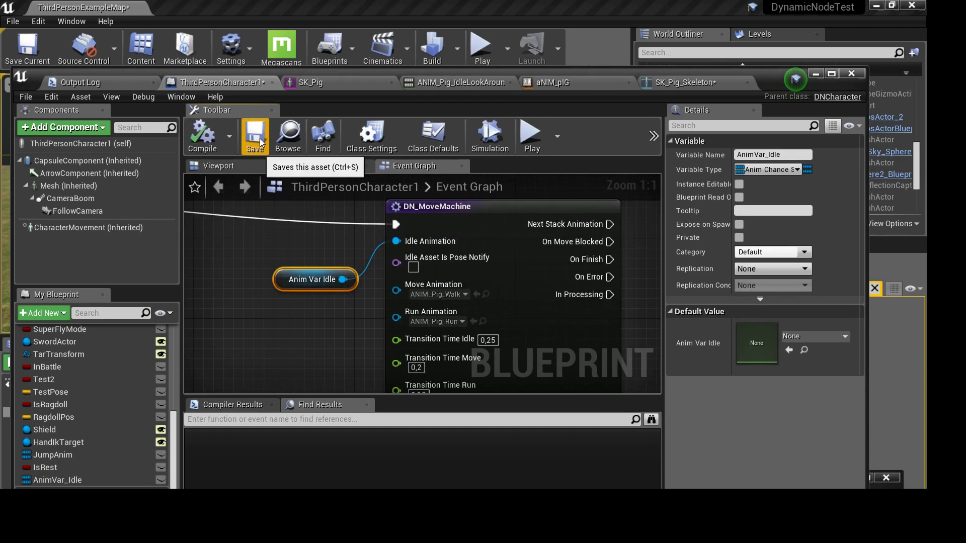
left_click(254, 134)
Play the level full screen and eject with F8 to watch the pig's idle animations
left_click(814, 74)
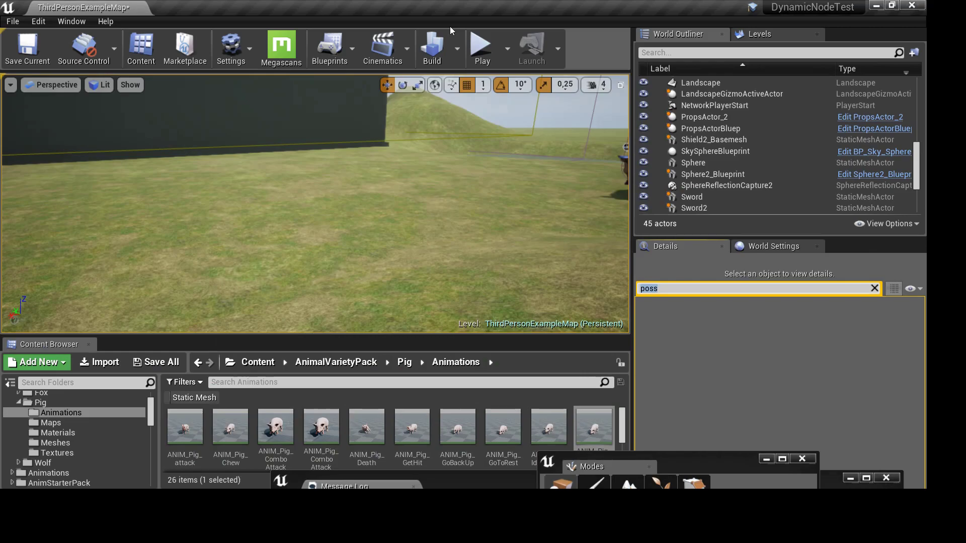
left_click(480, 48)
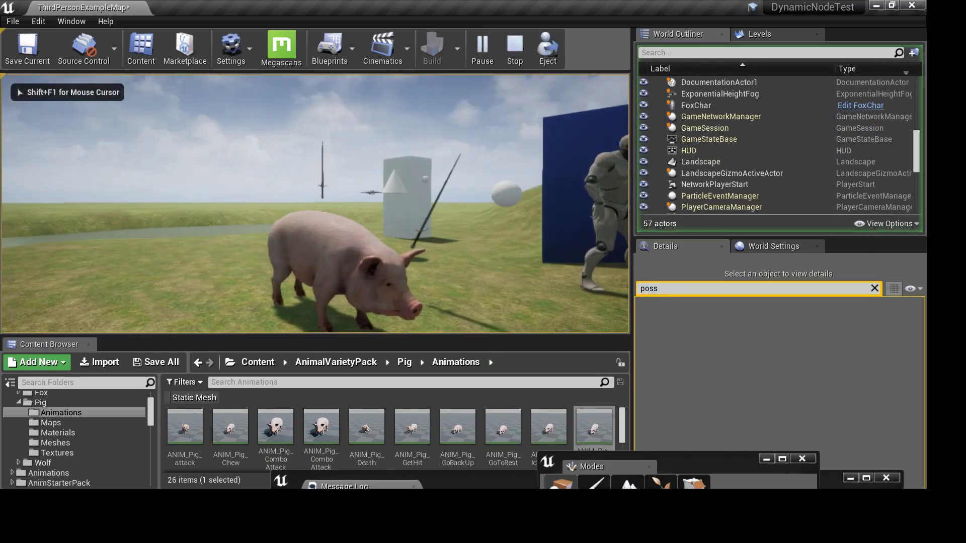
key("F11")
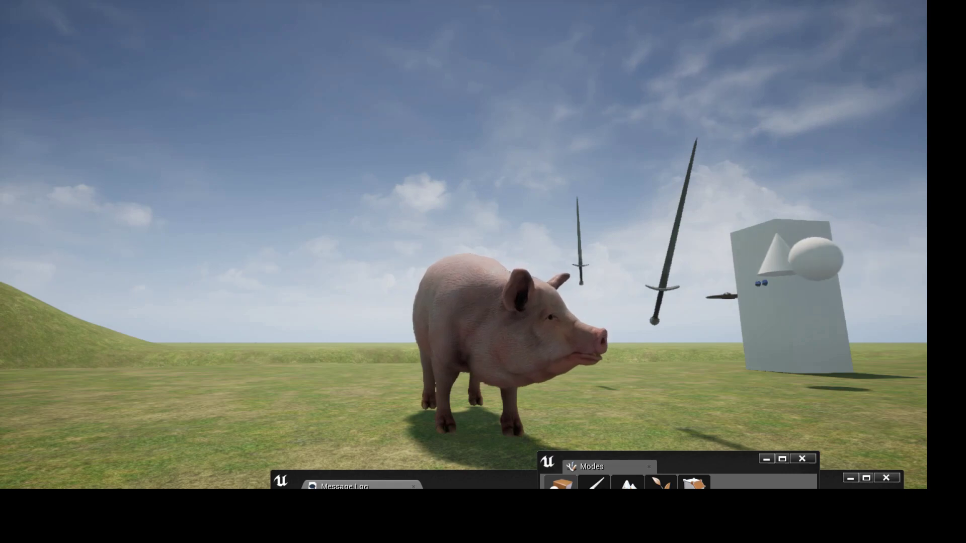
key("F8")
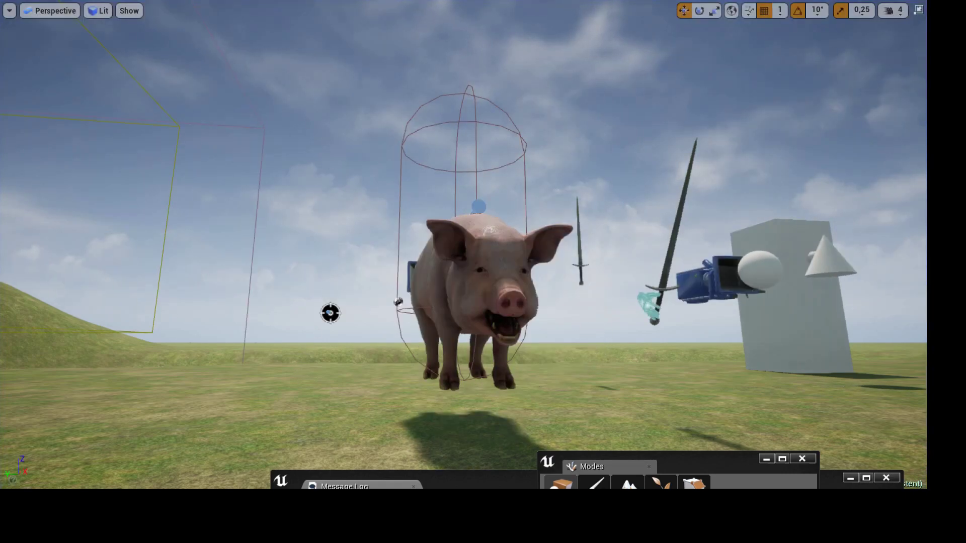
Change IdleLookAround's Pause Between Change Anim In Runtime from 3.0 to 6.0
left_click(720, 437)
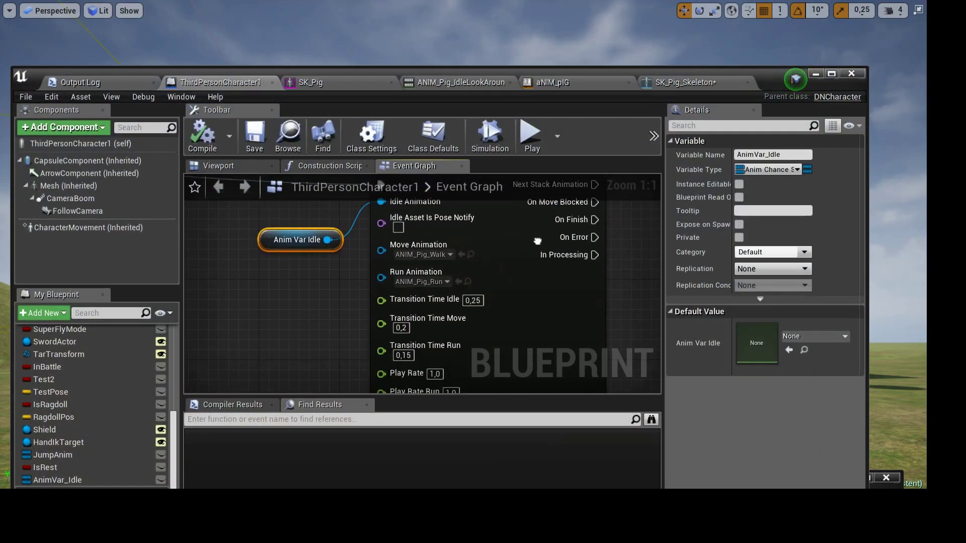
left_click(479, 294)
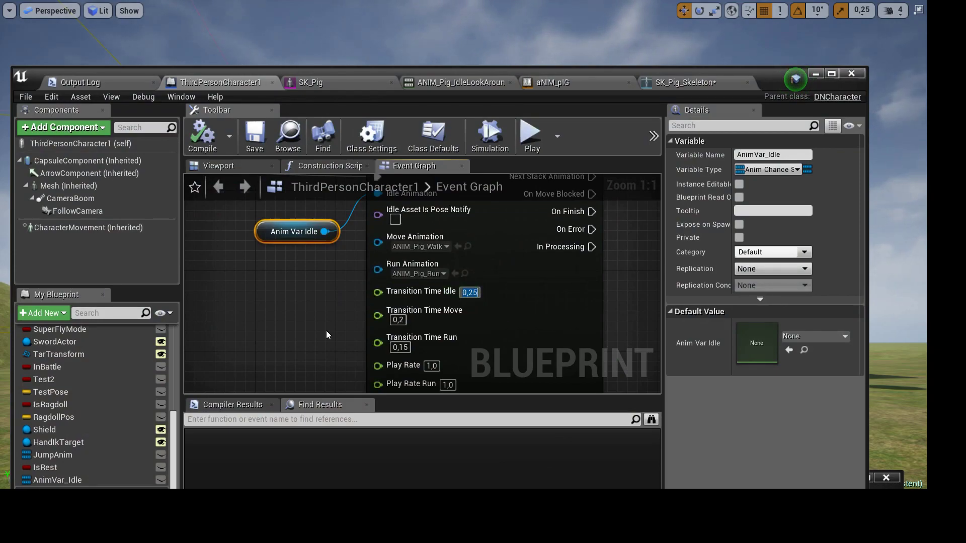
scroll(326, 331, "down", 7)
scroll(423, 292, "up", 6)
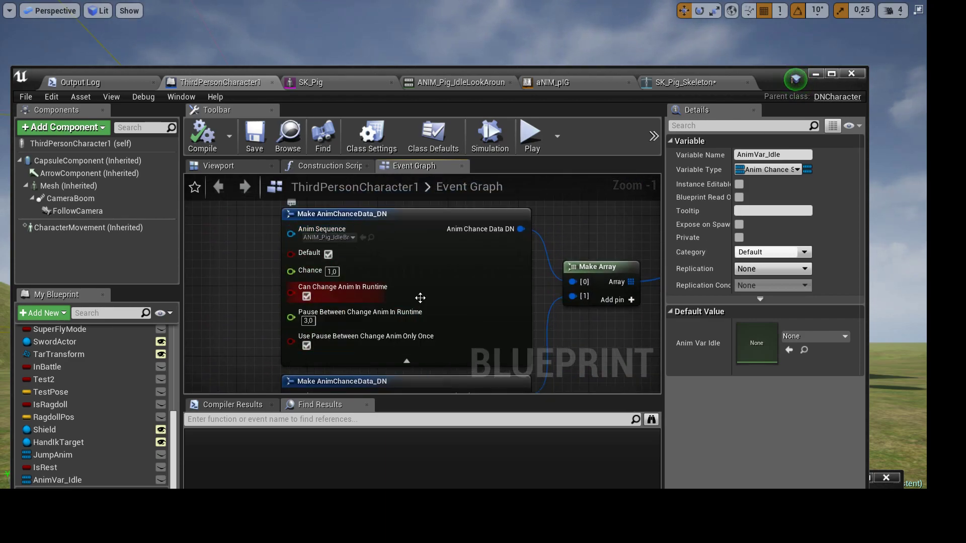
right_click_drag(496, 284, 397, 271)
right_click_drag(449, 334, 544, 329)
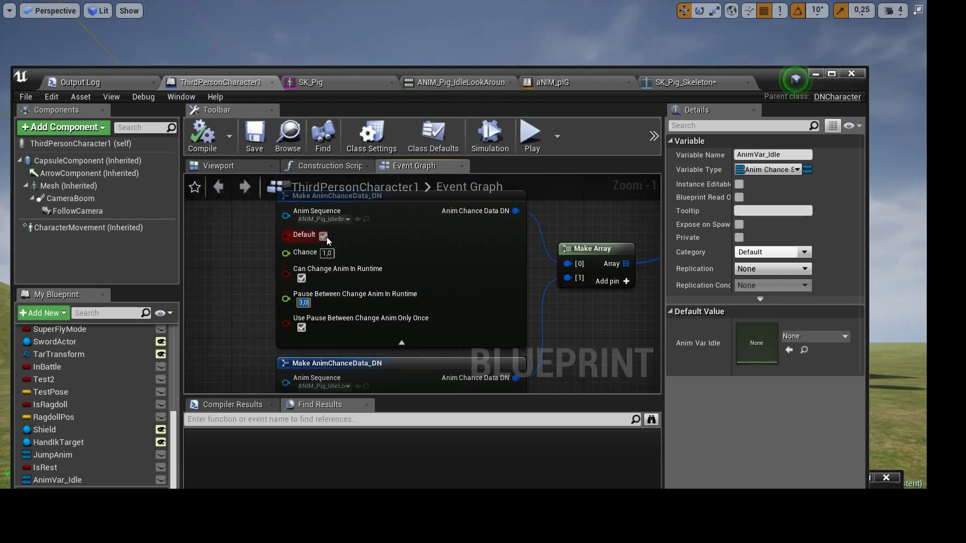
mouse_move(333, 224)
right_mouse_down()
mouse_move(253, 247)
mouse_move(291, 328)
right_mouse_up()
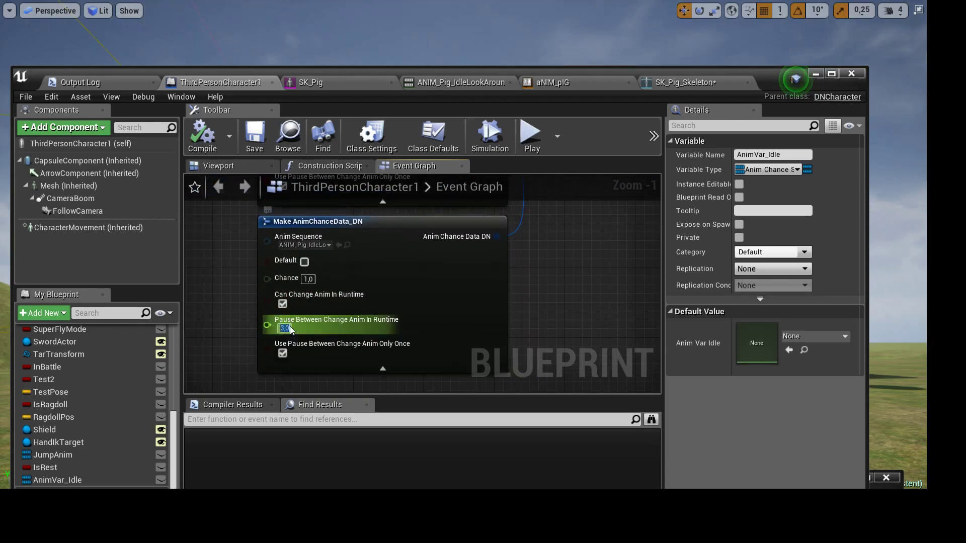
type("6")
key("Return")
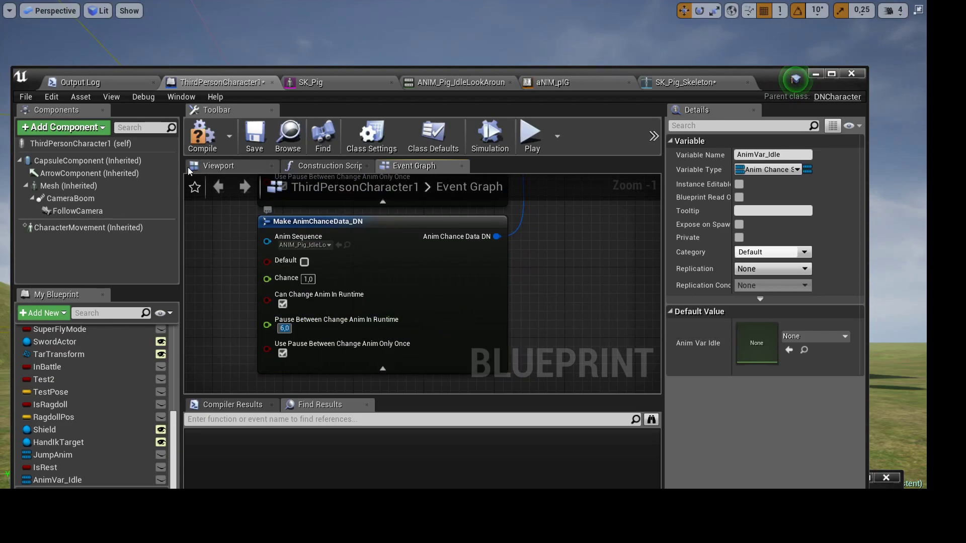